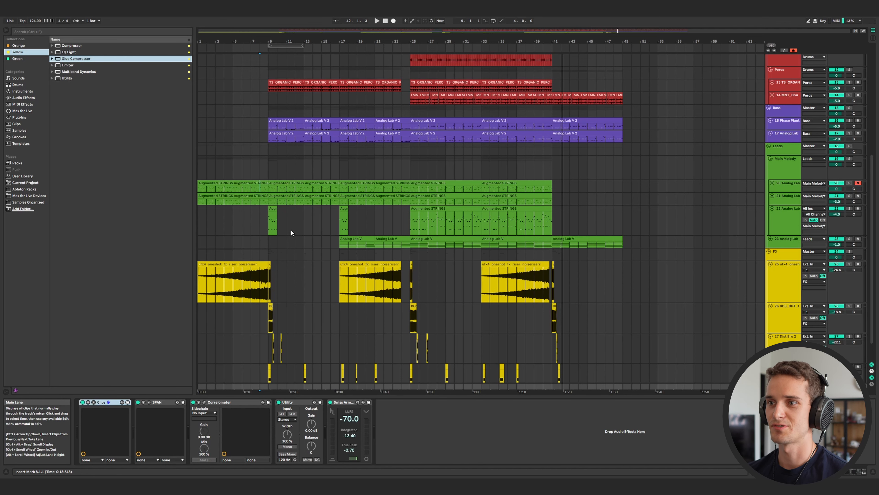
Step: Scroll through the arrangement's tracks and start playback from the strings section
{"action": "scroll", "coordinate": [284, 161], "scroll_direction": "up", "scroll_amount": 5}
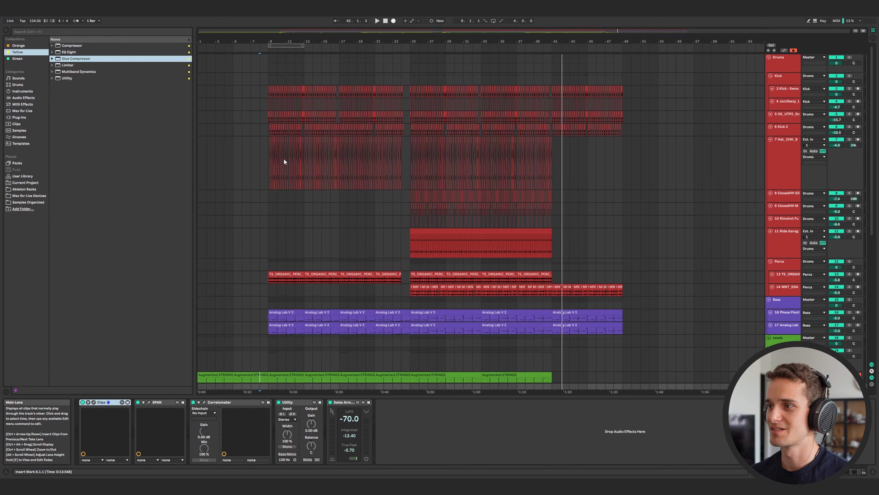
{"action": "scroll", "coordinate": [284, 161], "scroll_direction": "down", "scroll_amount": 1}
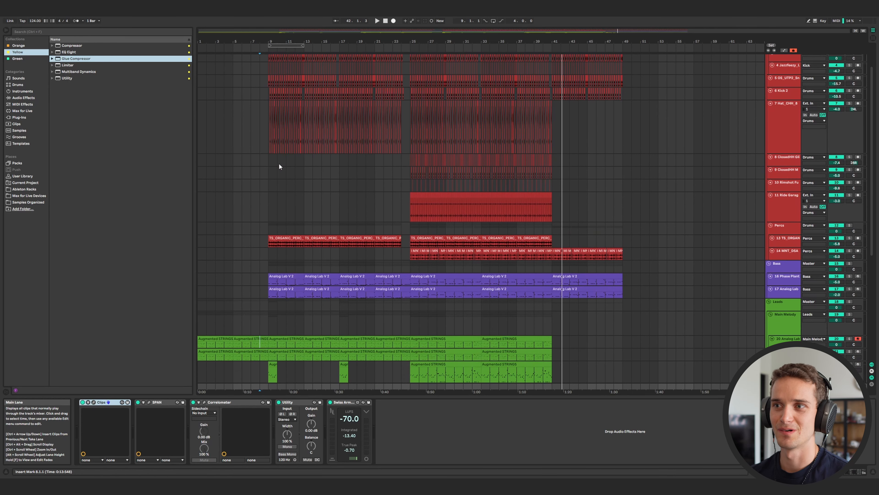
{"action": "scroll", "coordinate": [280, 167], "scroll_direction": "down", "scroll_amount": 1}
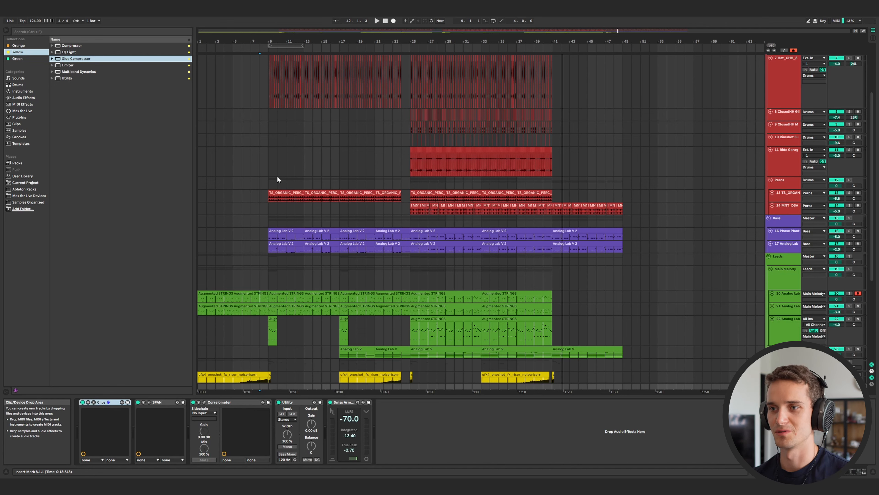
{"action": "left_click", "coordinate": [233, 296]}
{"action": "key", "text": "space"}
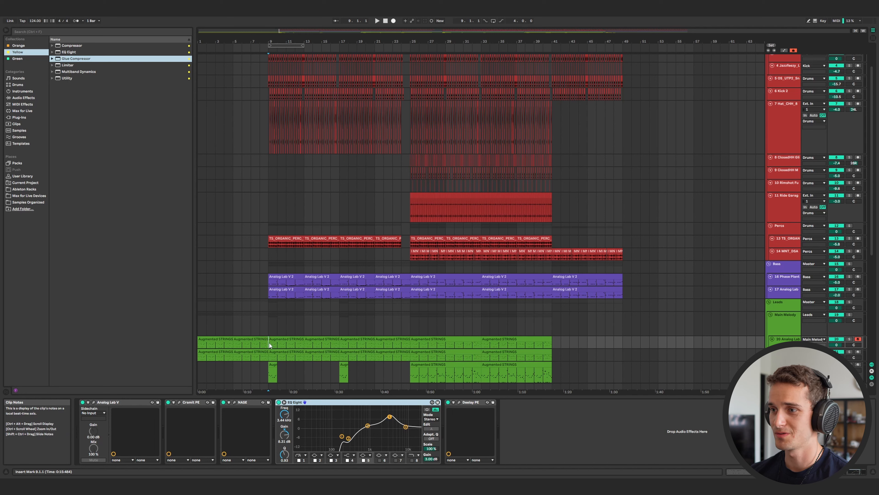
Step: Select bars 9 to 41 on the strings track and zoom into the drum tracks
{"action": "left_click_drag", "start_coordinate": [269, 343], "coordinate": [553, 343]}
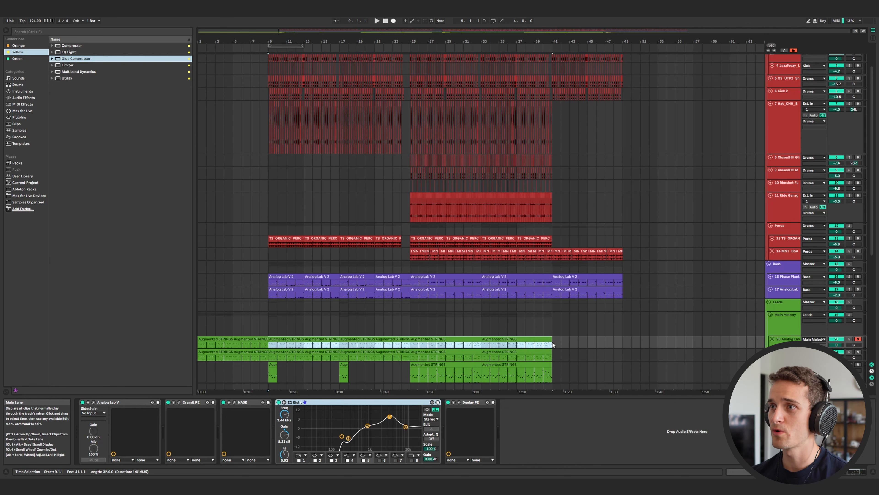
{"action": "scroll", "coordinate": [509, 269], "scroll_direction": "up", "scroll_amount": 2}
{"action": "left_click", "coordinate": [410, 220]}
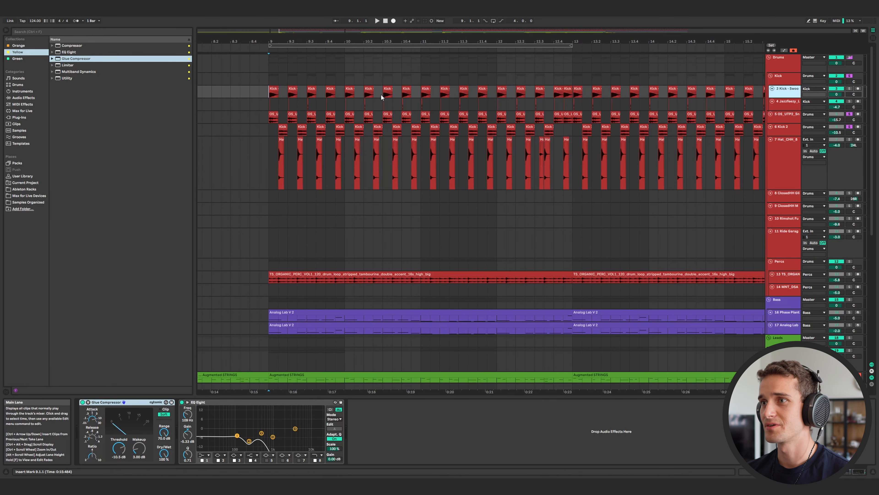
Step: Zoom into the kick and snare clips at bar 9 and play the drums from there
{"action": "left_click", "coordinate": [787, 104]}
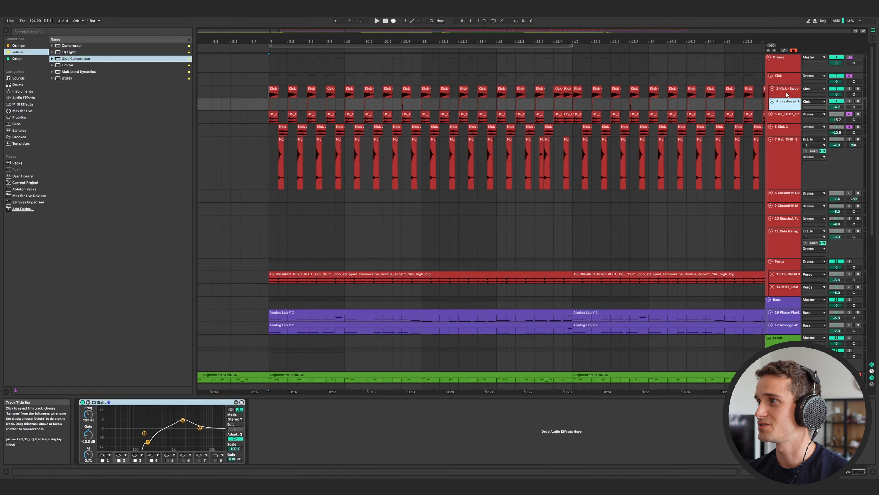
{"action": "left_click", "coordinate": [271, 102]}
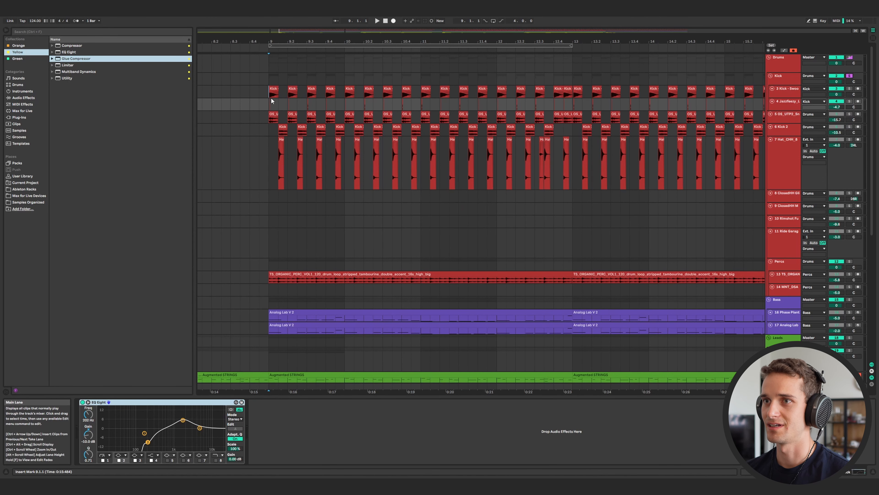
{"action": "scroll", "coordinate": [437, 104], "scroll_direction": "down", "scroll_amount": 1}
{"action": "scroll", "coordinate": [474, 93], "scroll_direction": "up", "scroll_amount": 1}
{"action": "left_click", "coordinate": [496, 104]}
{"action": "scroll", "coordinate": [496, 103], "scroll_direction": "up", "scroll_amount": 10}
{"action": "scroll", "coordinate": [512, 104], "scroll_direction": "down", "scroll_amount": 3}
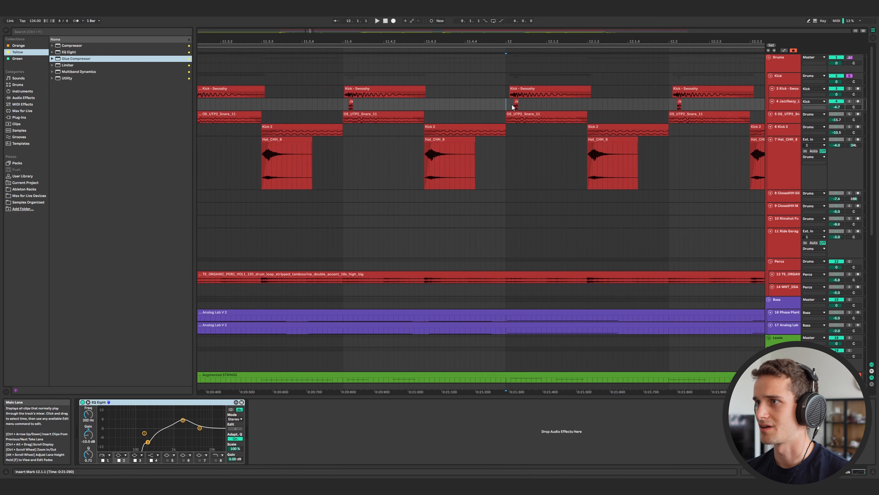
{"action": "scroll", "coordinate": [512, 104], "scroll_direction": "up", "scroll_amount": 2}
{"action": "scroll", "coordinate": [545, 104], "scroll_direction": "down", "scroll_amount": 8}
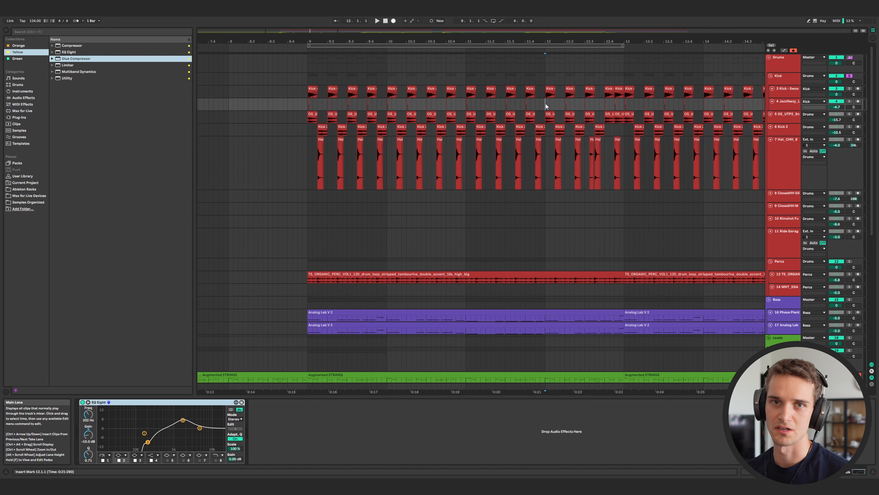
{"action": "scroll", "coordinate": [545, 104], "scroll_direction": "down", "scroll_amount": 4}
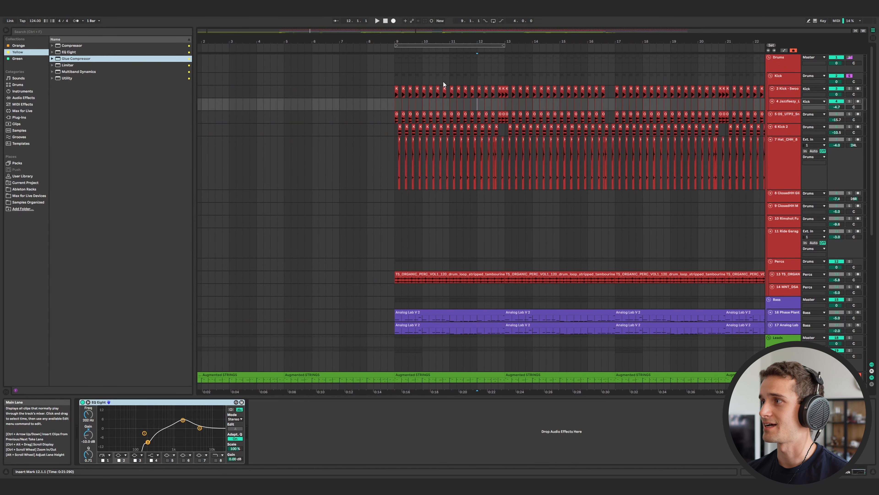
{"action": "left_click", "coordinate": [393, 80]}
{"action": "key", "text": "space"}
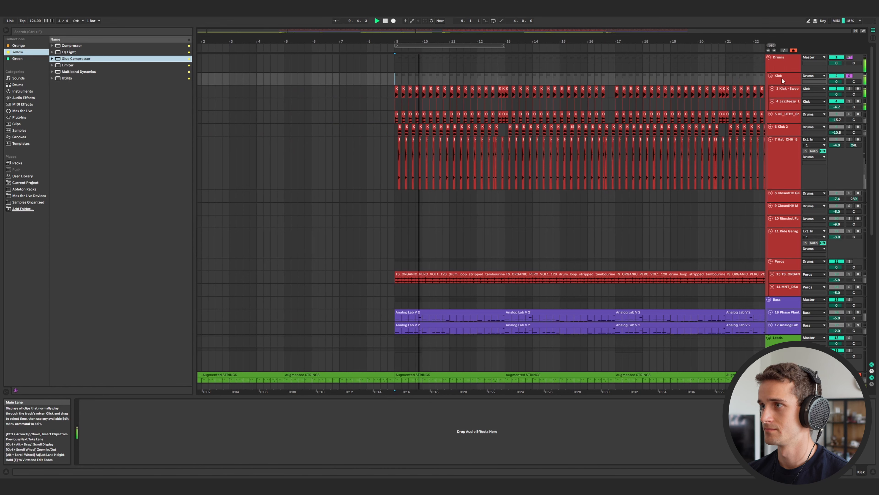
{"action": "key", "text": "space"}
Step: Solo the OS_UTP2 snare track, open its first clip's detail view and play it
{"action": "left_click", "coordinate": [785, 119]}
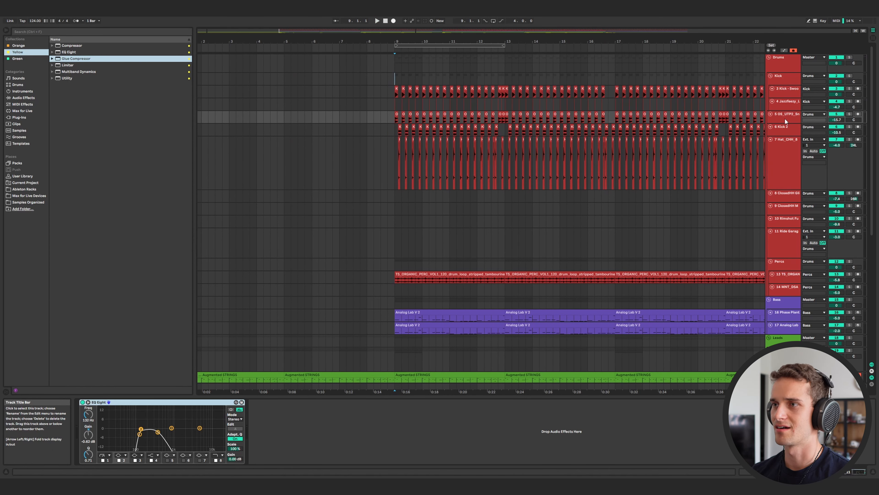
{"action": "key", "text": "s"}
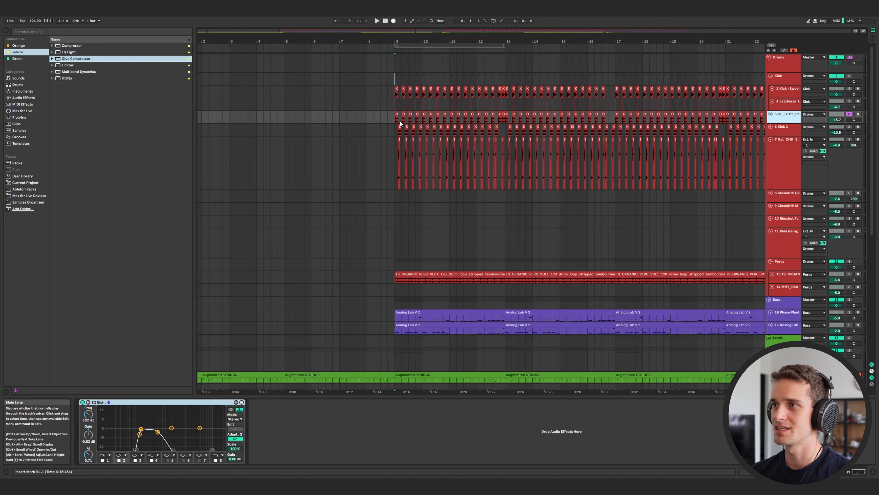
{"action": "scroll", "coordinate": [394, 120], "scroll_direction": "up", "scroll_amount": 6}
{"action": "scroll", "coordinate": [404, 119], "scroll_direction": "up", "scroll_amount": 3}
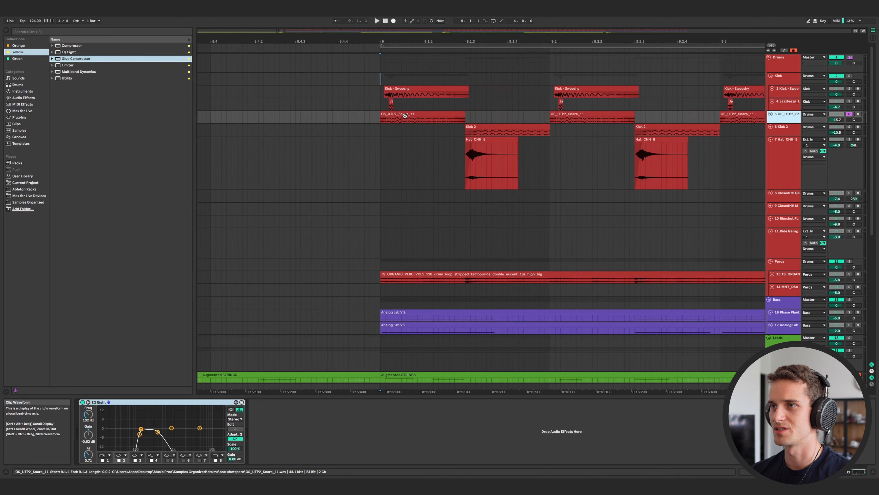
{"action": "double_click", "coordinate": [403, 117]}
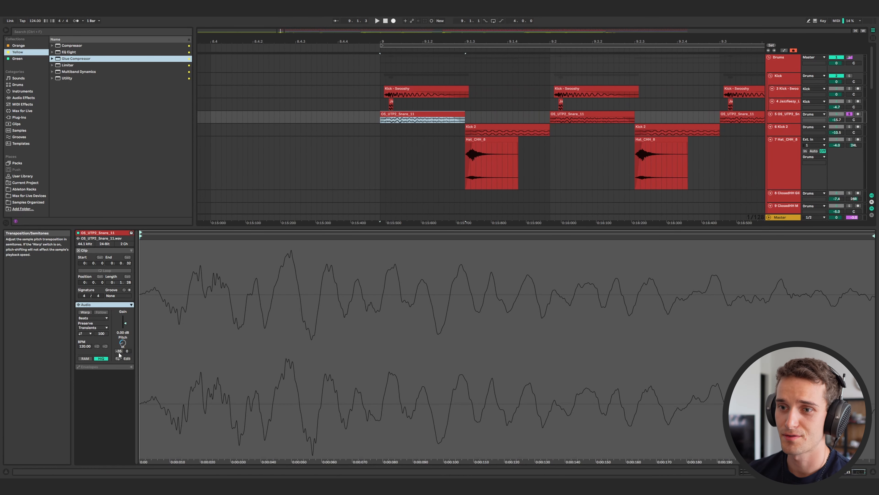
{"action": "scroll", "coordinate": [457, 90], "scroll_direction": "down", "scroll_amount": 5}
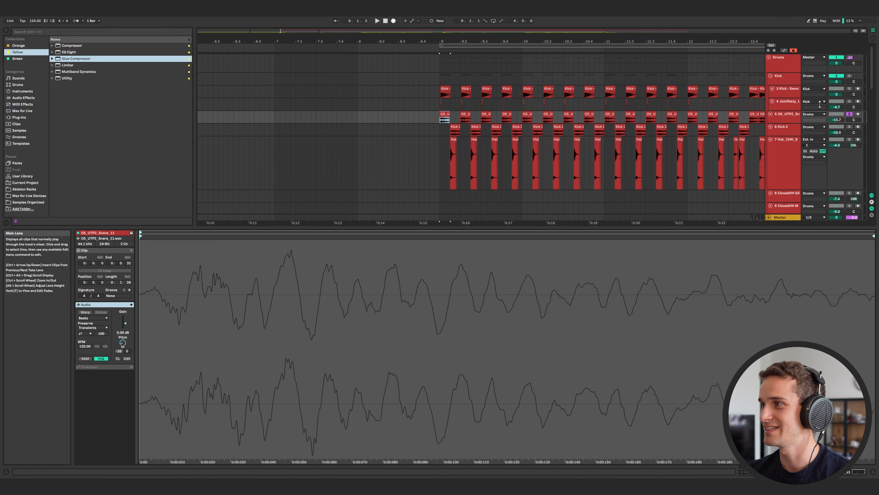
{"action": "key", "text": "space"}
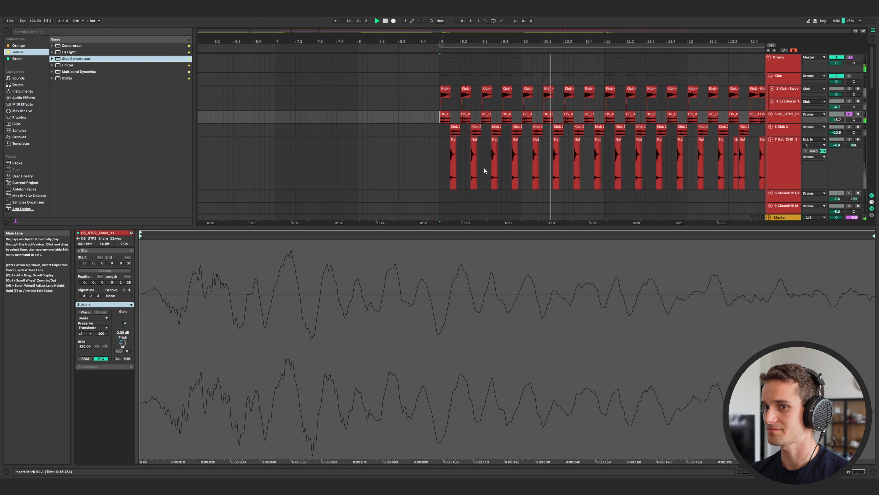
Step: Reset the snare clip's transposition and undo it while comparing during playback
{"action": "double_click", "coordinate": [122, 342]}
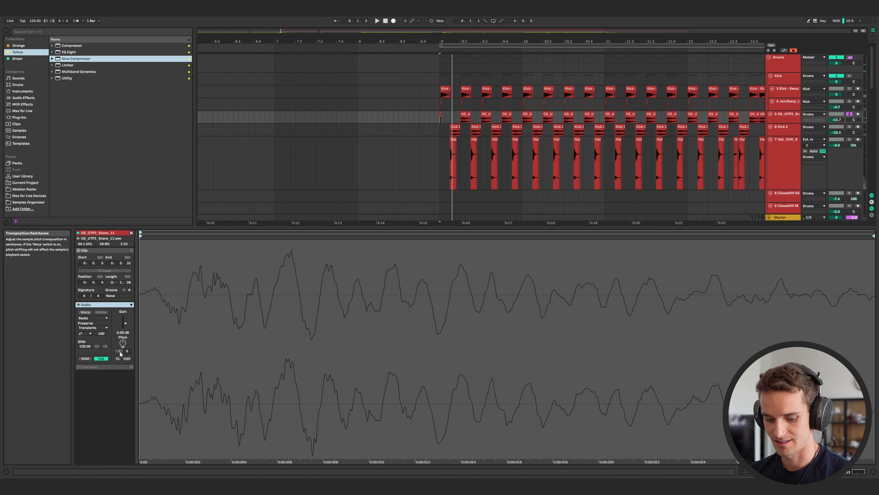
{"action": "key", "text": "ctrl+z"}
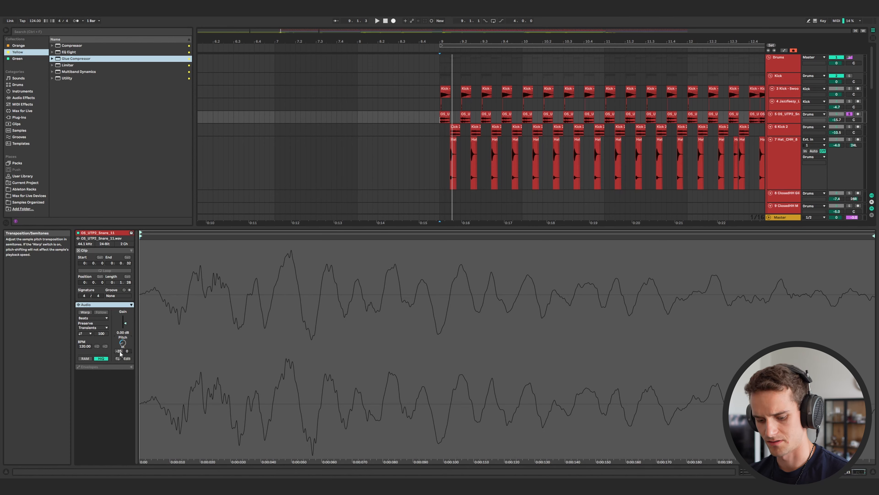
{"action": "key", "text": "shift+Tab"}
{"action": "double_click", "coordinate": [441, 116]}
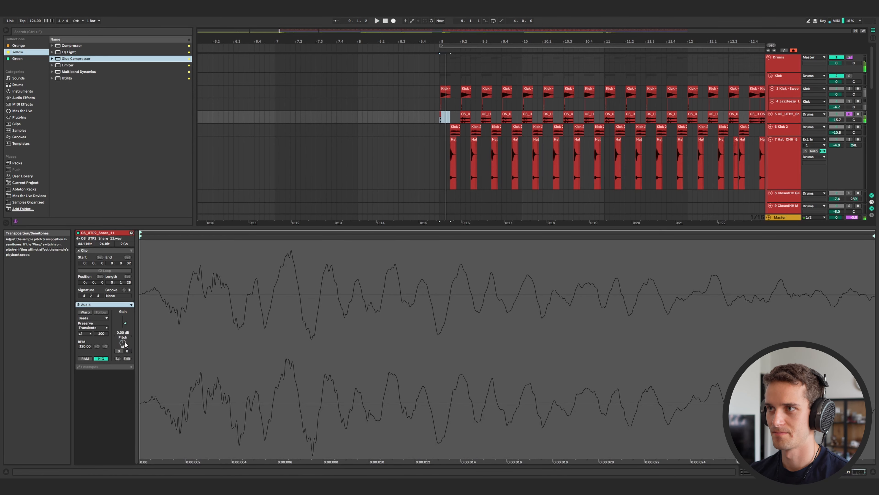
{"action": "key", "text": "space"}
{"action": "key", "text": "ctrl+z"}
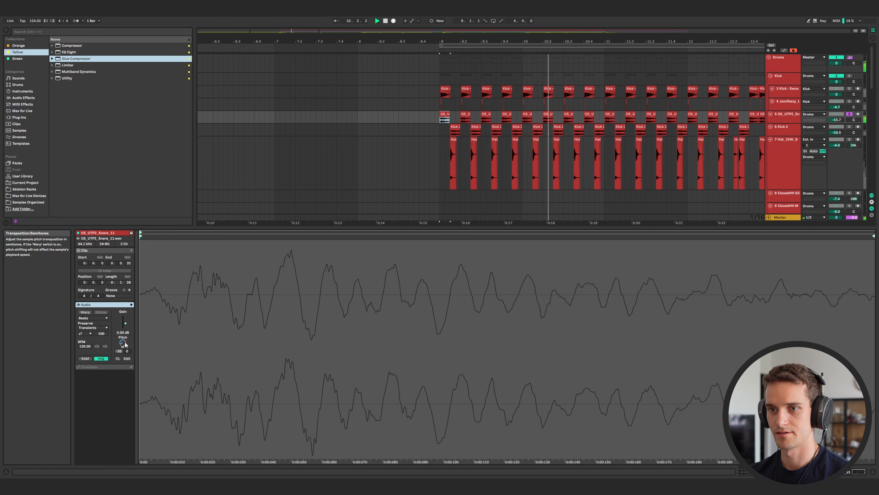
{"action": "key", "text": "space"}
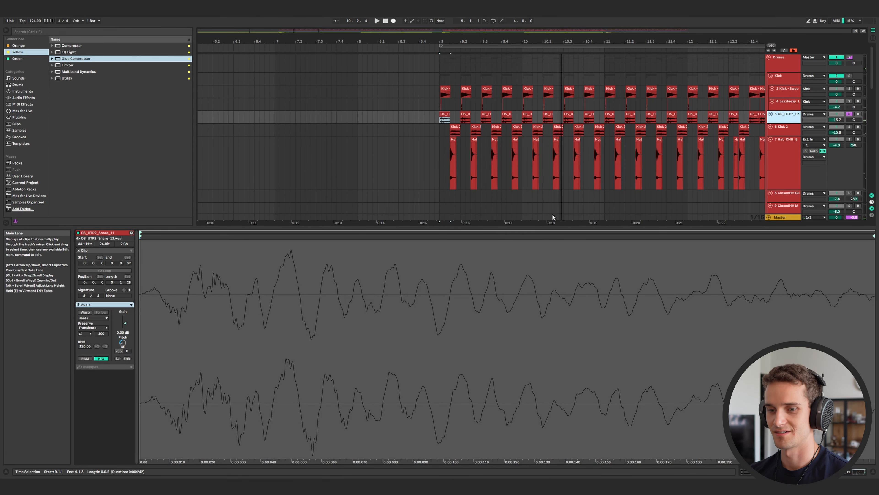
Step: Switch to the device view, select the Kick 2 track and play it to audition its EQ Eight
{"action": "key", "text": "shift+Tab"}
{"action": "left_click", "coordinate": [83, 402]}
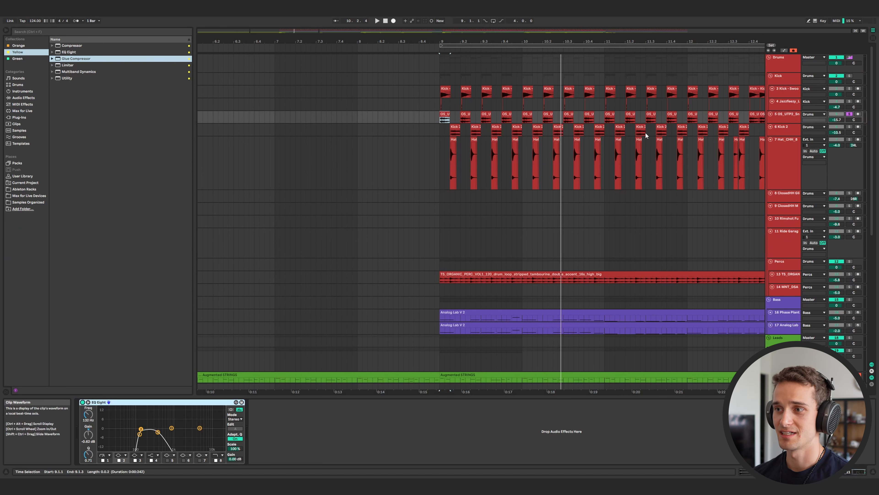
{"action": "left_click", "coordinate": [450, 136]}
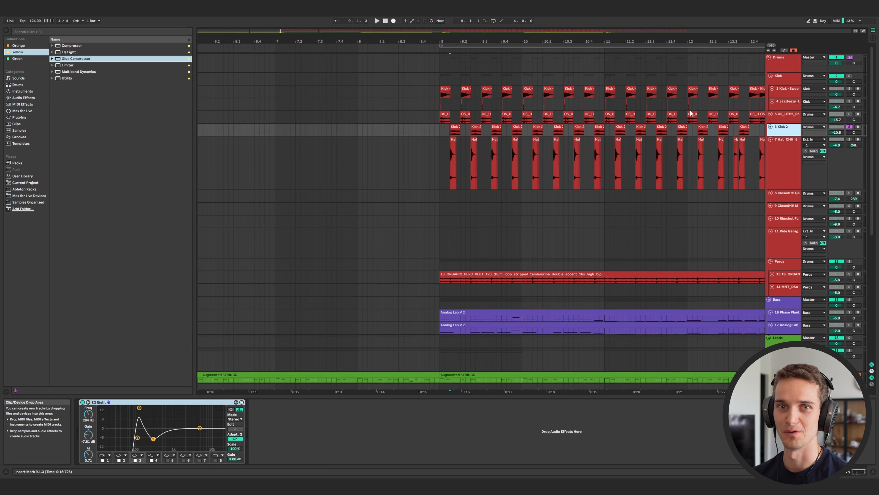
{"action": "key", "text": "space"}
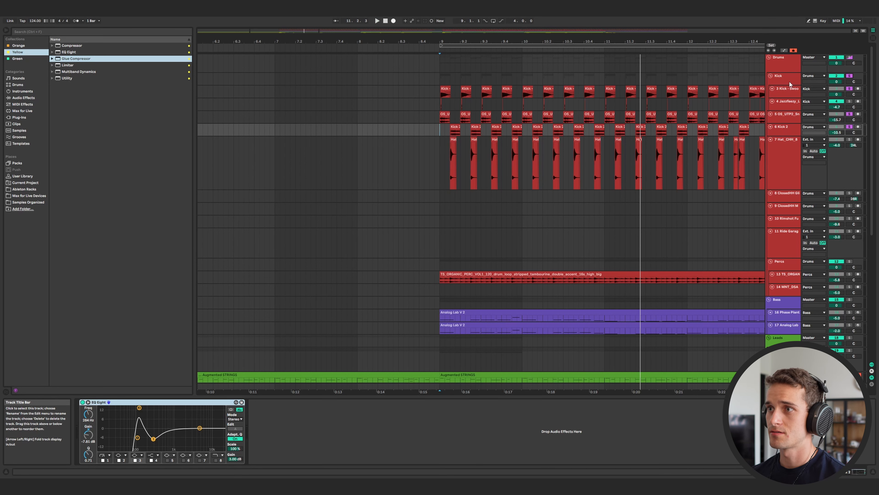
{"action": "key", "text": "space"}
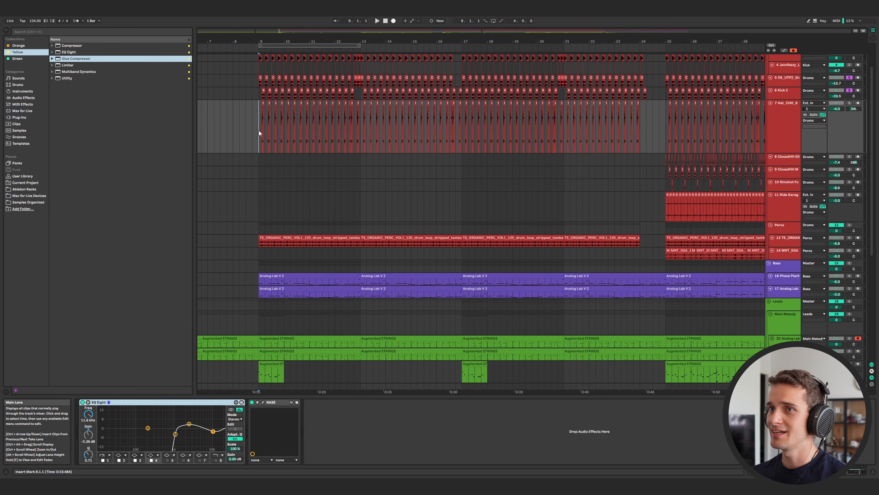
Step: Open the NASE plugin window on the Hat_CHH_8 track and reposition it while playing
{"action": "left_click_drag", "start_coordinate": [259, 131], "coordinate": [665, 256]}
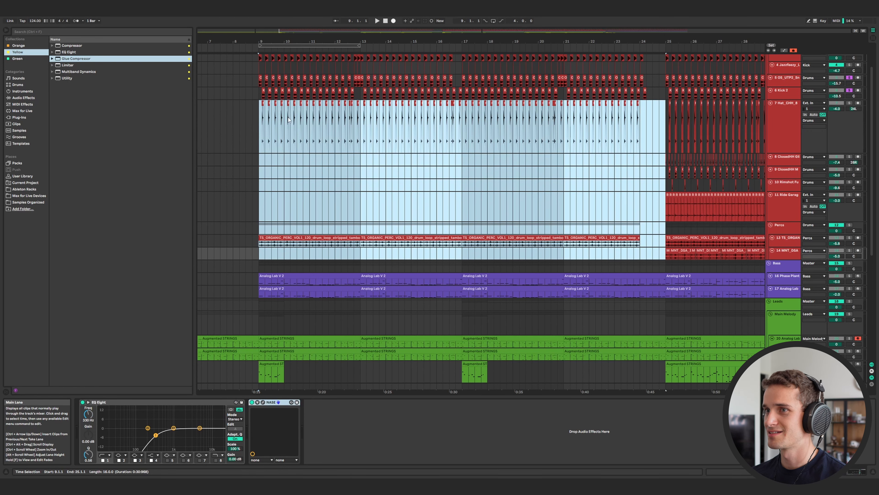
{"action": "left_click", "coordinate": [259, 123]}
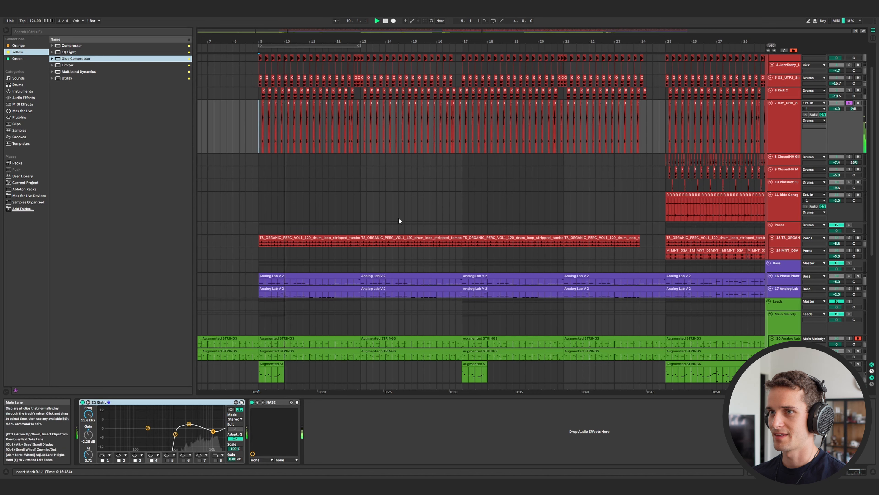
{"action": "left_click", "coordinate": [263, 402]}
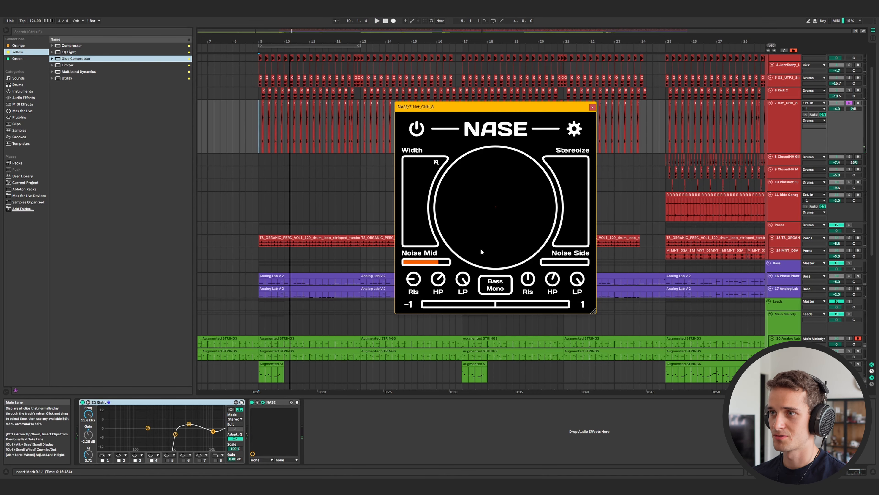
{"action": "left_click_drag", "start_coordinate": [503, 107], "coordinate": [550, 126]}
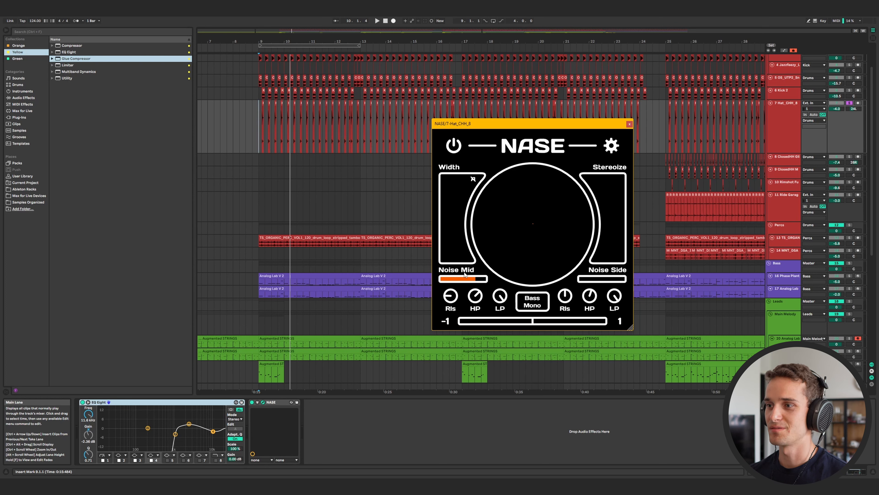
{"action": "mouse_move", "coordinate": [505, 125]}
{"action": "left_mouse_down"}
{"action": "mouse_move", "coordinate": [505, 133]}
{"action": "mouse_move", "coordinate": [491, 123]}
{"action": "left_mouse_up"}
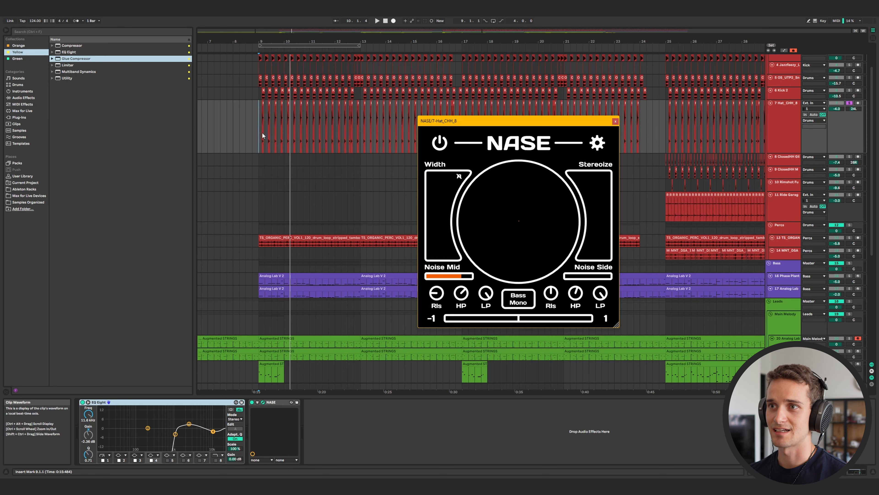
{"action": "key", "text": "space"}
Step: Play the drop section and select the closed hi-hat and rimshot tracks to inspect their devices
{"action": "mouse_move", "coordinate": [457, 292]}
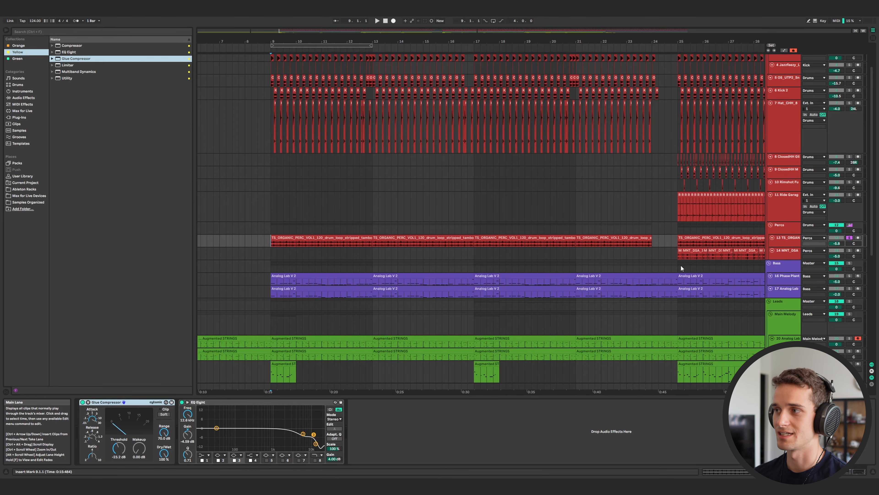
{"action": "key", "text": "space"}
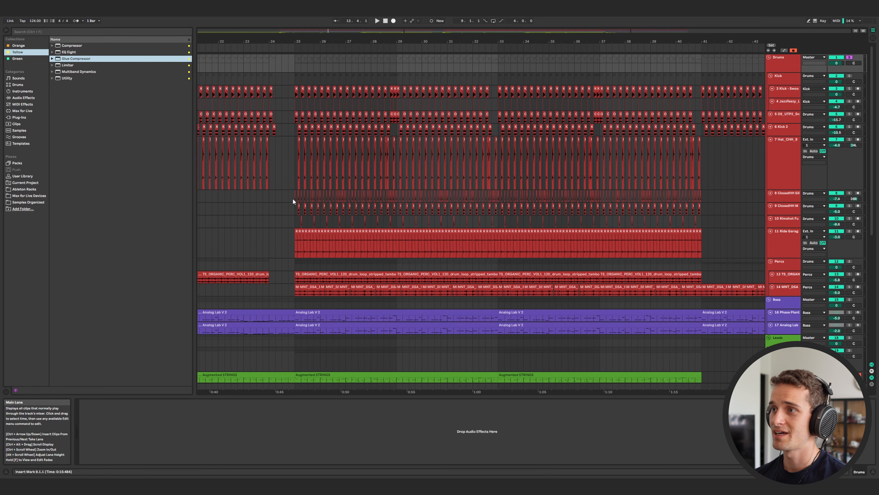
{"action": "left_click", "coordinate": [294, 200]}
{"action": "key", "text": "space"}
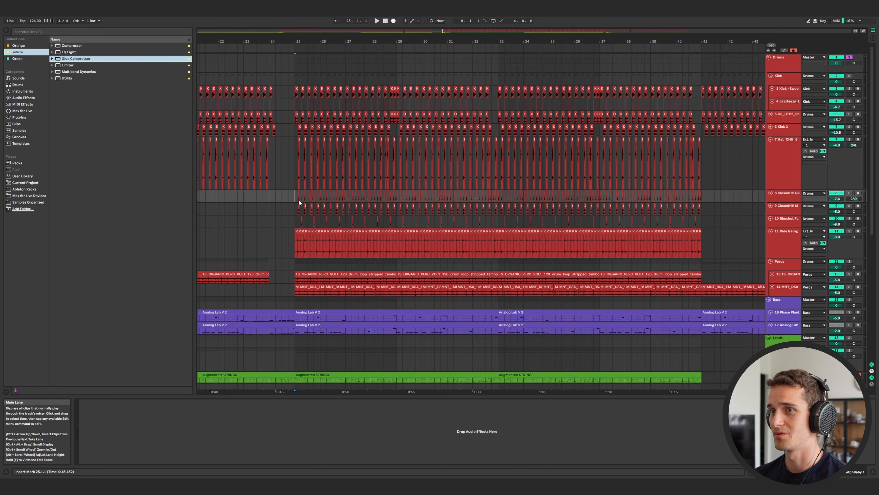
{"action": "left_click", "coordinate": [294, 209]}
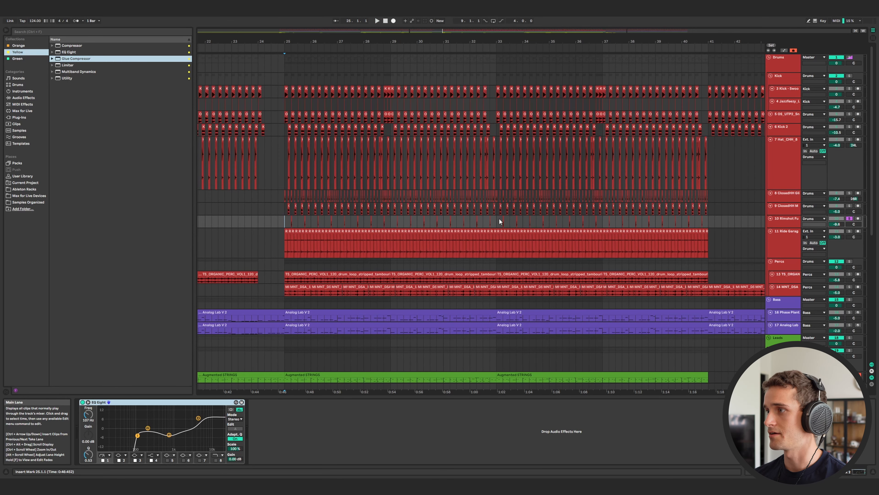
Step: Solo the closed hi-hat, ride and MNT_DSA percussion tracks to hear them together during playback
{"action": "key", "text": "space"}
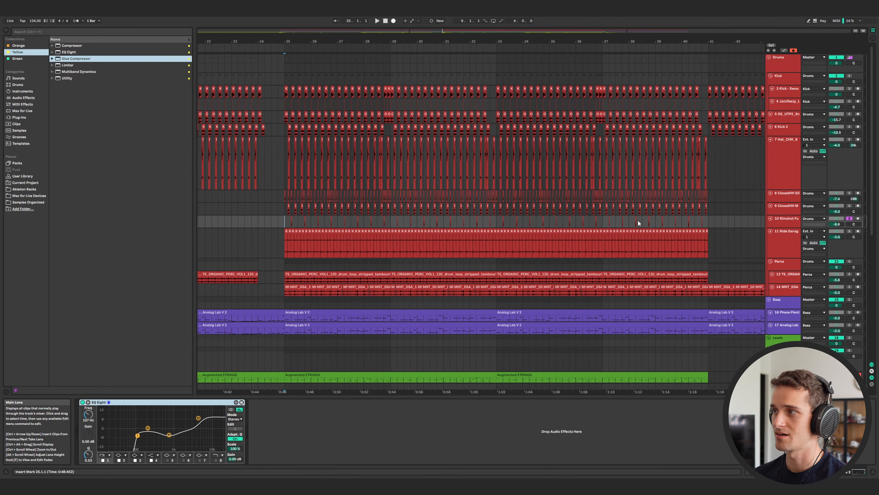
{"action": "left_click", "coordinate": [849, 205]}
{"action": "left_click", "coordinate": [848, 193]}
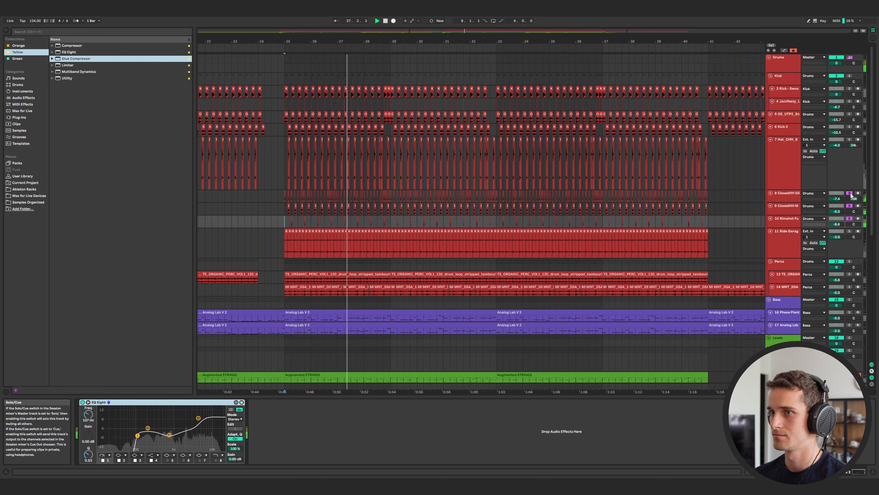
{"action": "left_click", "coordinate": [850, 231]}
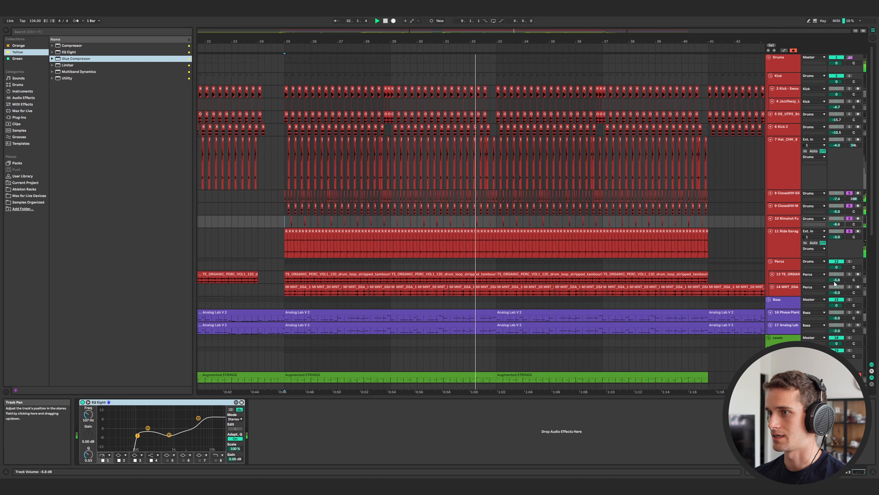
{"action": "left_click", "coordinate": [850, 287]}
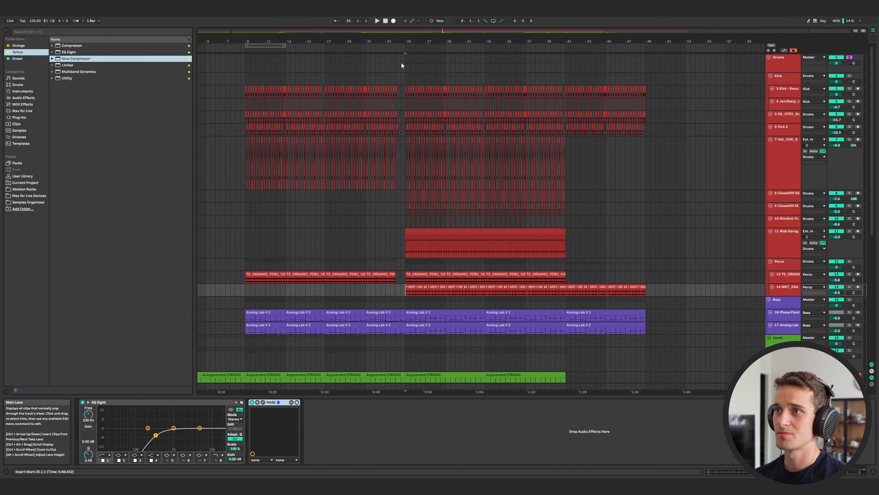
Step: Solo the 16 Phase Plant bass track and play the arrangement from the start of its clips
{"action": "left_click", "coordinate": [404, 63]}
{"action": "key", "text": "space"}
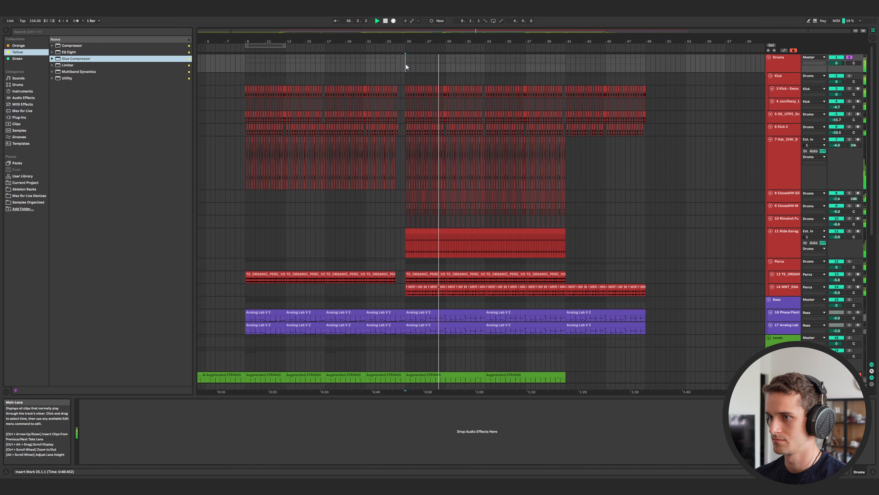
{"action": "scroll", "coordinate": [406, 63], "scroll_direction": "down", "scroll_amount": 5}
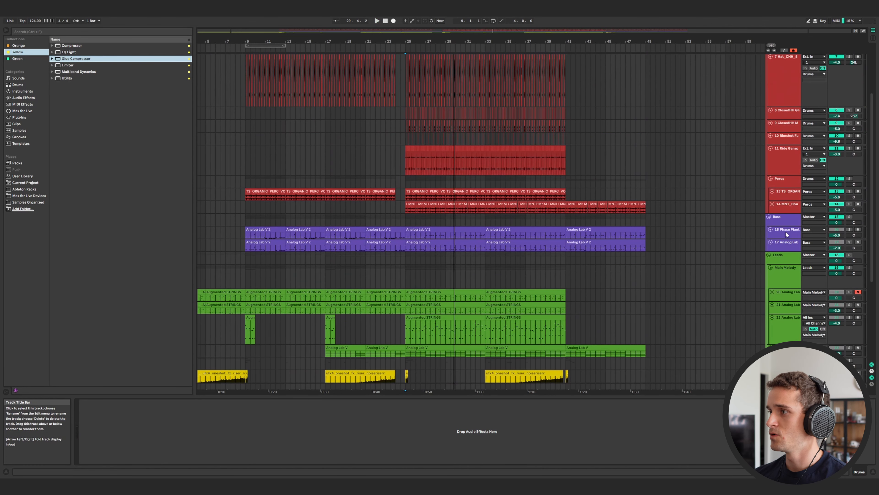
{"action": "left_click", "coordinate": [787, 232]}
{"action": "left_click", "coordinate": [850, 230]}
{"action": "left_click", "coordinate": [247, 237]}
{"action": "key", "text": "space"}
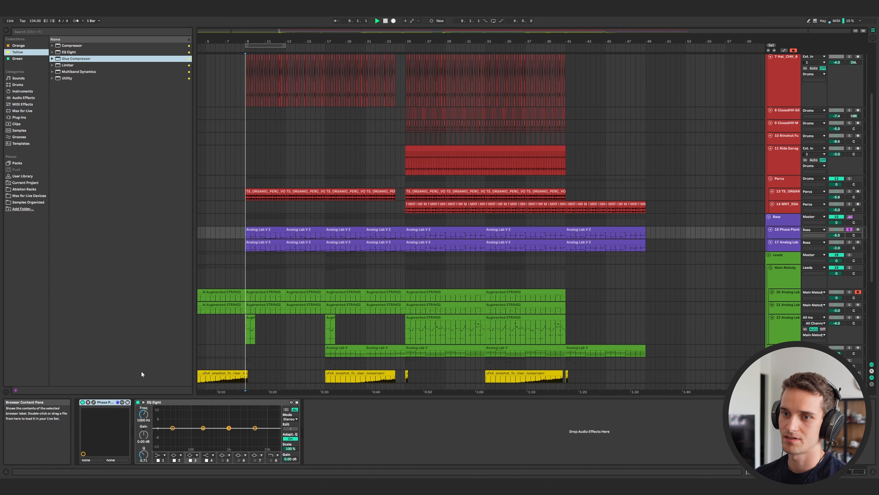
Step: Open the Phase Plant plugin window on the bass track, reposition it, and close it
{"action": "left_click", "coordinate": [94, 402]}
{"action": "left_click_drag", "start_coordinate": [654, 102], "coordinate": [438, 79]}
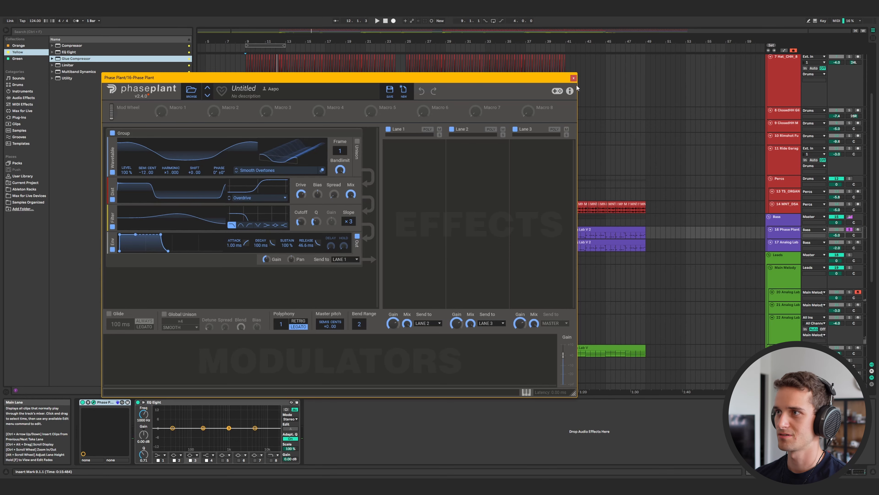
{"action": "left_click", "coordinate": [574, 78]}
Step: Select and solo the 17 Analog Lab bass track, reposition its Analog Lab window, and stop playback
{"action": "left_click", "coordinate": [786, 243]}
{"action": "left_click", "coordinate": [850, 242]}
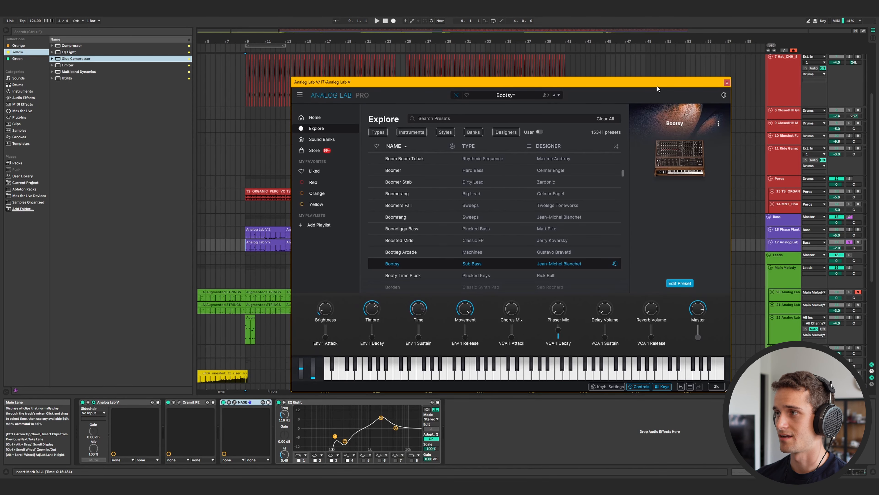
{"action": "left_click_drag", "start_coordinate": [658, 85], "coordinate": [662, 91]}
{"action": "mouse_move", "coordinate": [675, 191]}
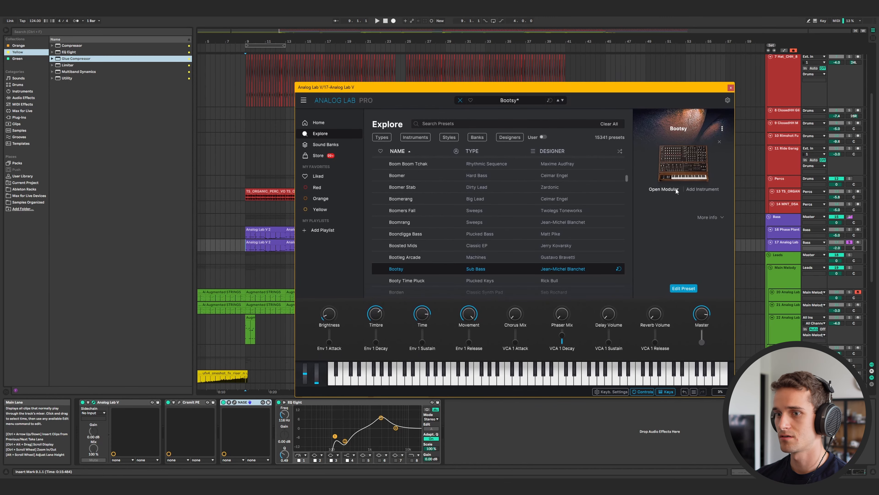
{"action": "key", "text": "space"}
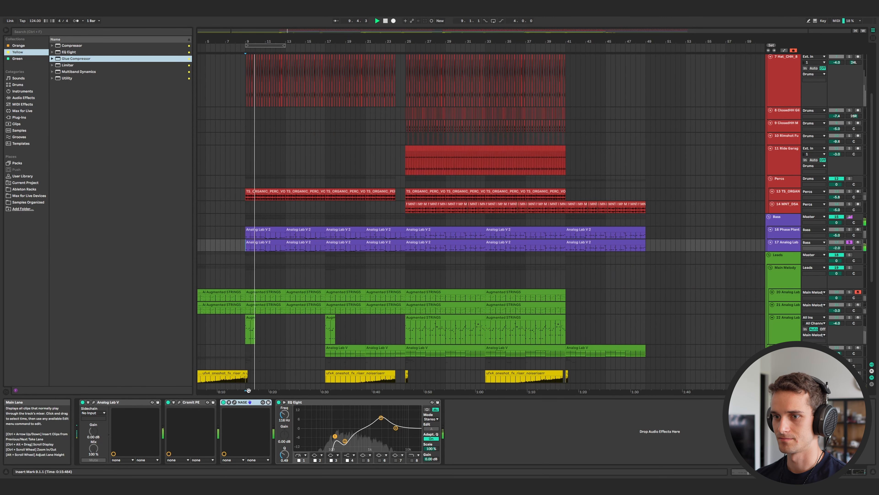
Step: Open the Main Melody group and solo its 20 Analog Lab strings track
{"action": "left_click", "coordinate": [234, 402]}
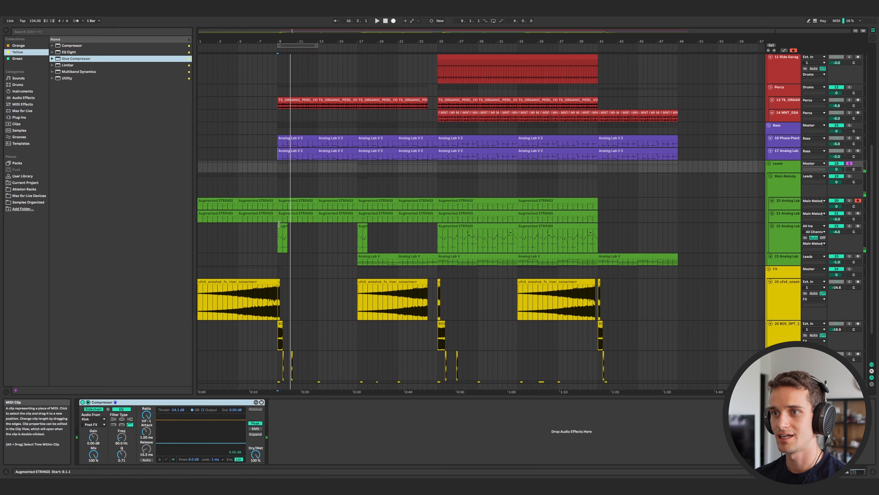
{"action": "left_click", "coordinate": [786, 168]}
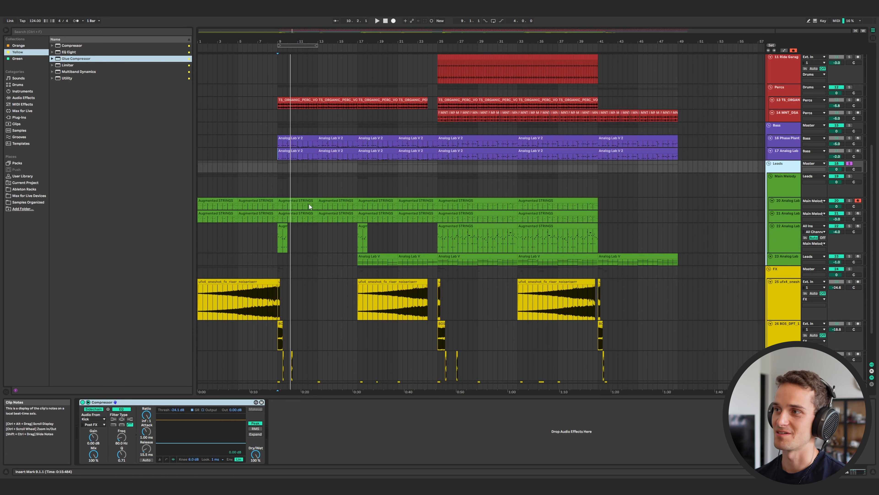
{"action": "left_click", "coordinate": [783, 185]}
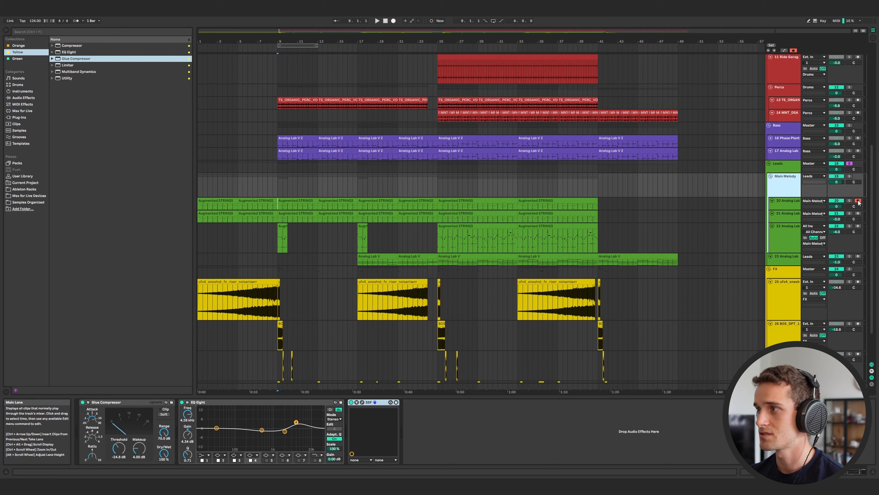
{"action": "left_click", "coordinate": [849, 201]}
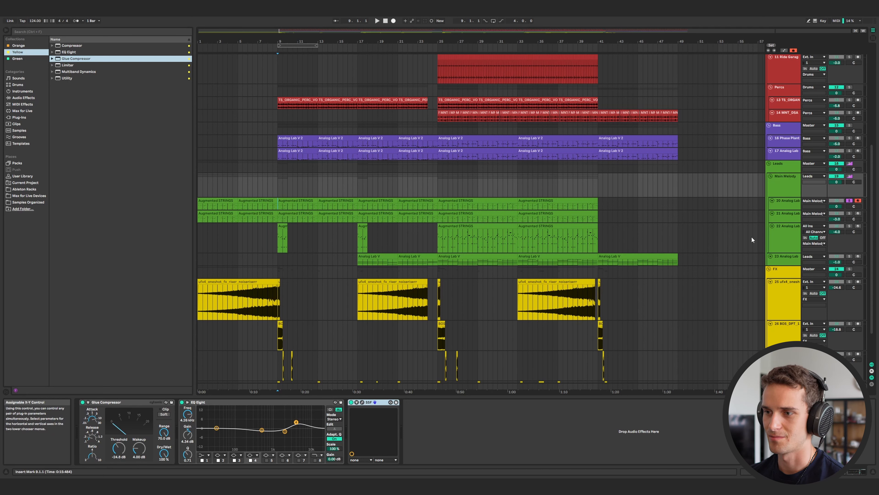
{"action": "left_click", "coordinate": [792, 200]}
Step: Play the strings and open the Analog Lab window to inspect the Kinder Pianorgan preset, then close it
{"action": "key", "text": "space"}
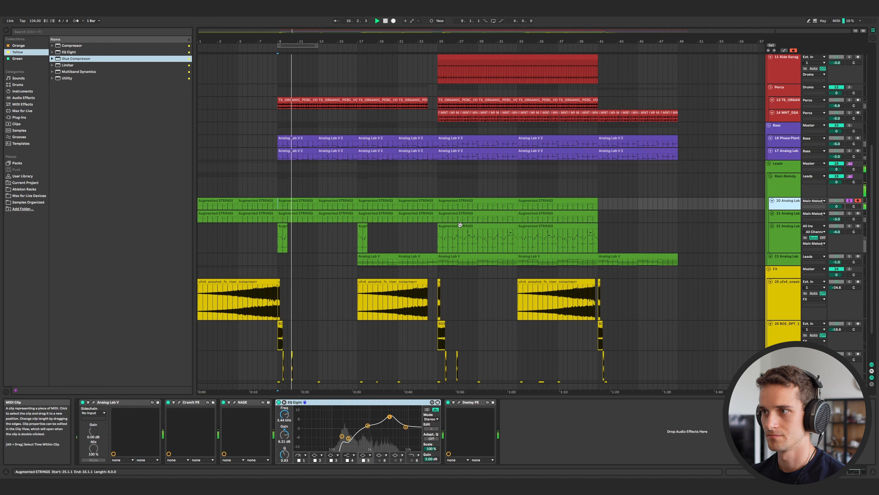
{"action": "key", "text": "space"}
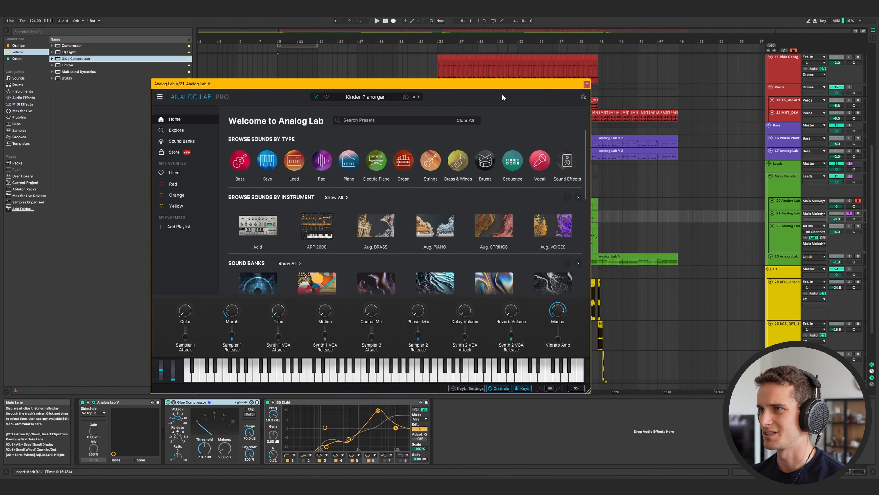
{"action": "left_click_drag", "start_coordinate": [498, 84], "coordinate": [625, 67]}
{"action": "left_click", "coordinate": [311, 113]}
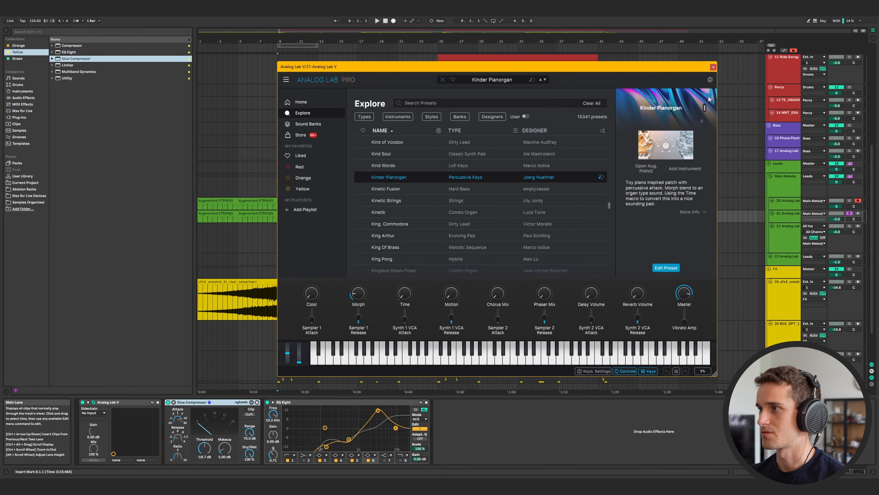
{"action": "left_click", "coordinate": [713, 67]}
Step: Select a clip on track 22 and show its Analog Lab plugin window to inspect the A Virus Among preset, then close it
{"action": "key", "text": "space"}
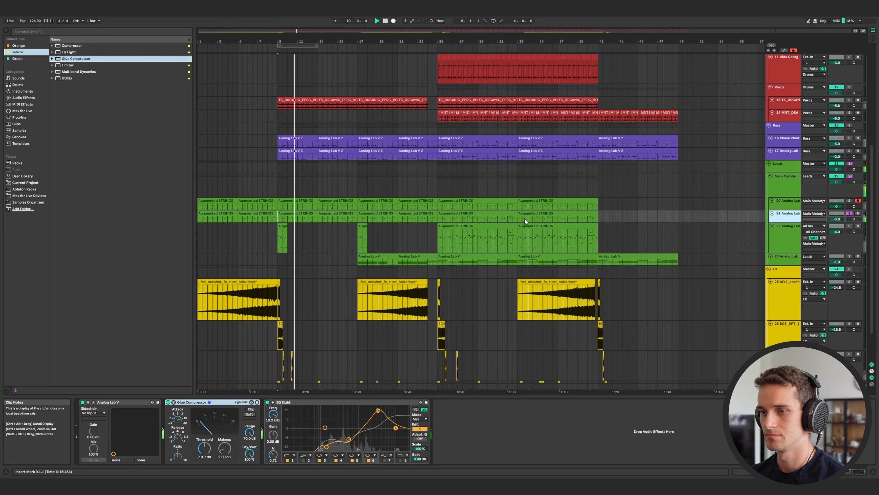
{"action": "left_click", "coordinate": [522, 233]}
{"action": "key", "text": "ctrl+alt+p"}
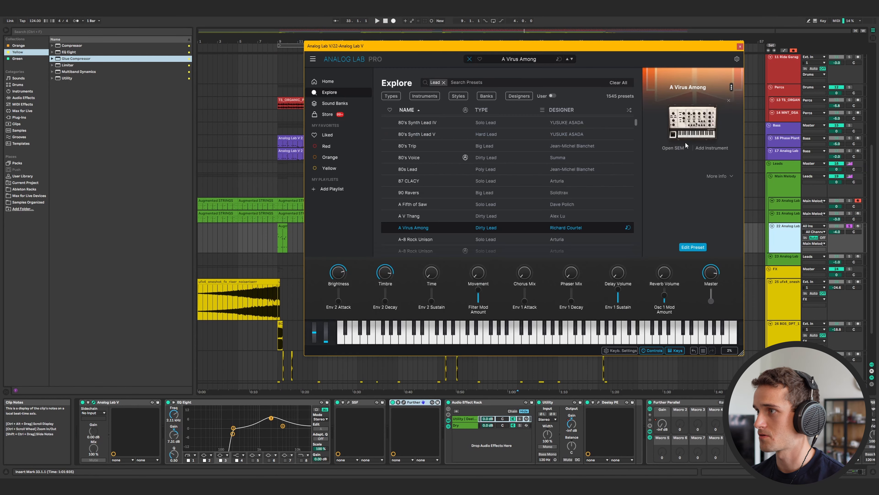
{"action": "left_click_drag", "start_coordinate": [670, 47], "coordinate": [568, 68]}
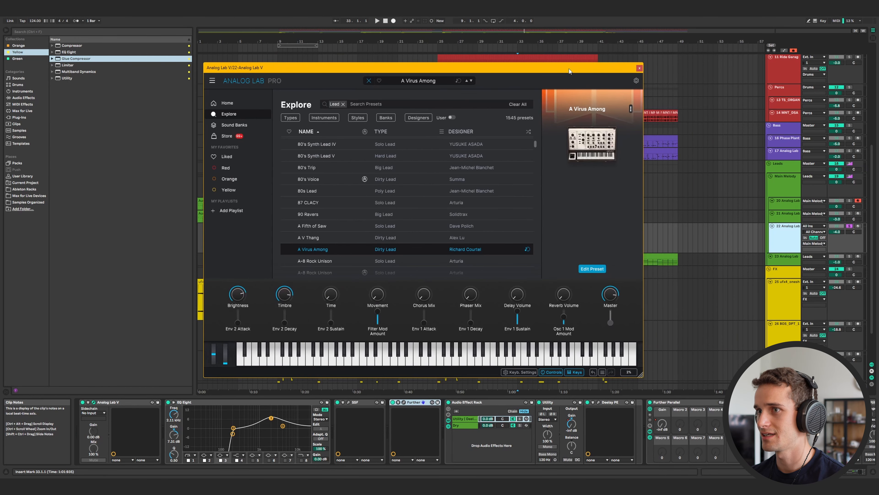
{"action": "left_click", "coordinate": [639, 68]}
Step: Browse the track 22 device chain, then select track 23 and inspect its Analog Lab Psy Chords preset during playback
{"action": "key", "text": "space"}
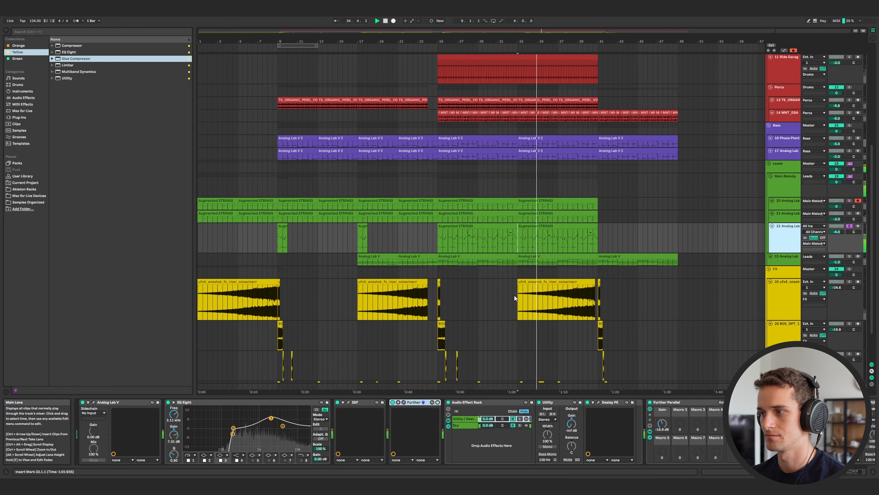
{"action": "key", "text": "space"}
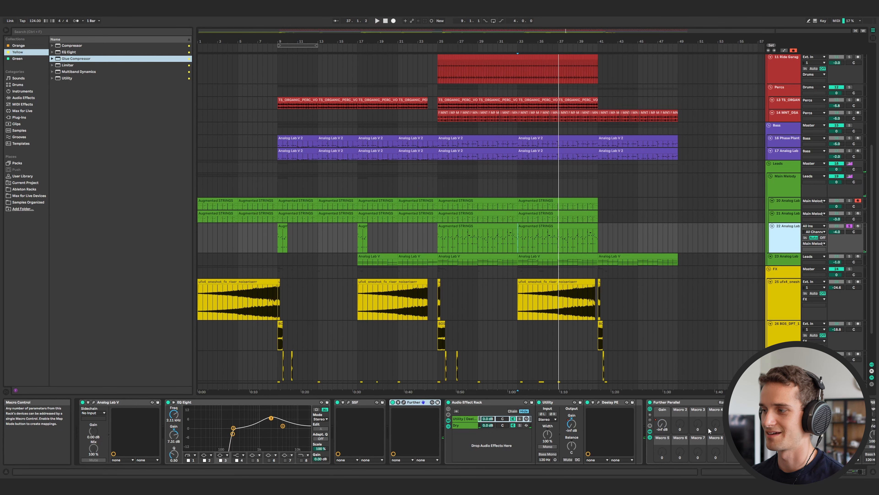
{"action": "scroll", "coordinate": [708, 429], "scroll_direction": "right", "scroll_amount": 2}
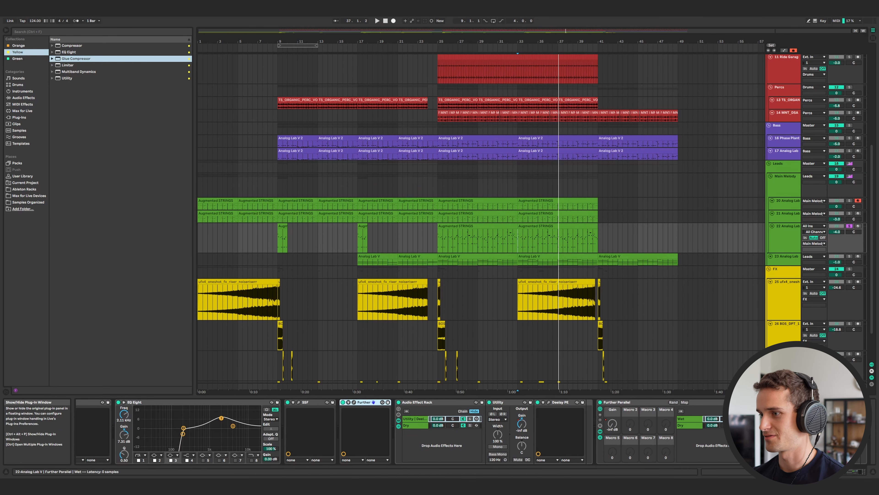
{"action": "scroll", "coordinate": [435, 230], "scroll_direction": "down", "scroll_amount": 3}
{"action": "left_click", "coordinate": [436, 219]}
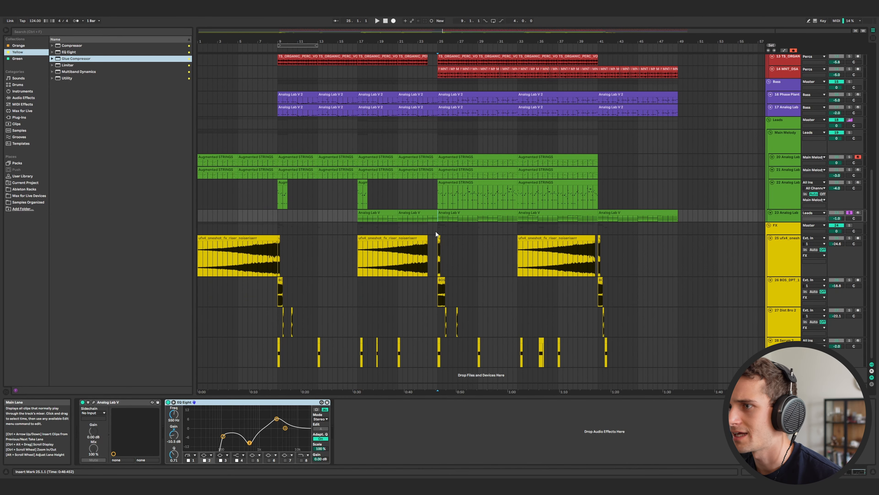
{"action": "left_click", "coordinate": [94, 402]}
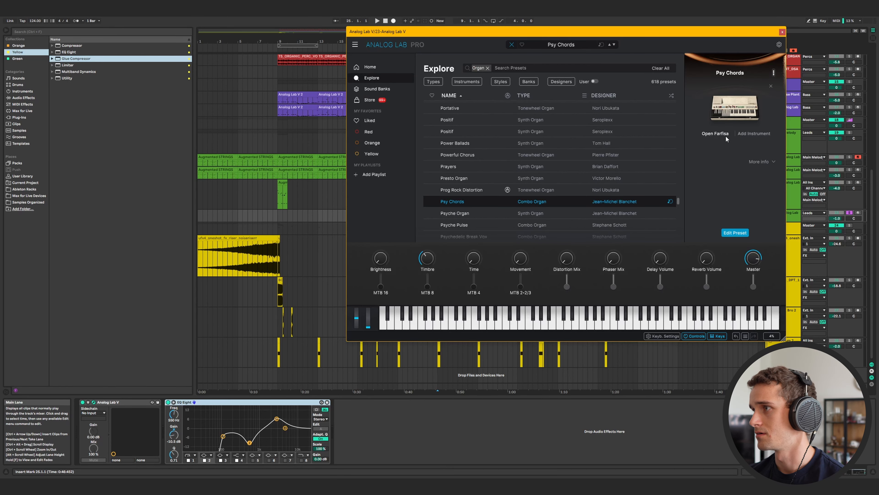
{"action": "left_click", "coordinate": [783, 31]}
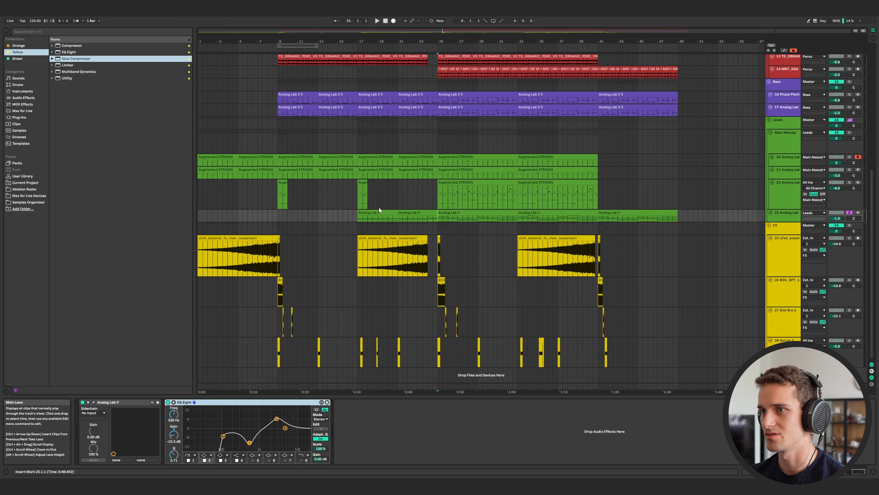
{"action": "key", "text": "space"}
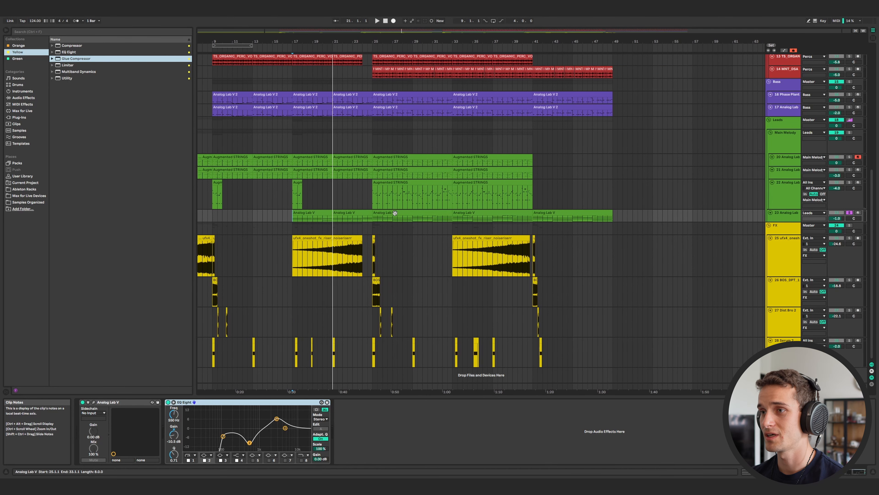
Step: Audition the 23 Analog Lab lead clips by playing from different positions in the arrangement
{"action": "left_click", "coordinate": [374, 218]}
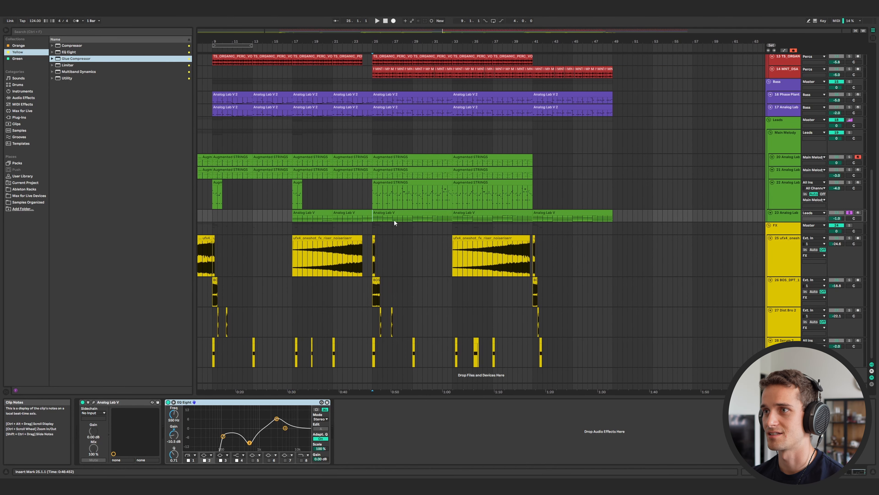
{"action": "key", "text": "space"}
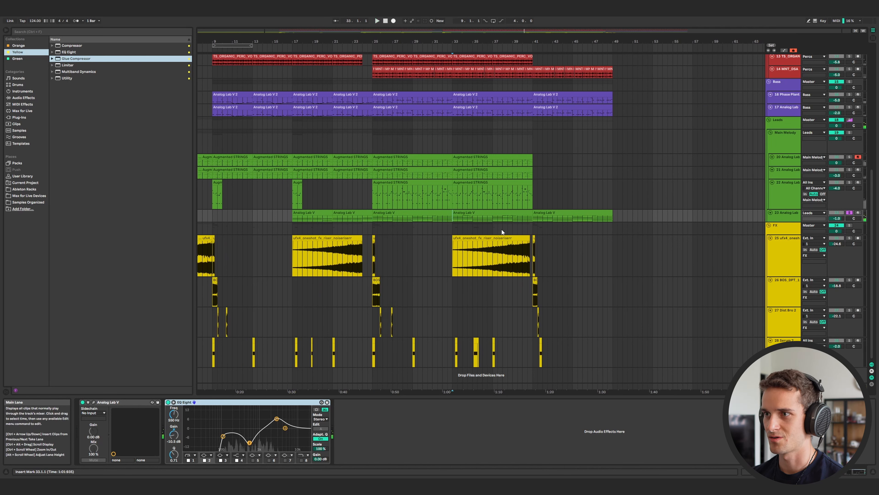
{"action": "key", "text": "space"}
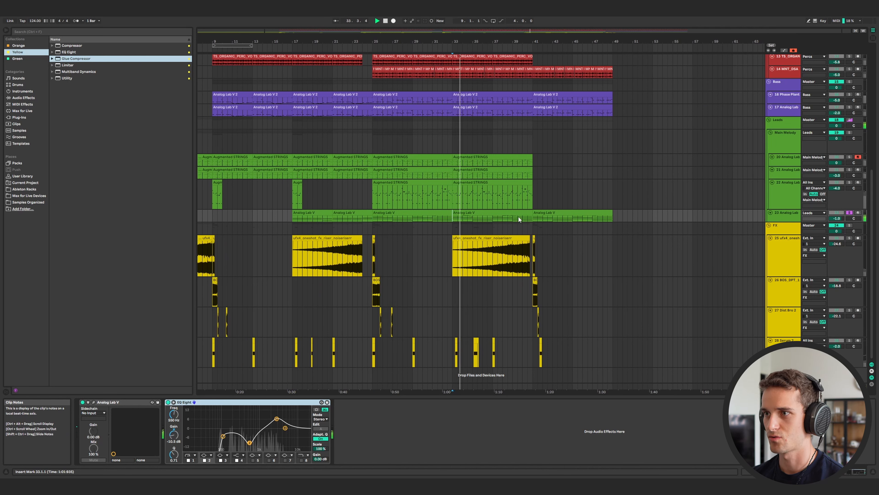
{"action": "left_click", "coordinate": [502, 218]}
{"action": "left_click", "coordinate": [492, 217]}
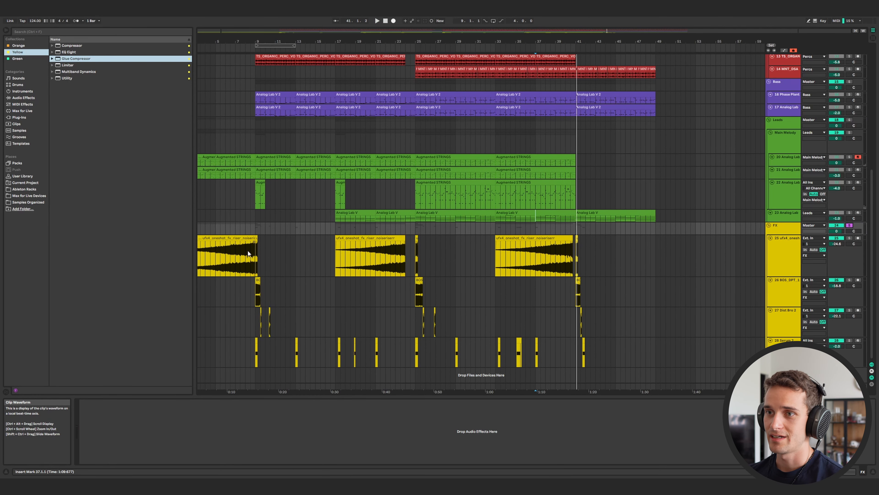
Step: Select the FX riser track's clip, play the arrangement, and scroll back through the tracks
{"action": "left_click", "coordinate": [248, 252]}
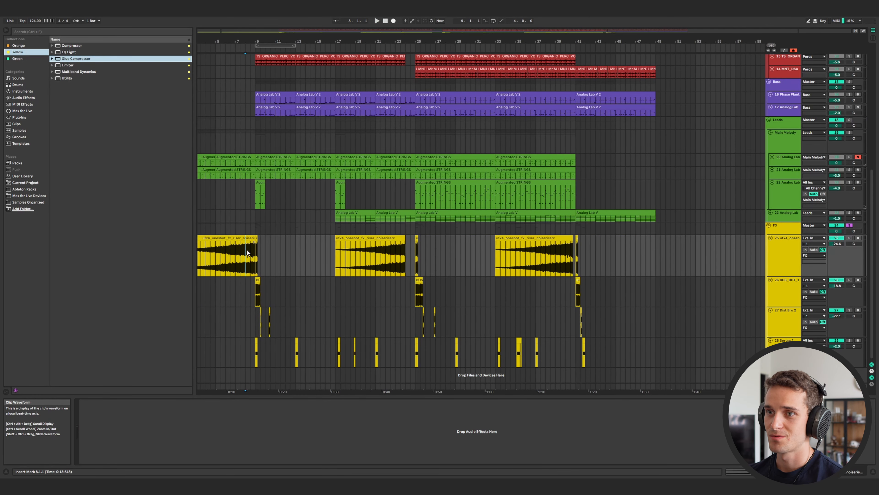
{"action": "key", "text": "space"}
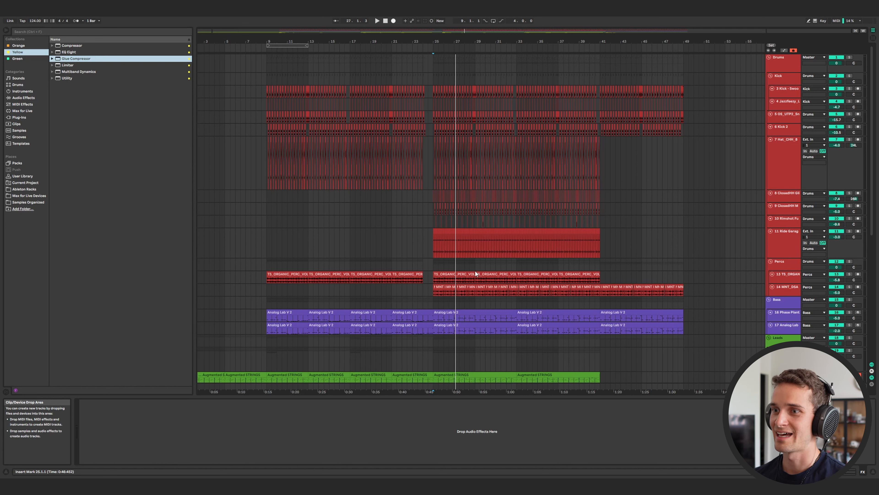
{"action": "scroll", "coordinate": [319, 333], "scroll_direction": "down", "scroll_amount": 4}
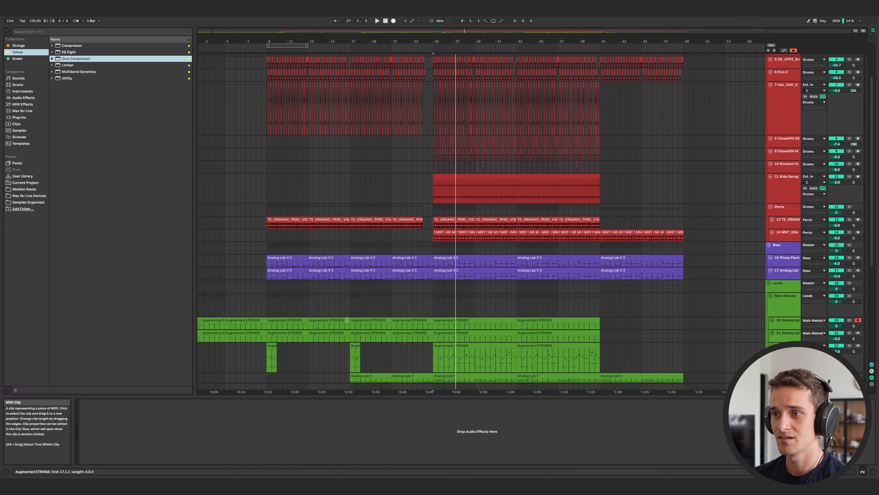
Step: Select the Augmented STRINGS clip on track 20 and open its Analog Lab plugin window
{"action": "scroll", "coordinate": [242, 319], "scroll_direction": "left", "scroll_amount": 2}
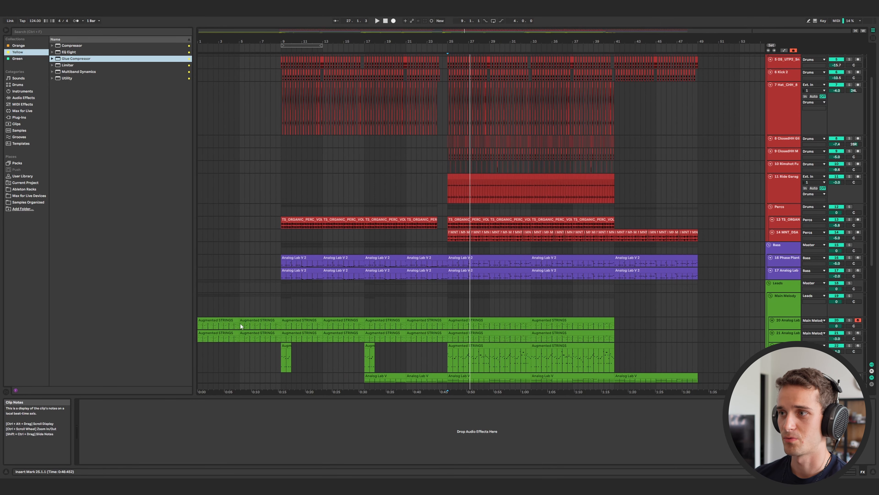
{"action": "left_click", "coordinate": [288, 326]}
{"action": "left_click", "coordinate": [786, 327]}
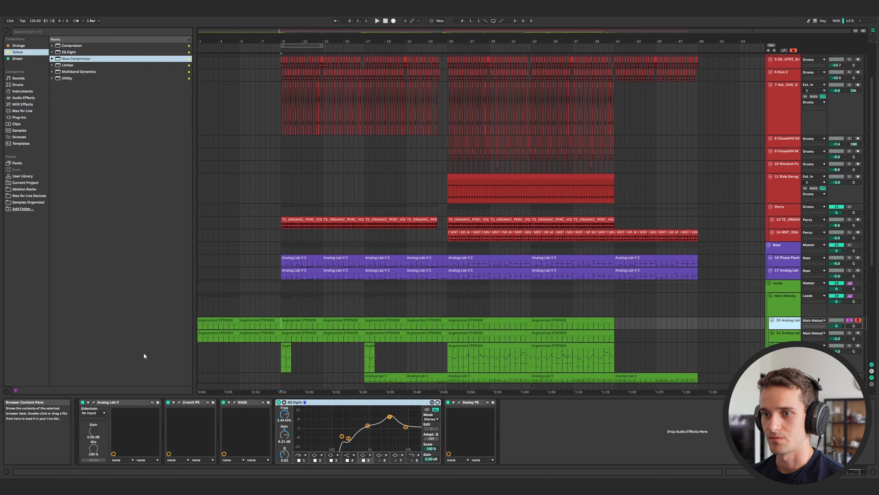
{"action": "left_click", "coordinate": [94, 403]}
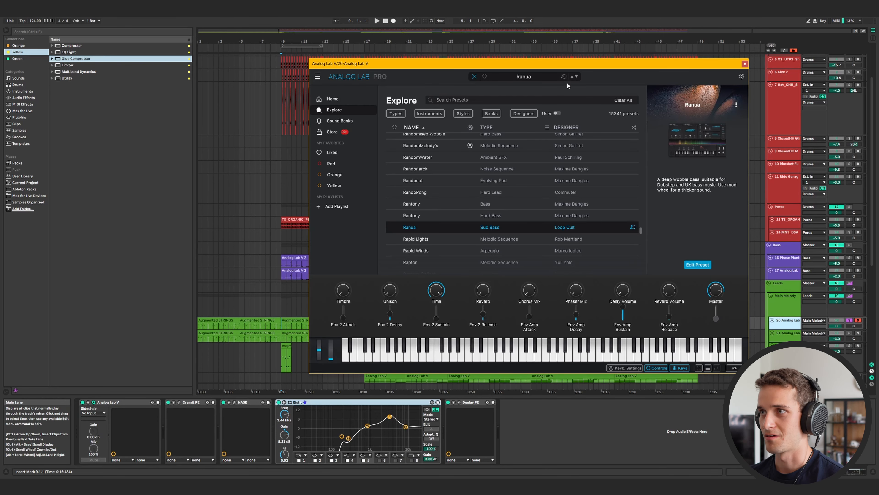
{"action": "left_click_drag", "start_coordinate": [570, 65], "coordinate": [621, 29]}
Step: Audition Analog Lab presets one after another, ending on the Resting Tension preset
{"action": "left_click", "coordinate": [402, 185]}
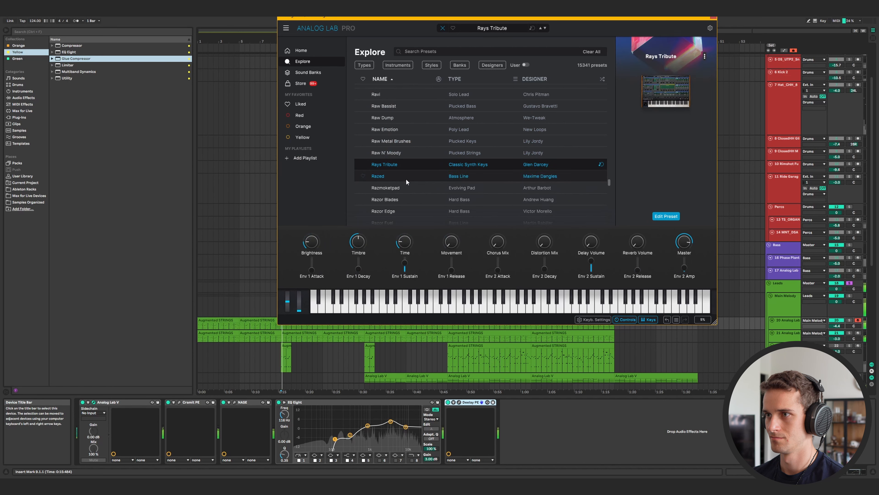
{"action": "left_click", "coordinate": [402, 189]}
{"action": "scroll", "coordinate": [406, 183], "scroll_direction": "down", "scroll_amount": 1}
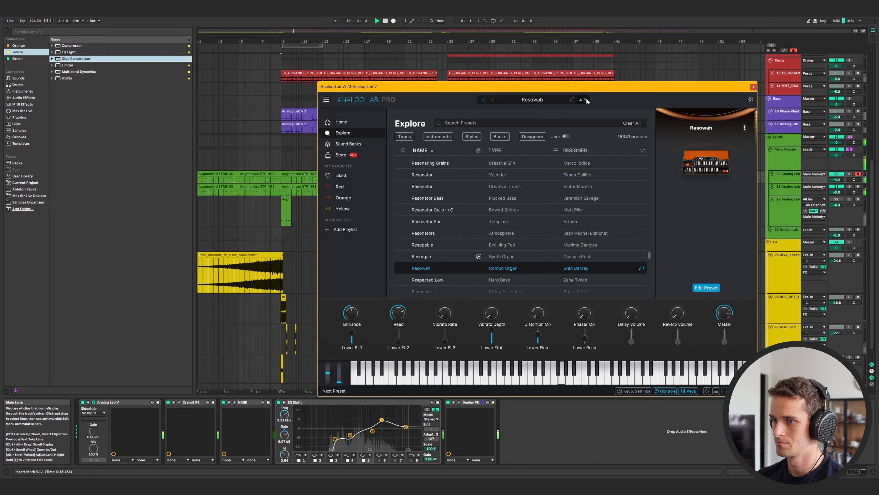
{"action": "left_click", "coordinate": [585, 100]}
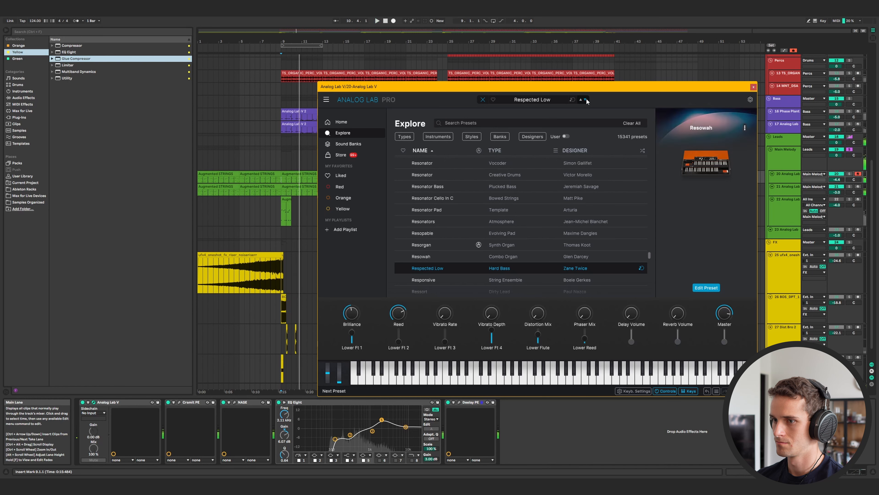
{"action": "left_click", "coordinate": [585, 99]}
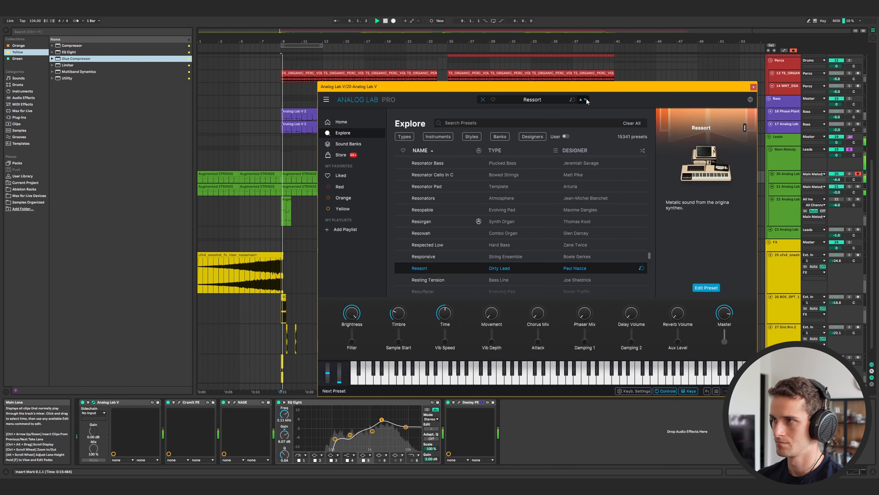
{"action": "left_click", "coordinate": [585, 100]}
Step: Start playback, open the preset's FX page and bypass the PS Delay effect, then return to the browser
{"action": "key", "text": "space"}
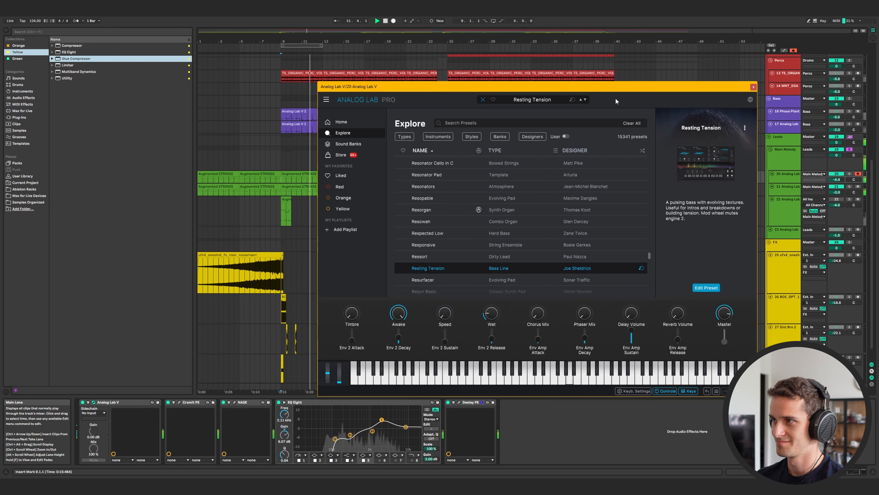
{"action": "left_click", "coordinate": [649, 102]}
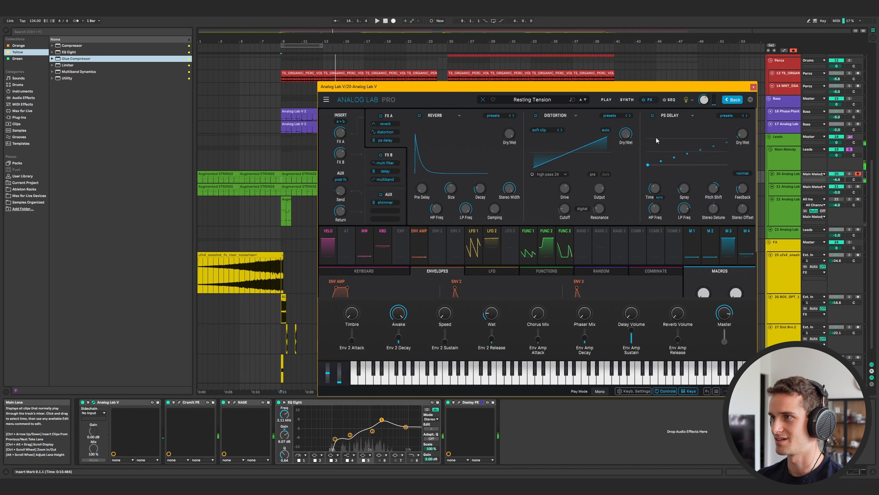
{"action": "left_click", "coordinate": [653, 115]}
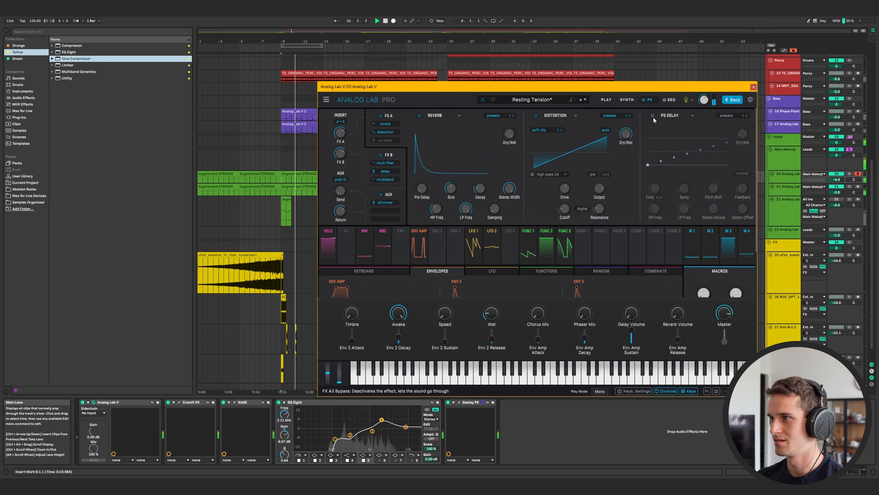
{"action": "left_click", "coordinate": [732, 99]}
Step: Close the plugin window and select other tracks to view their device chains
{"action": "left_click", "coordinate": [847, 149]}
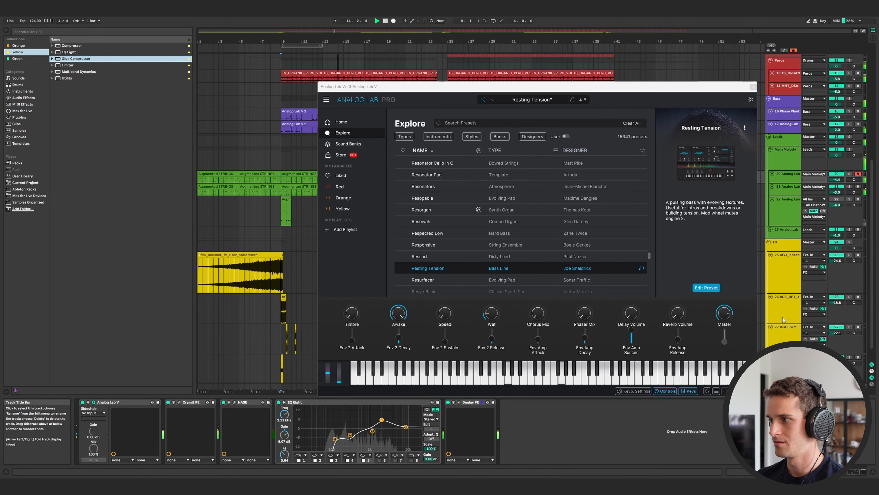
{"action": "left_click", "coordinate": [783, 386]}
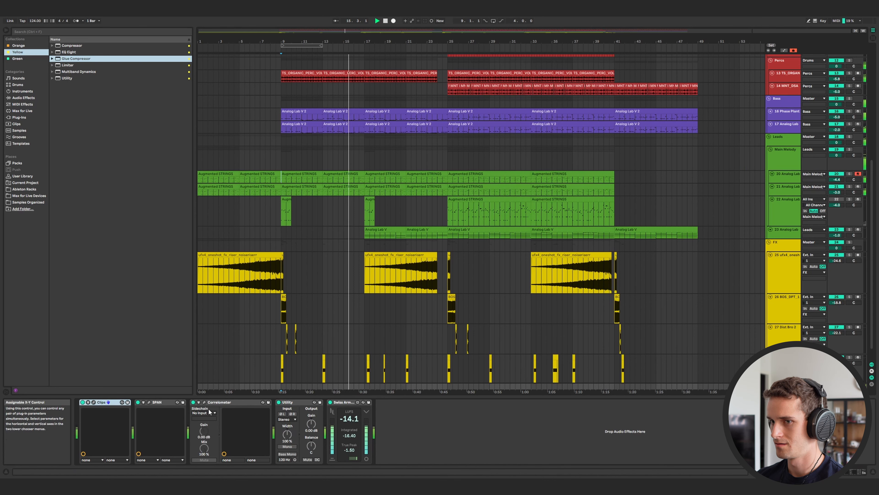
{"action": "left_click", "coordinate": [149, 402]}
{"action": "left_click", "coordinate": [204, 403]}
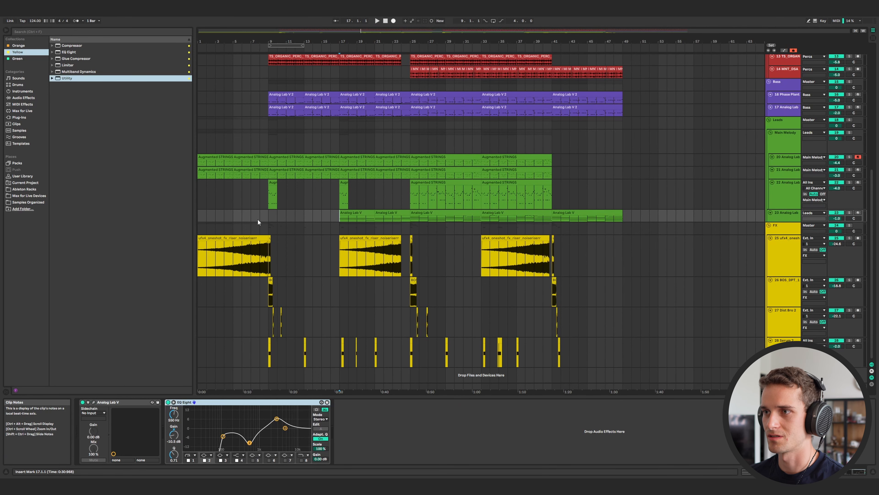
{"action": "scroll", "coordinate": [249, 219], "scroll_direction": "up", "scroll_amount": 3}
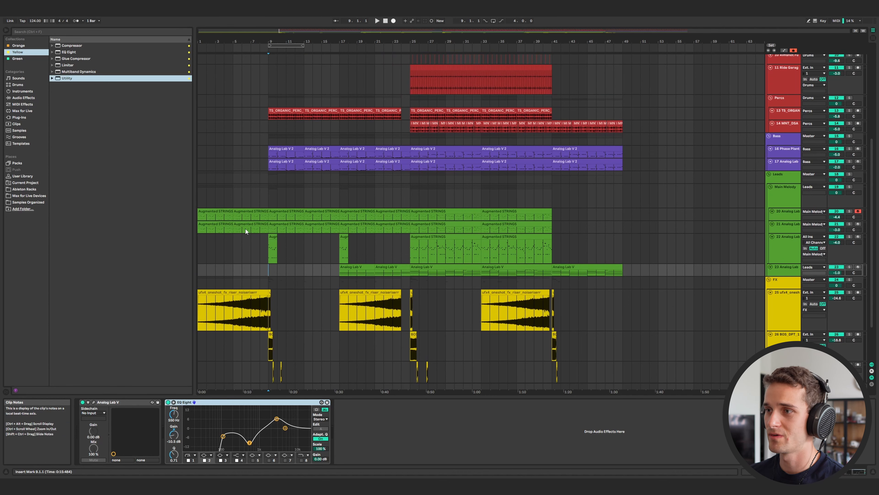
{"action": "scroll", "coordinate": [245, 229], "scroll_direction": "down", "scroll_amount": 3}
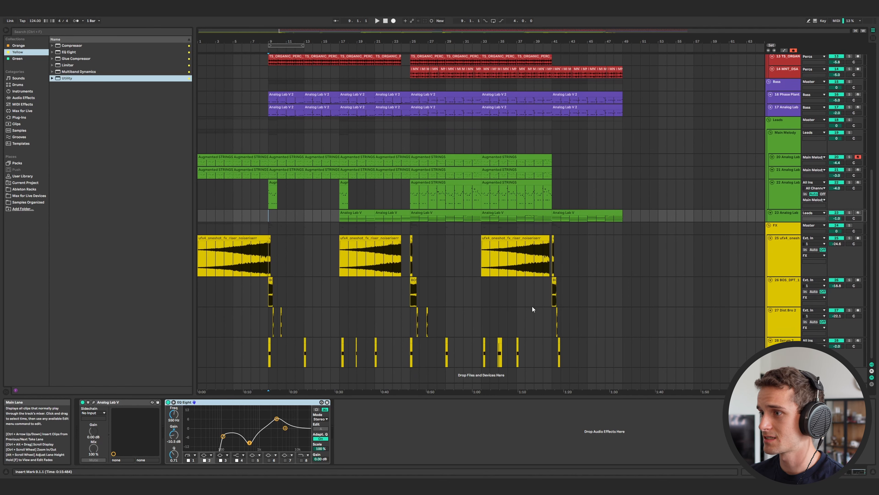
Step: Select all clips and move the whole arrangement earlier in the timeline
{"action": "key", "text": "ctrl+a"}
{"action": "scroll", "coordinate": [456, 315], "scroll_direction": "up", "scroll_amount": 12}
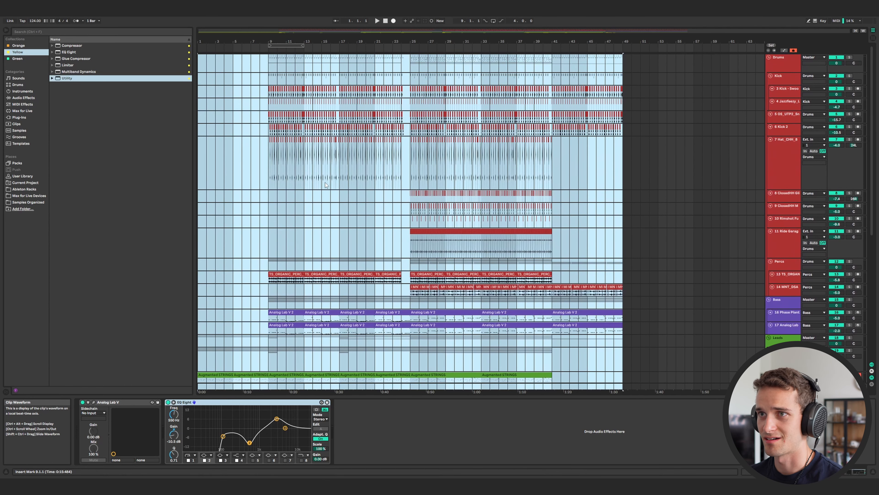
{"action": "left_click_drag", "start_coordinate": [274, 93], "coordinate": [211, 87]}
{"action": "scroll", "coordinate": [291, 98], "scroll_direction": "down", "scroll_amount": 2}
{"action": "scroll", "coordinate": [291, 98], "scroll_direction": "up", "scroll_amount": 3}
{"action": "scroll", "coordinate": [291, 98], "scroll_direction": "up", "scroll_amount": 1}
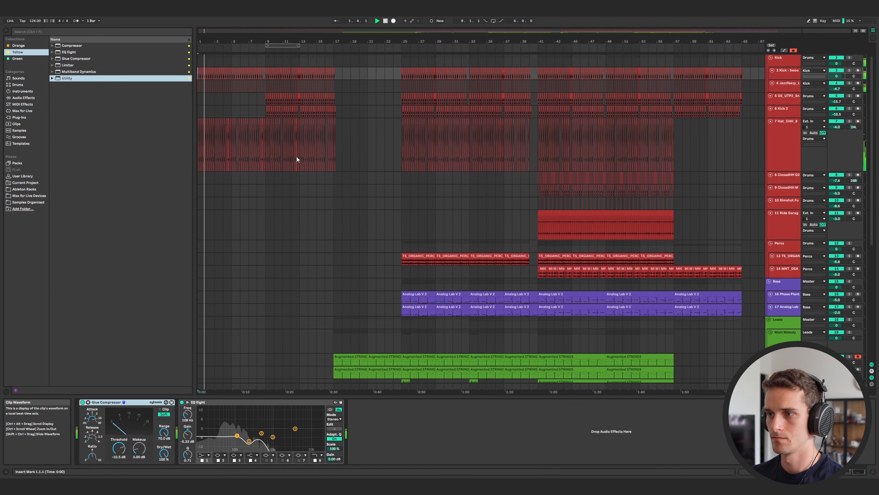
Step: Open the SSF plugin window on the Main Melody track, then close it
{"action": "scroll", "coordinate": [296, 155], "scroll_direction": "down", "scroll_amount": 3}
{"action": "scroll", "coordinate": [310, 172], "scroll_direction": "down", "scroll_amount": 2}
{"action": "left_click", "coordinate": [310, 191]}
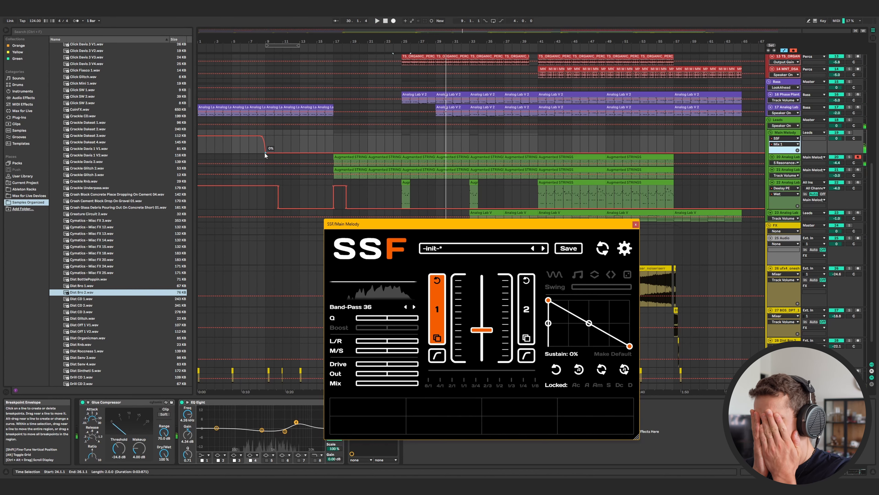
{"action": "left_click", "coordinate": [636, 225]}
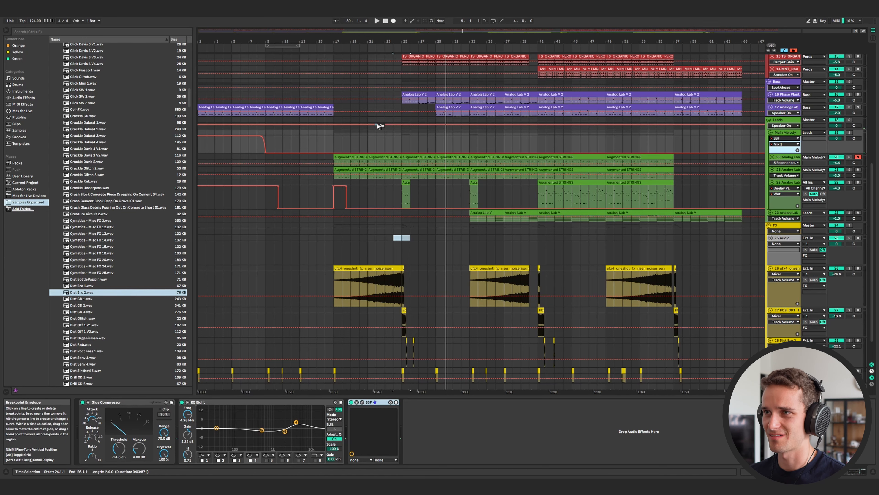
Step: Delete the selected range and switch off the automation view
{"action": "key", "text": "Delete"}
{"action": "key", "text": "a"}
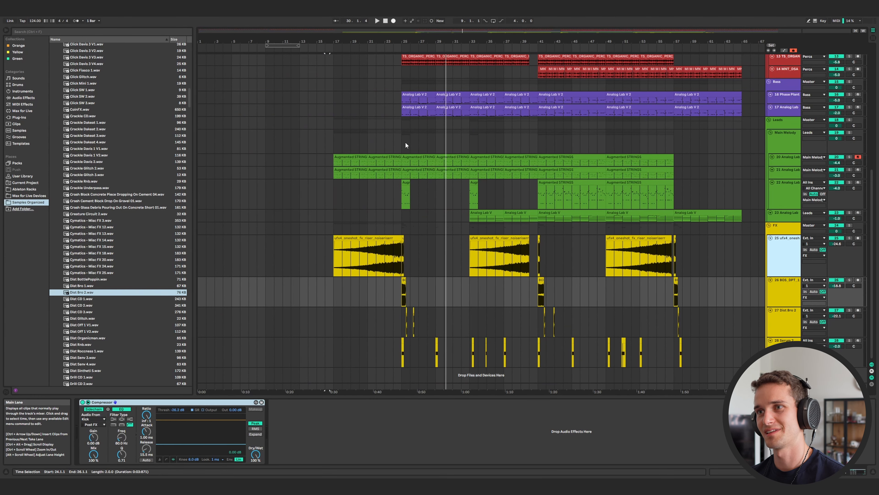
{"action": "scroll", "coordinate": [283, 103], "scroll_direction": "up", "scroll_amount": 10}
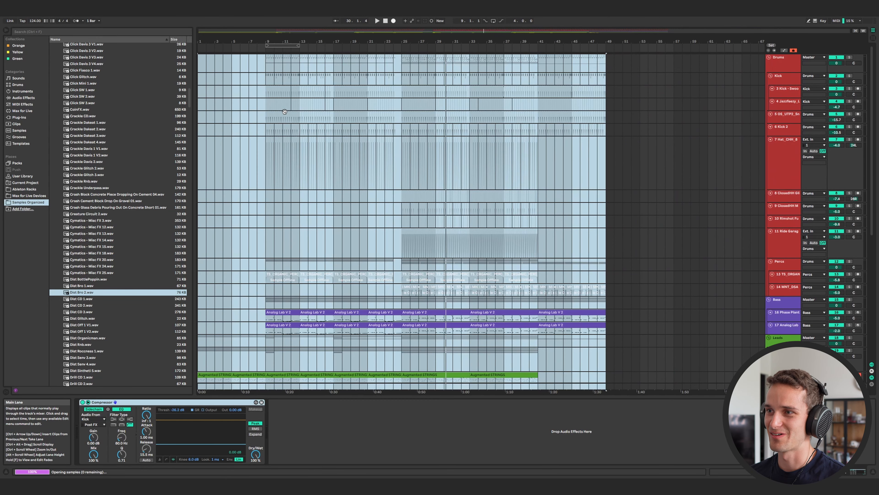
Step: Move the selected arrangement content so it starts at bar 17
{"action": "left_click_drag", "start_coordinate": [414, 312], "coordinate": [277, 312]}
{"action": "scroll", "coordinate": [290, 171], "scroll_direction": "down", "scroll_amount": 3}
{"action": "scroll", "coordinate": [288, 176], "scroll_direction": "up", "scroll_amount": 3}
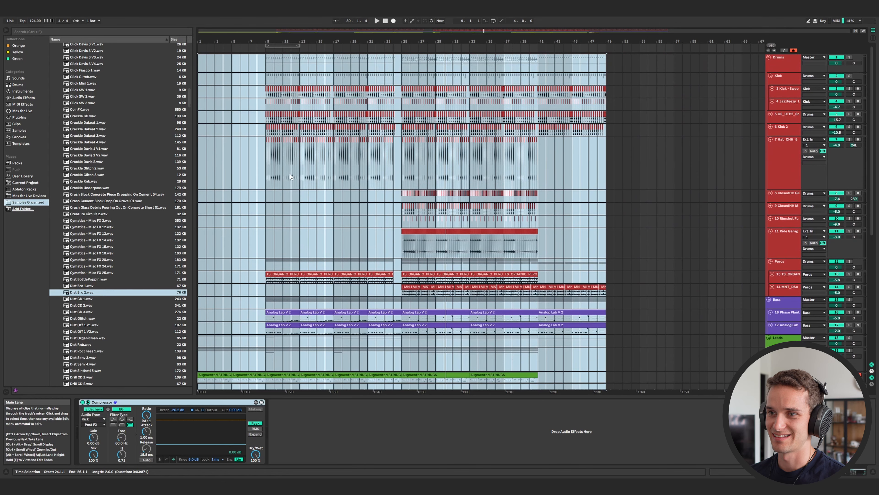
{"action": "left_click_drag", "start_coordinate": [273, 90], "coordinate": [402, 91]}
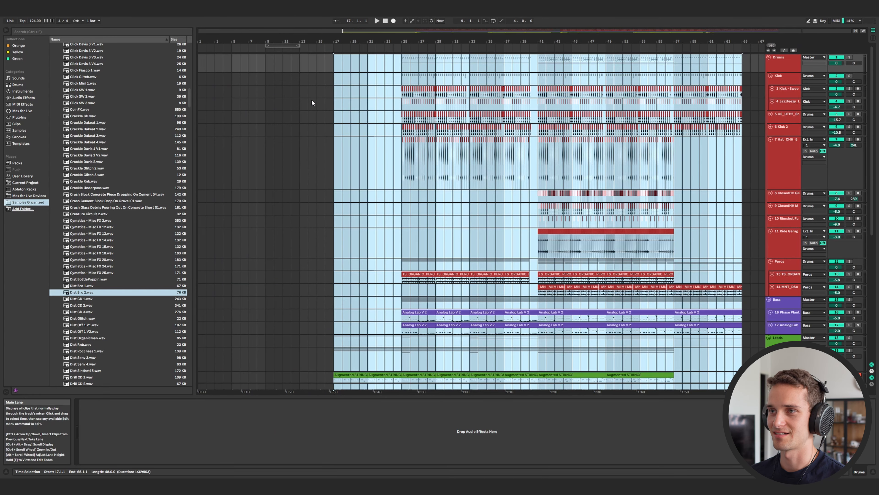
Step: Select clip ranges in the drop sections and duplicate the selection three times
{"action": "scroll", "coordinate": [301, 96], "scroll_direction": "down", "scroll_amount": 5}
{"action": "scroll", "coordinate": [287, 98], "scroll_direction": "up", "scroll_amount": 5}
{"action": "left_click", "coordinate": [368, 183]}
{"action": "left_click_drag", "start_coordinate": [401, 168], "coordinate": [513, 101]}
{"action": "left_click_drag", "start_coordinate": [538, 163], "coordinate": [672, 98]}
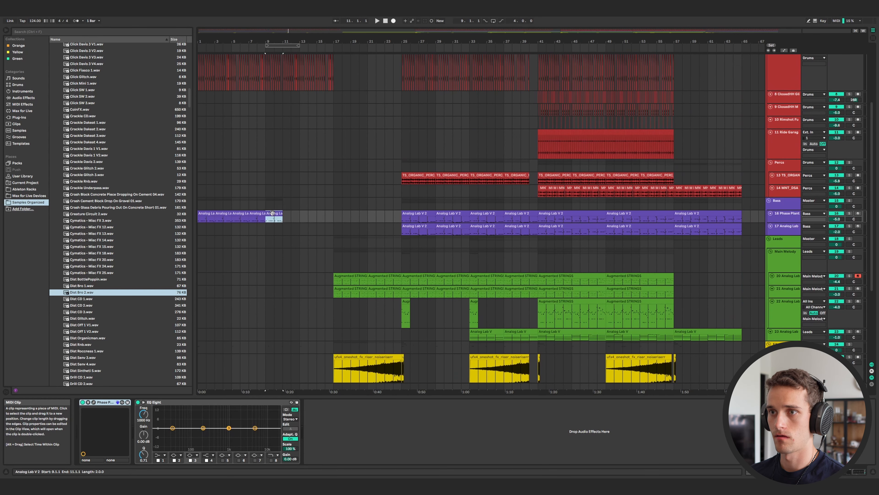
{"action": "key", "text": "ctrl+d"}
{"action": "key", "text": "ctrl+d"}
{"action": "key", "text": "ctrl+d"}
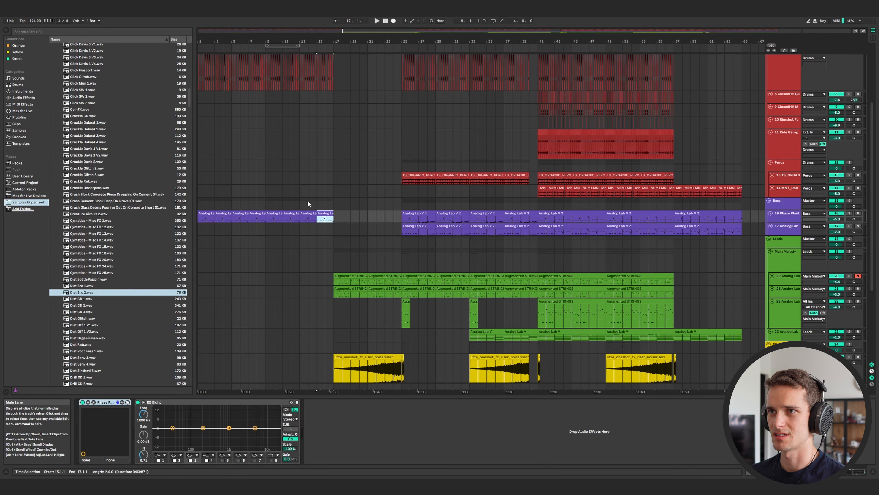
Step: Play the arrangement from the start while reviewing the intro clips
{"action": "scroll", "coordinate": [307, 200], "scroll_direction": "up", "scroll_amount": 3}
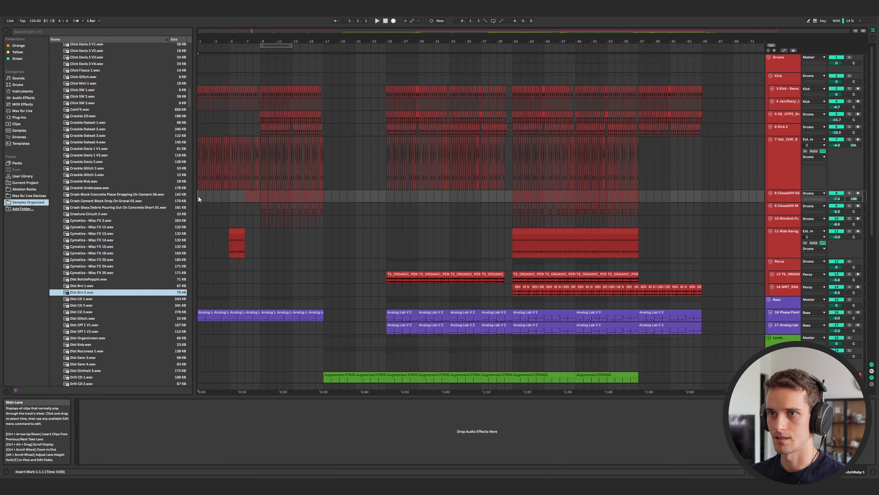
{"action": "left_click", "coordinate": [199, 197]}
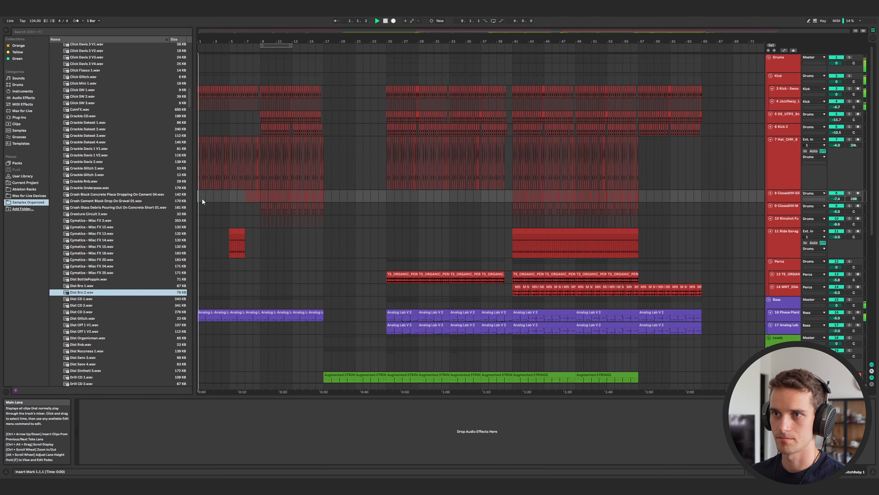
{"action": "key", "text": "space"}
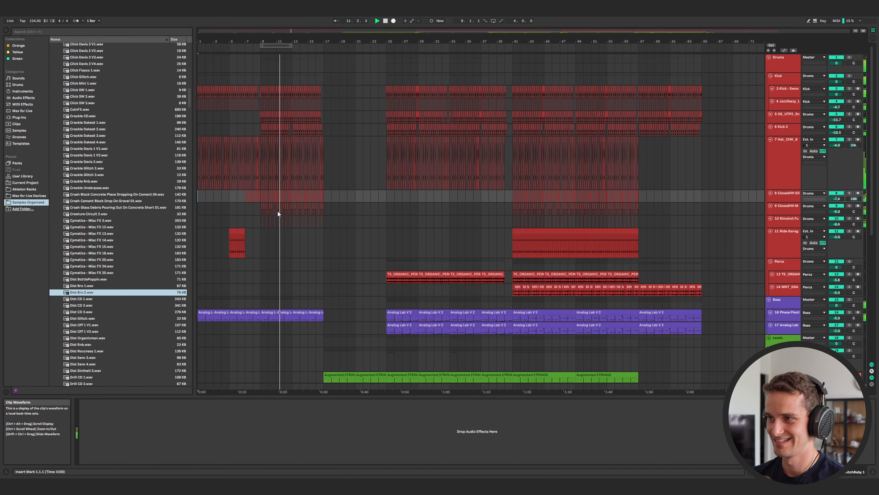
{"action": "left_click_drag", "start_coordinate": [309, 220], "coordinate": [250, 214]}
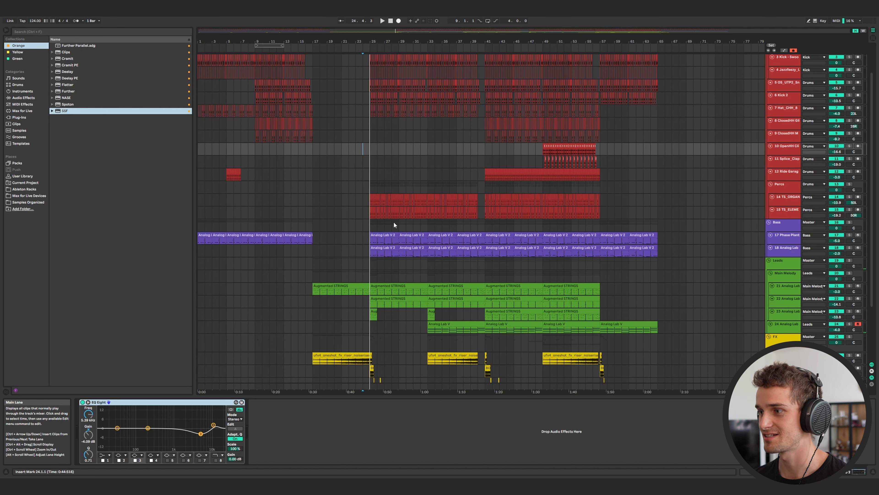
Step: Select sections of the later arrangement across drum, bass and lead tracks
{"action": "left_click_drag", "start_coordinate": [485, 330], "coordinate": [594, 84]}
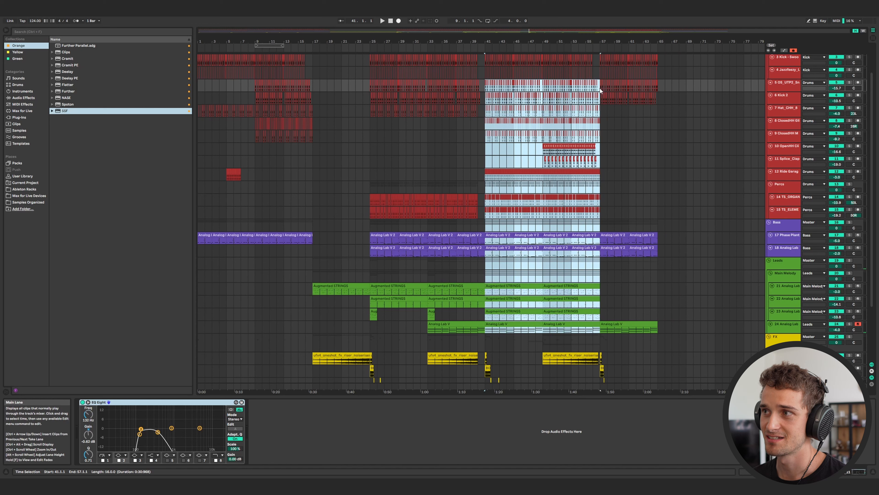
{"action": "left_click", "coordinate": [601, 128]}
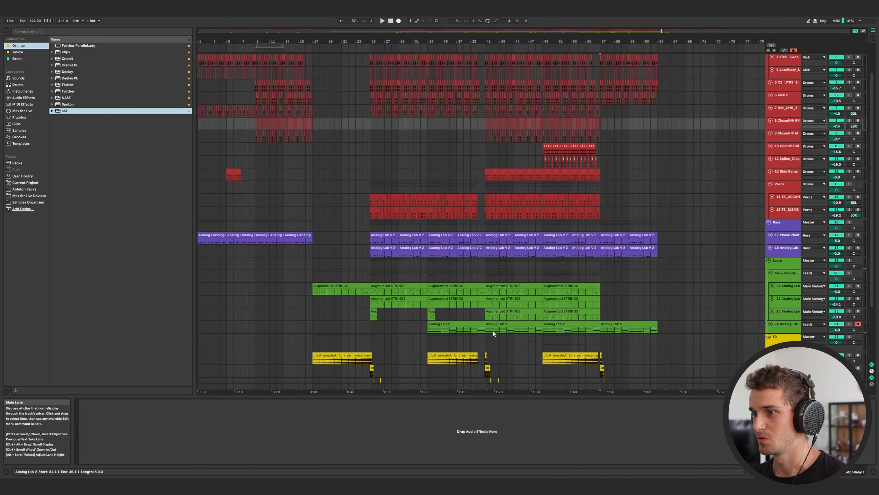
{"action": "left_click_drag", "start_coordinate": [462, 328], "coordinate": [597, 257]}
{"action": "left_click", "coordinate": [600, 189]}
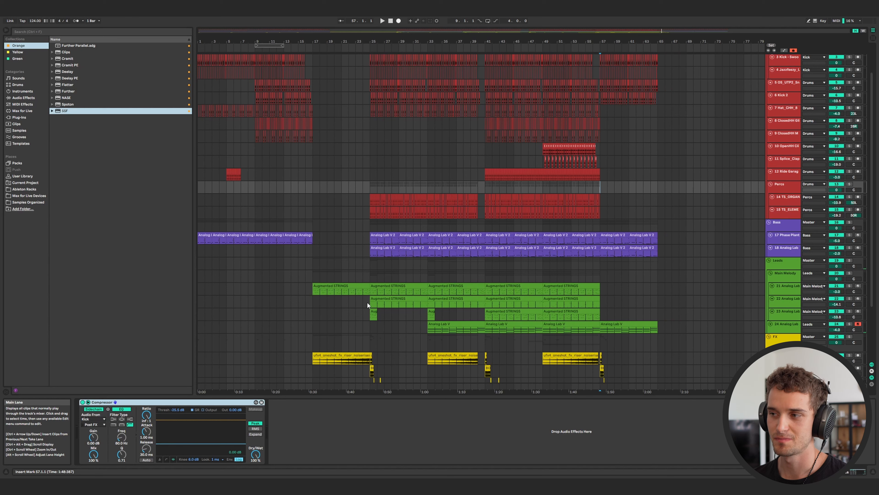
Step: Select the Main Melody track and play the arrangement from bar 25
{"action": "left_click_drag", "start_coordinate": [369, 349], "coordinate": [598, 82]}
{"action": "left_click", "coordinate": [370, 273]}
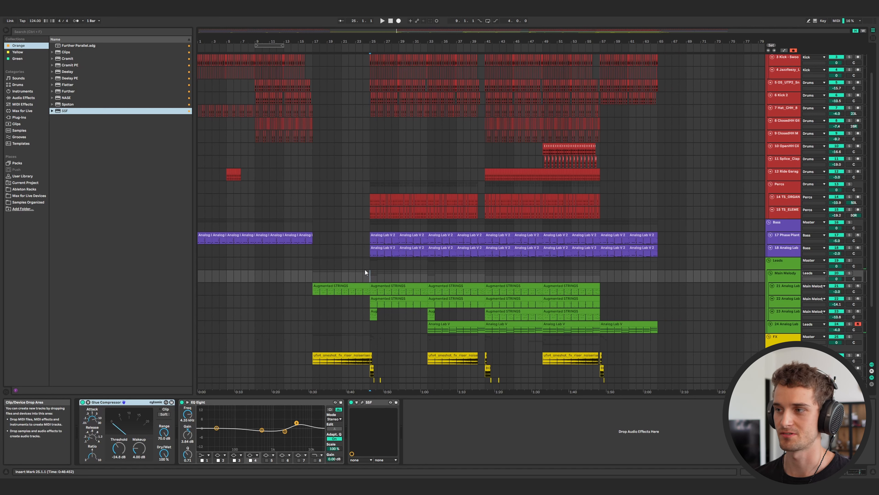
{"action": "left_click", "coordinate": [365, 272]}
{"action": "key", "text": "space"}
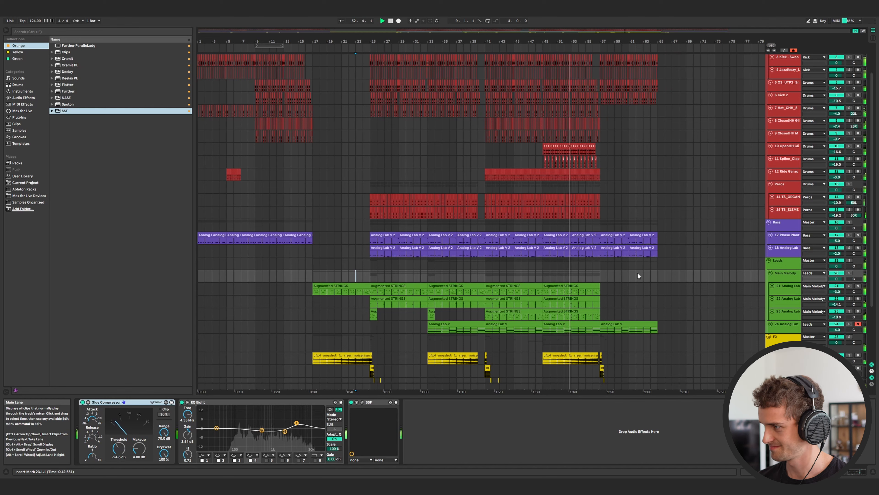
Step: Open the SSF plugin on the Kick Noise track and nudge one of its filter sliders
{"action": "scroll", "coordinate": [629, 270], "scroll_direction": "down", "scroll_amount": 5}
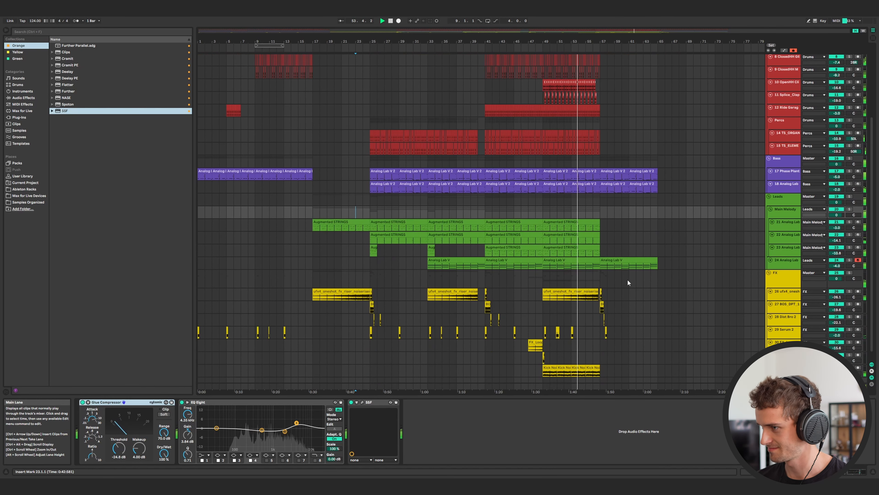
{"action": "scroll", "coordinate": [629, 283], "scroll_direction": "down", "scroll_amount": 1}
{"action": "left_click", "coordinate": [787, 358]}
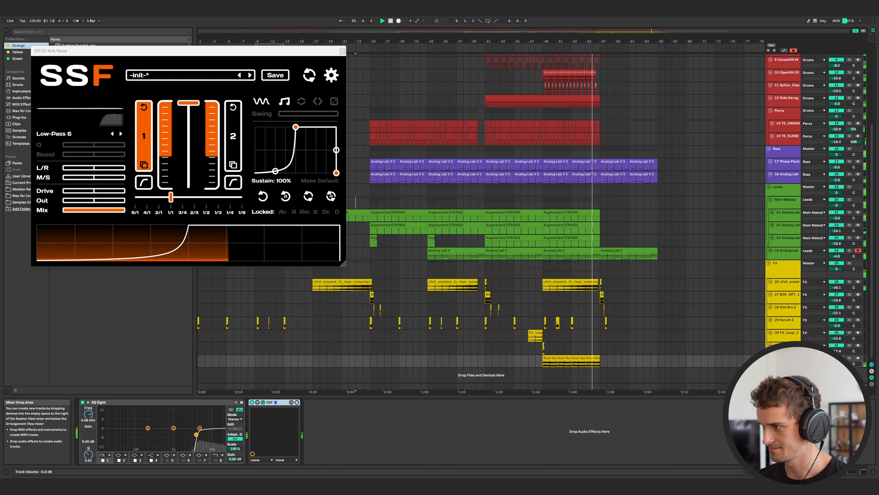
{"action": "left_click_drag", "start_coordinate": [170, 156], "coordinate": [169, 154]}
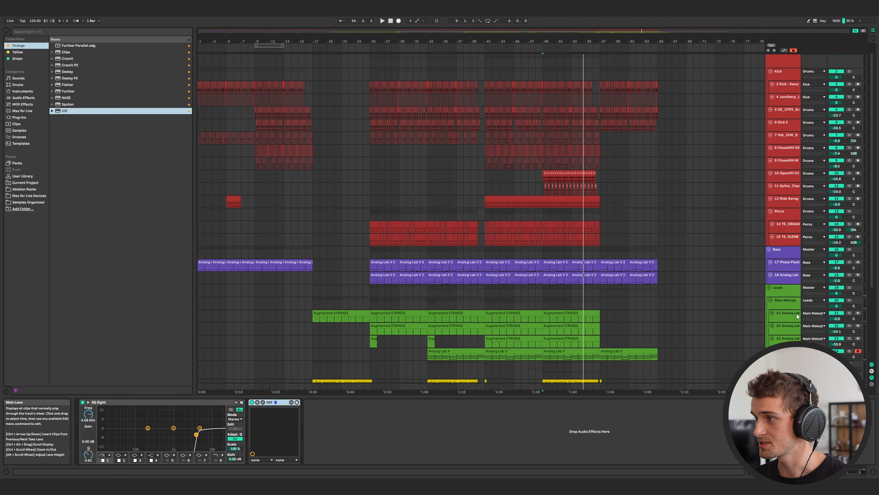
Step: Solo the 21 Analog Lab track and play from its strings clip at bar 25
{"action": "left_click", "coordinate": [799, 314]}
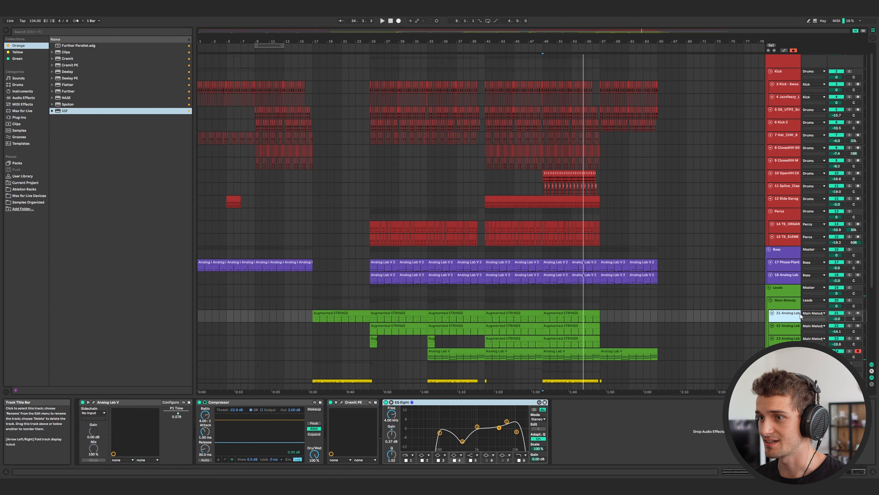
{"action": "left_click", "coordinate": [850, 313]}
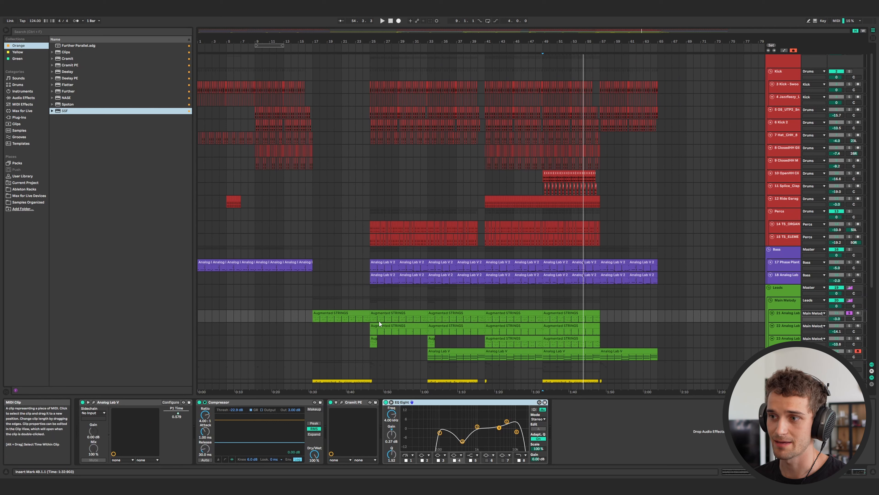
{"action": "left_click", "coordinate": [371, 319]}
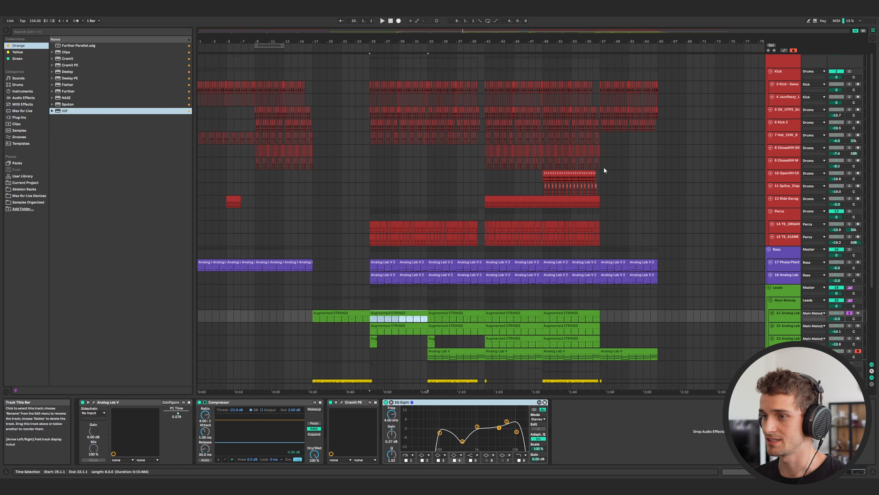
{"action": "key", "text": "space"}
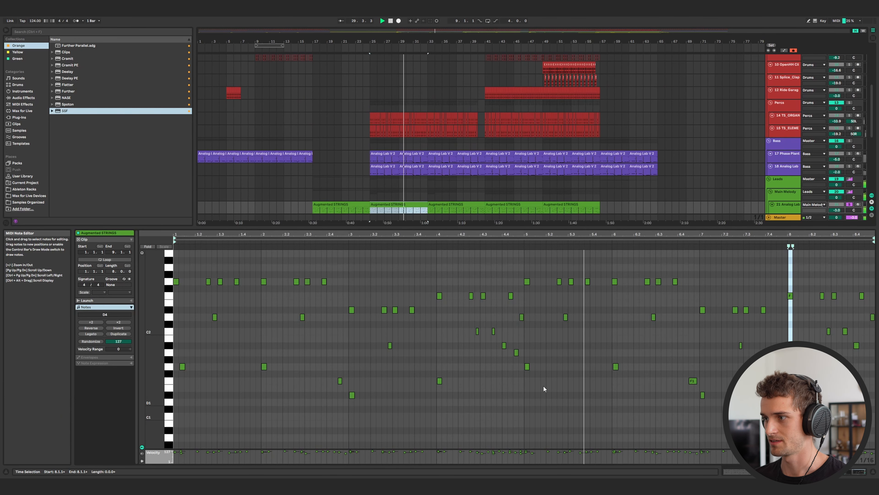
Step: Open the strings clip's MIDI notes in the clip editor, unsolo the track and stop playback
{"action": "left_click_drag", "start_coordinate": [508, 358], "coordinate": [870, 406]}
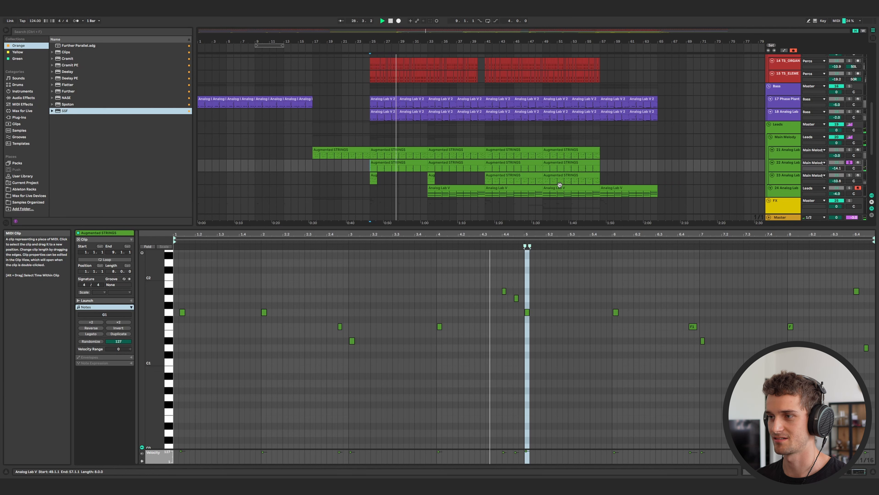
{"action": "left_click", "coordinate": [849, 149]}
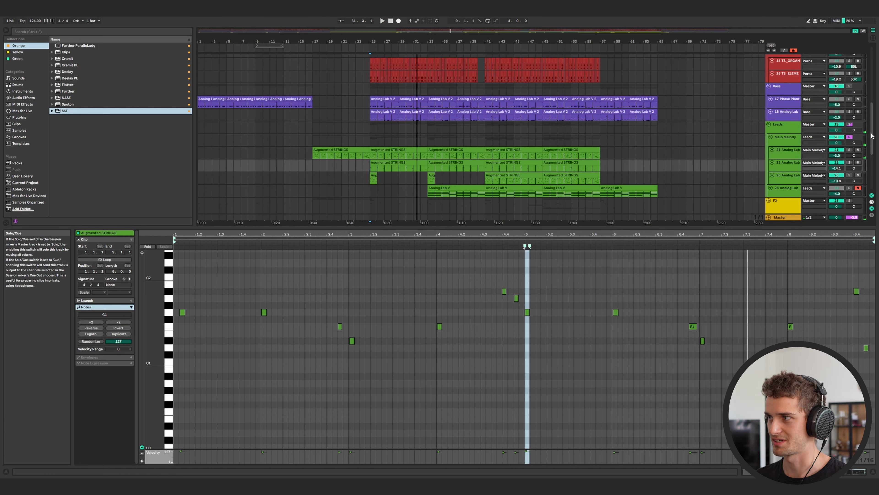
{"action": "key", "text": "space"}
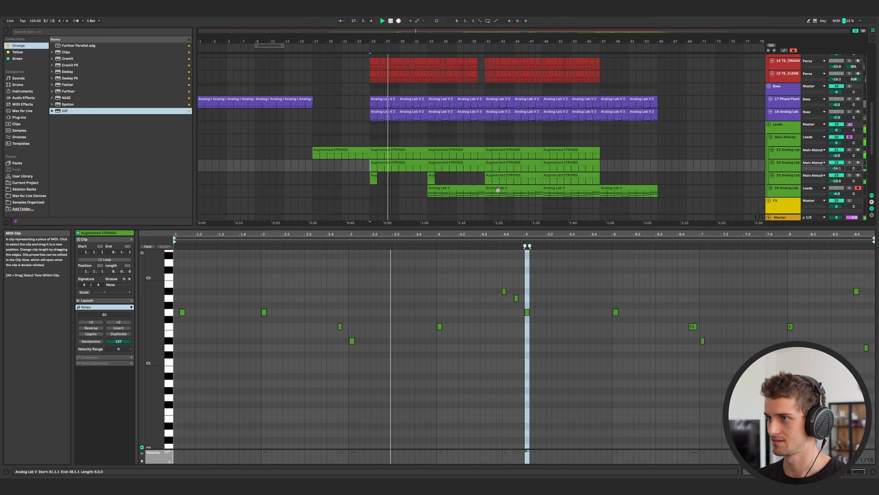
Step: Inspect the MIDI notes of the lead clips on tracks 23 and 21 and play from the strings clip
{"action": "left_click", "coordinate": [543, 169]}
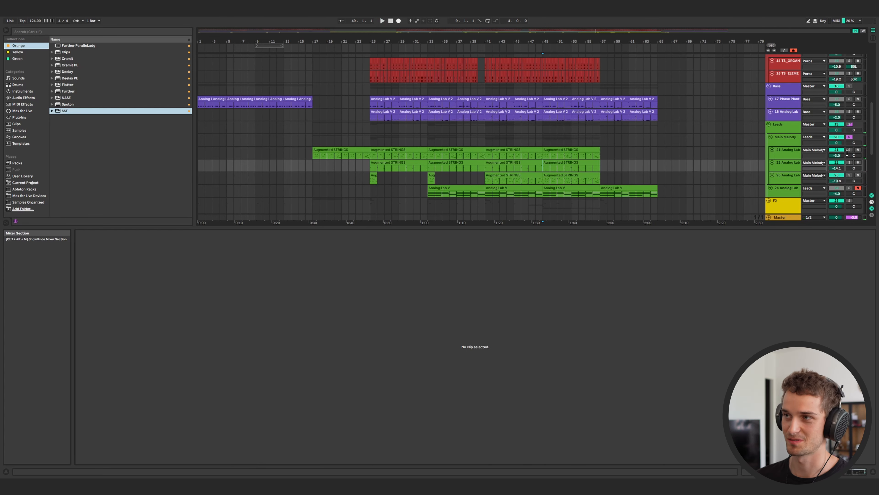
{"action": "left_click", "coordinate": [600, 169], "text": "shift"}
{"action": "left_click_drag", "start_coordinate": [196, 417], "coordinate": [849, 342]}
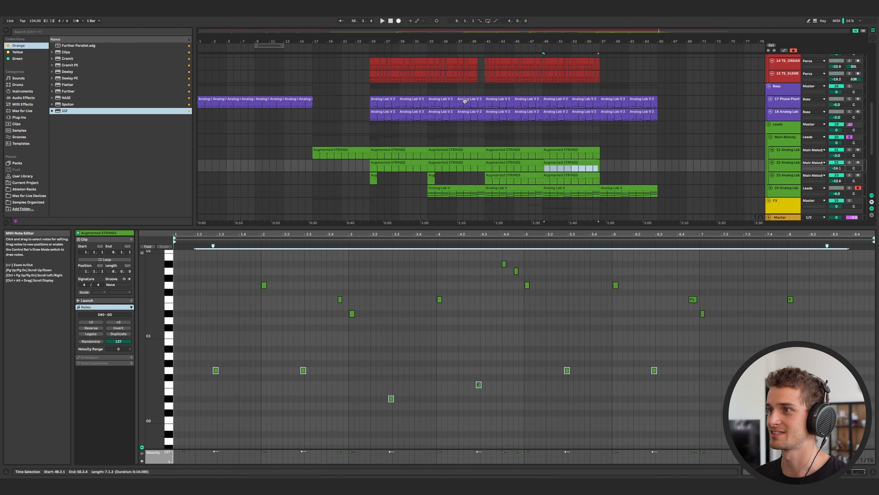
{"action": "left_click", "coordinate": [584, 151]}
{"action": "key", "text": "space"}
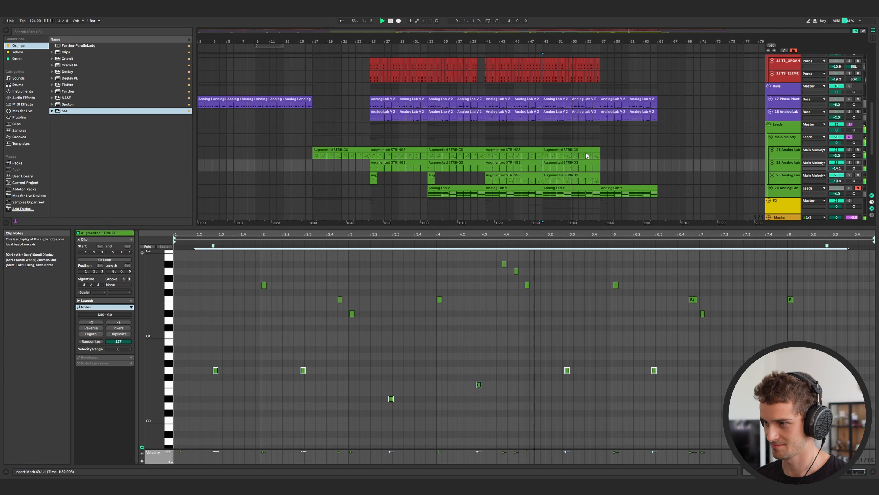
Step: Select and solo the 23 Analog Lab track
{"action": "left_click", "coordinate": [792, 178]}
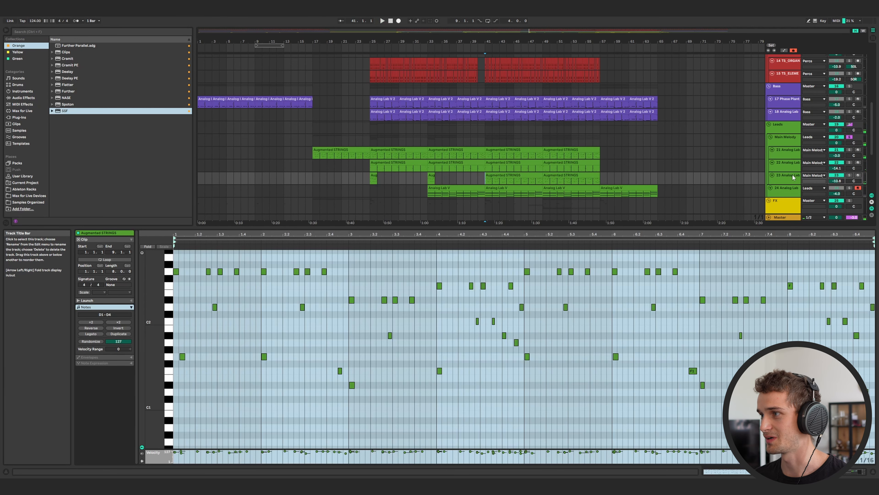
{"action": "left_click", "coordinate": [793, 178]}
{"action": "left_click", "coordinate": [850, 175]}
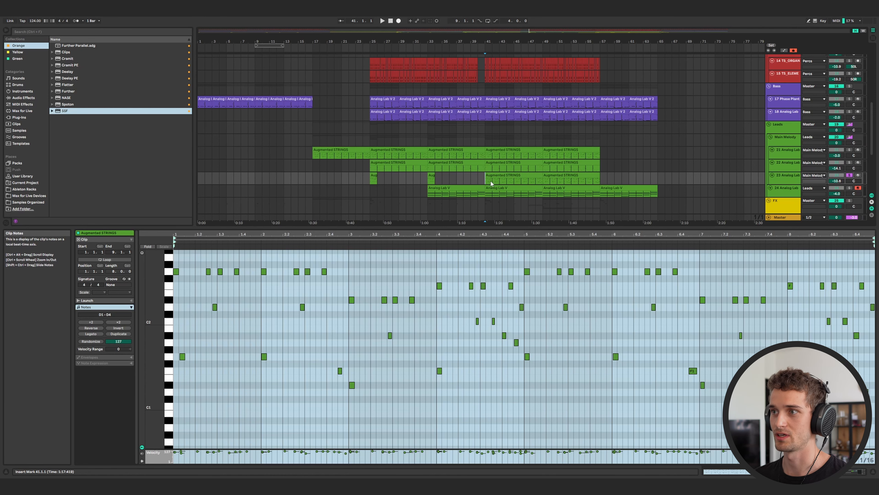
{"action": "left_click", "coordinate": [789, 175]}
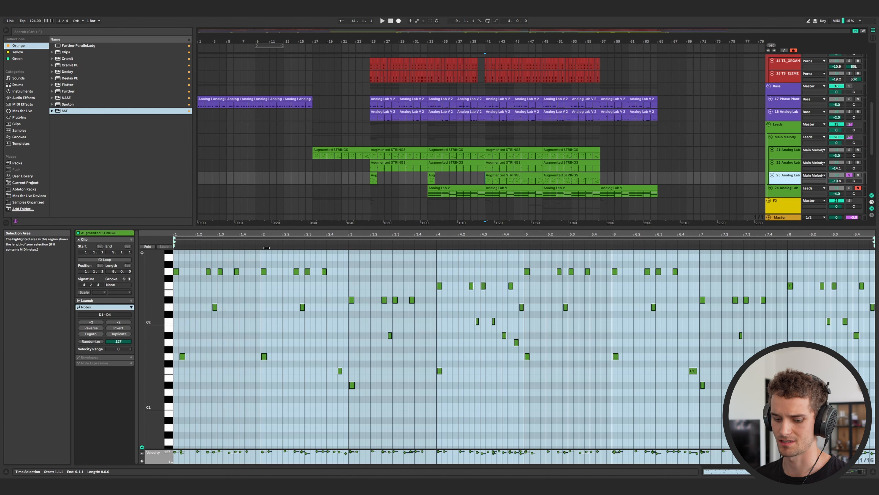
Step: Open the track's Analog Lab V instrument to inspect the 12 String Hammock preset, then close it
{"action": "key", "text": "shift+Tab"}
{"action": "left_click", "coordinate": [93, 401]}
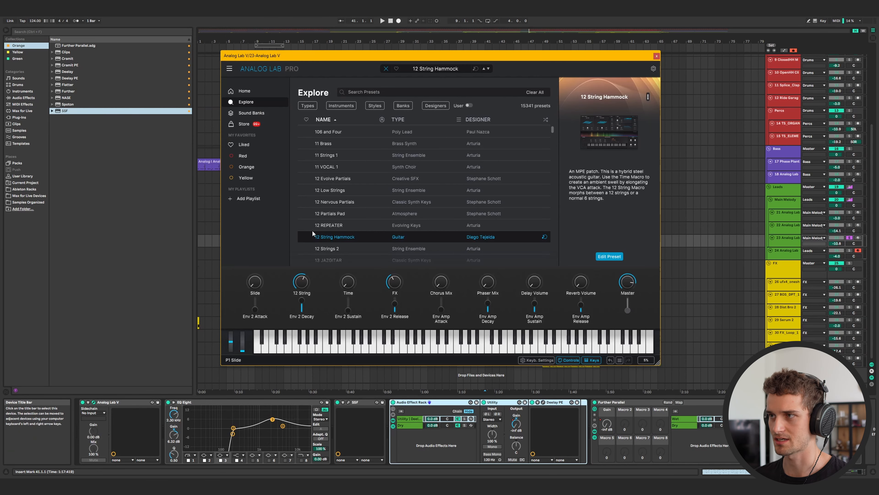
{"action": "left_click", "coordinate": [656, 56]}
Step: Play the arrangement and open the track's SSF plugin window to inspect it, then close it
{"action": "key", "text": "space"}
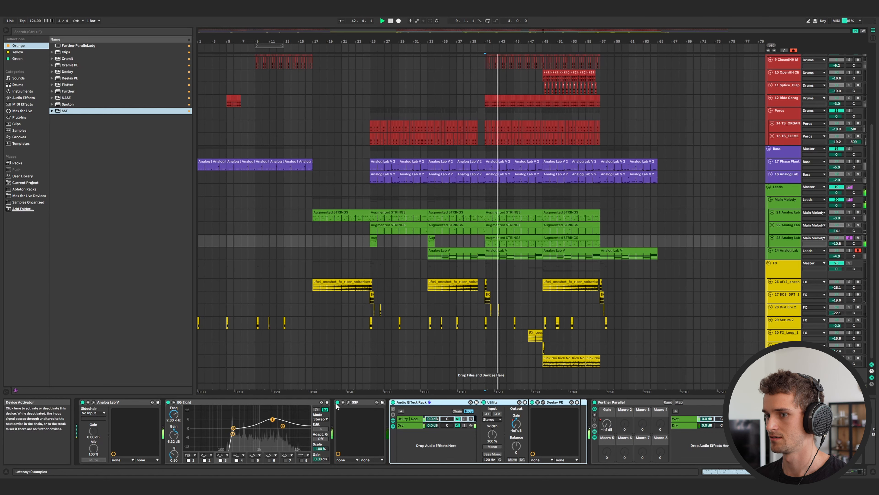
{"action": "left_click", "coordinate": [348, 402]}
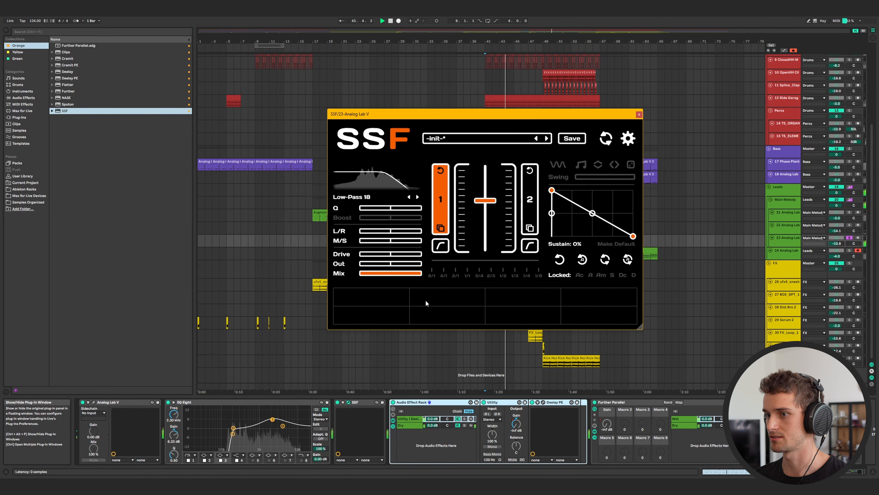
{"action": "left_click_drag", "start_coordinate": [633, 124], "coordinate": [457, 131]}
{"action": "left_click", "coordinate": [462, 132]}
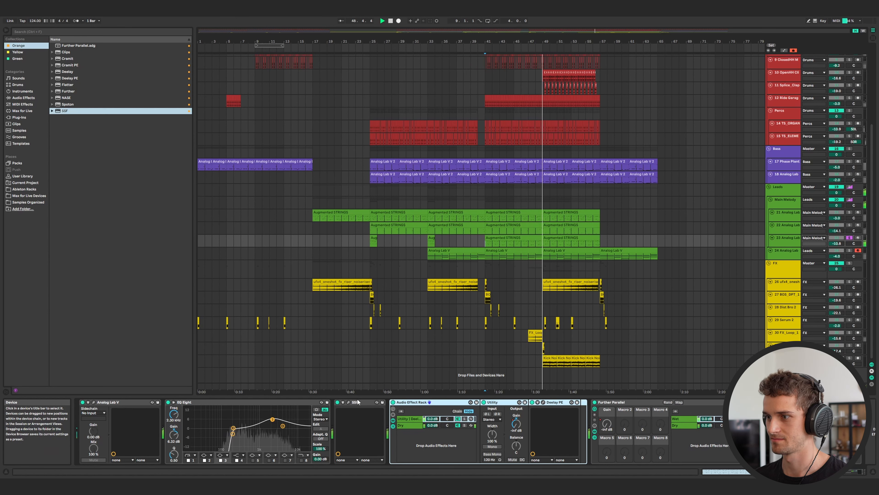
Step: Inspect the Fast Leslie preset in the 24 Analog Lab track's instrument and play from its clip at bar 41
{"action": "left_click", "coordinate": [849, 200]}
{"action": "left_click", "coordinate": [417, 249]}
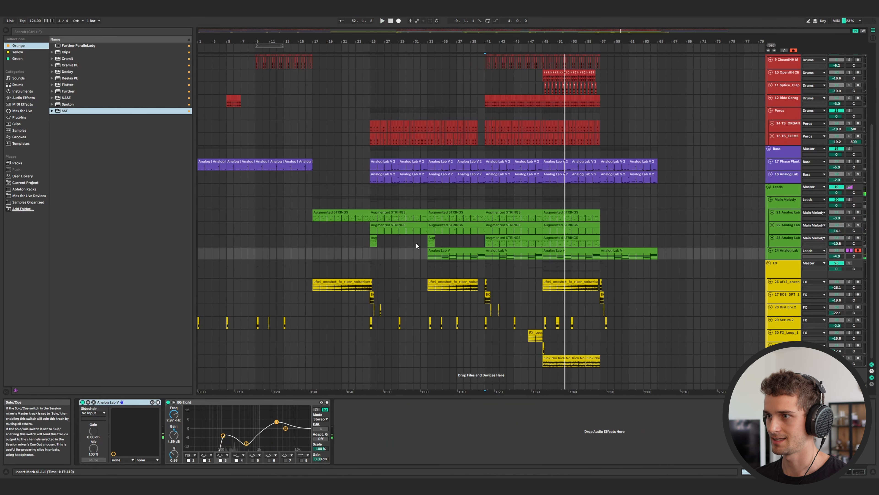
{"action": "left_click", "coordinate": [93, 402]}
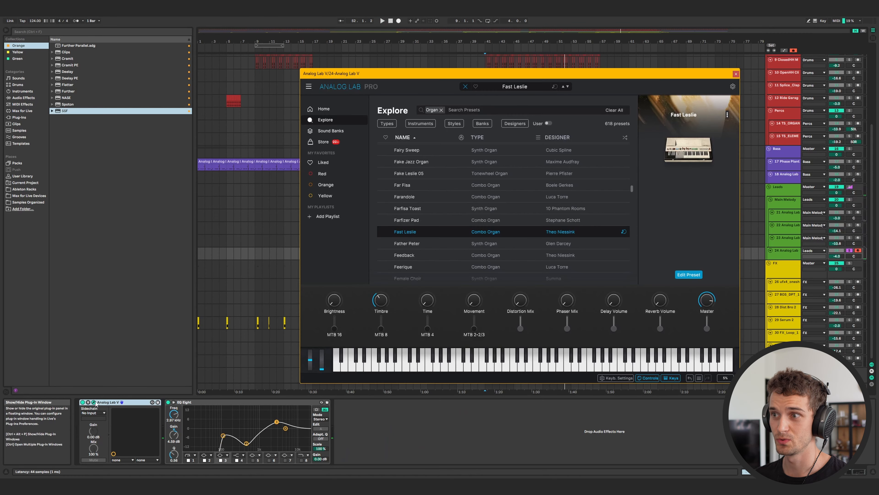
{"action": "left_click", "coordinate": [736, 74]}
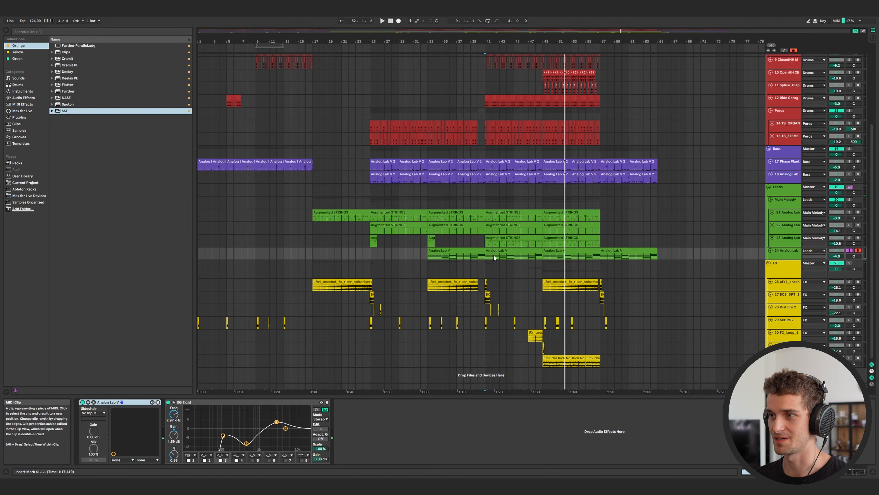
{"action": "left_click", "coordinate": [487, 253]}
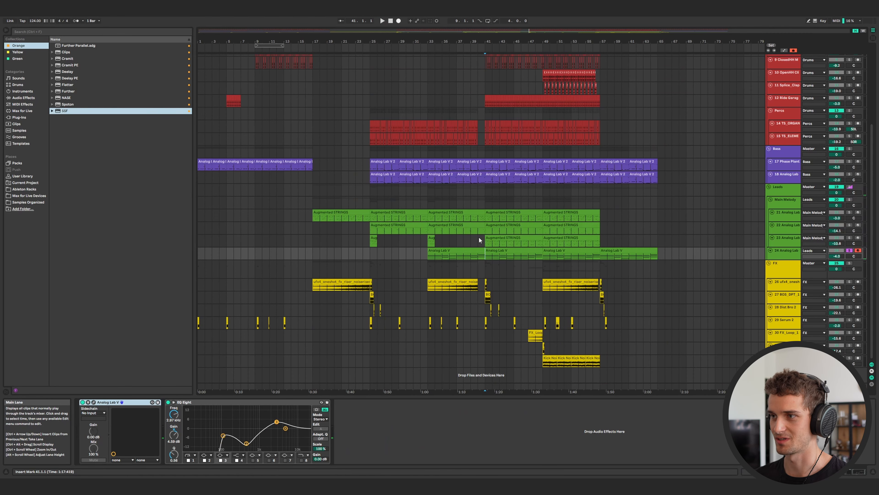
{"action": "key", "text": "space"}
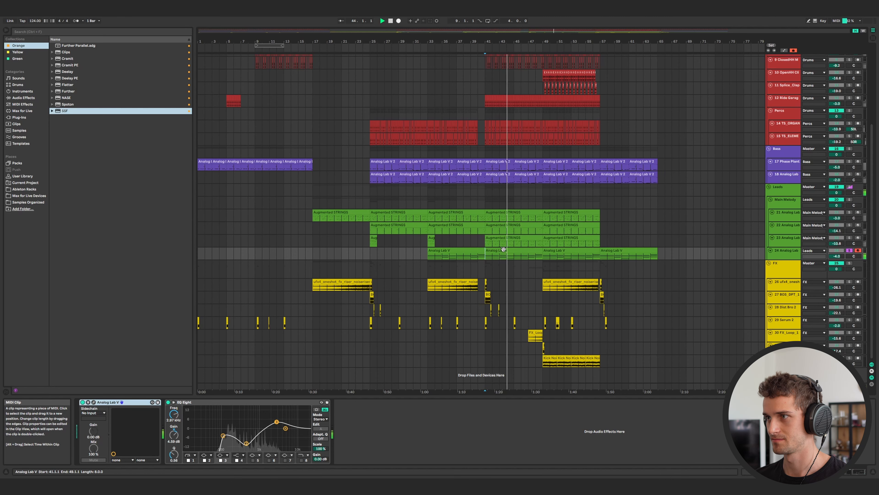
Step: Select the section from bar 41 to 57 across the bass and lead tracks
{"action": "scroll", "coordinate": [507, 259], "scroll_direction": "up", "scroll_amount": 2}
{"action": "left_click_drag", "start_coordinate": [485, 347], "coordinate": [602, 257]}
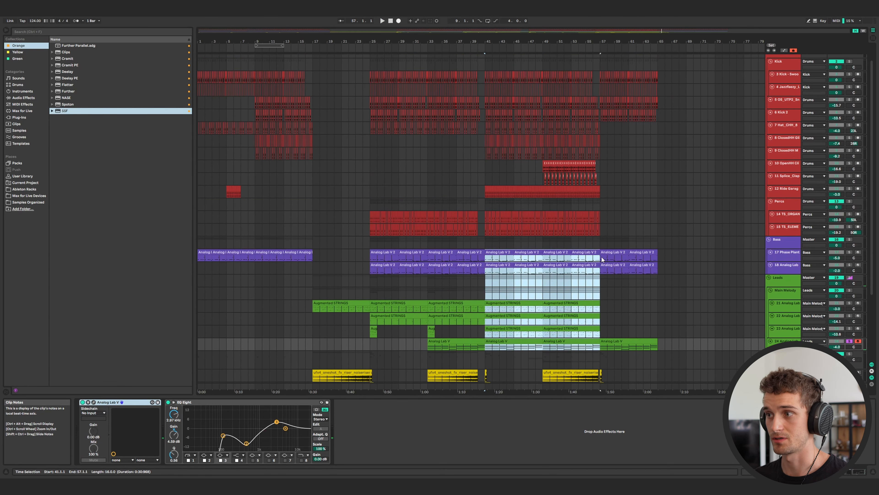
{"action": "scroll", "coordinate": [599, 255], "scroll_direction": "up", "scroll_amount": 2}
Step: Select the clap clip at bar 49, solo the clap and open hi-hat tracks and play
{"action": "left_click", "coordinate": [600, 255]}
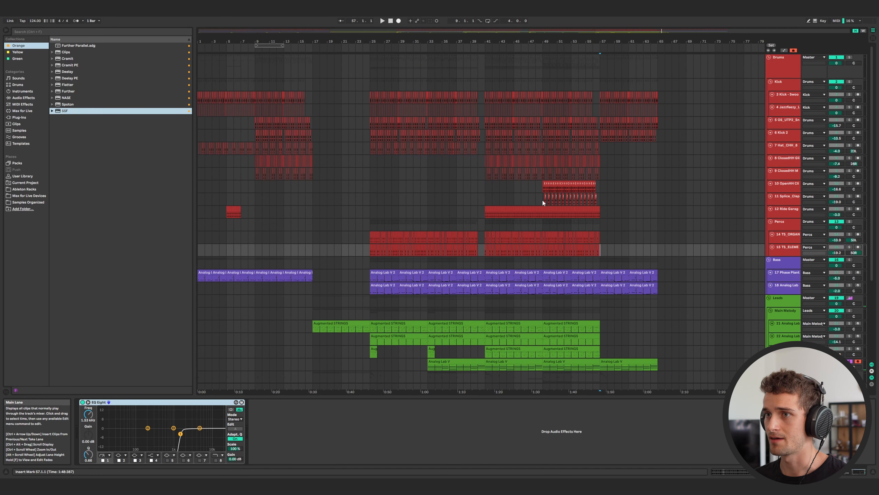
{"action": "left_click", "coordinate": [542, 199]}
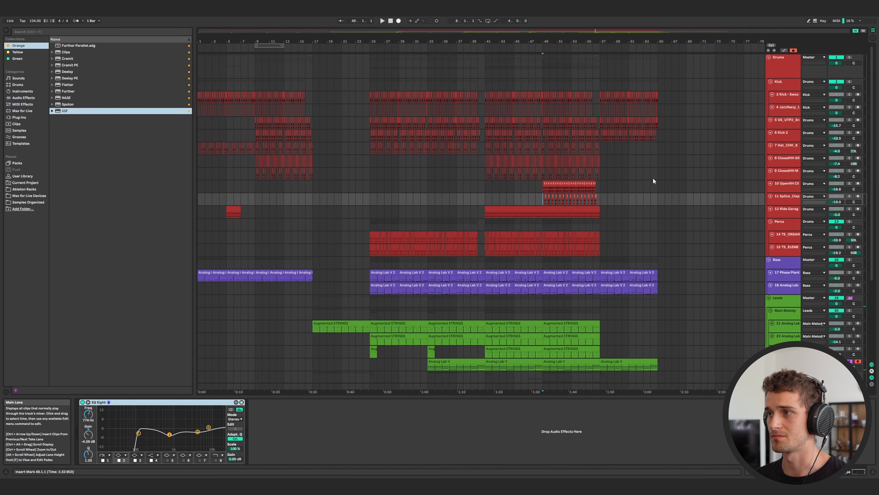
{"action": "left_click", "coordinate": [849, 196]}
{"action": "left_click", "coordinate": [849, 183], "text": "ctrl"}
{"action": "key", "text": "space"}
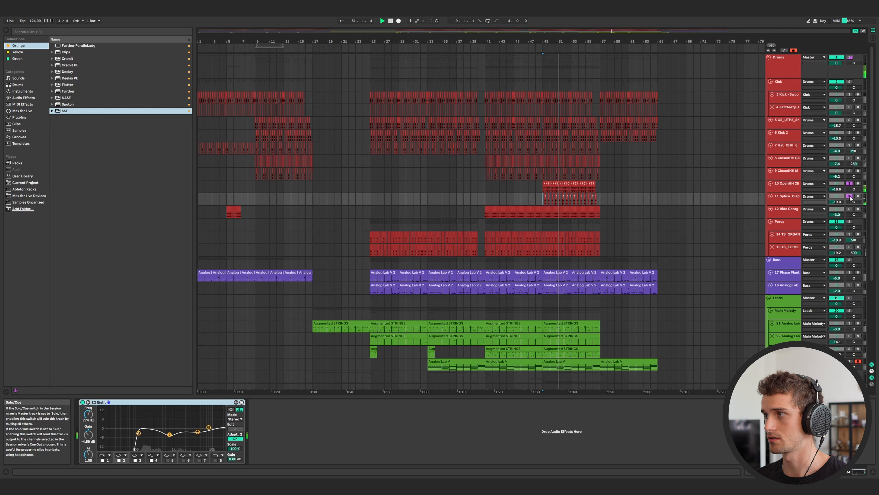
Step: Solo the 15 TS_ELEME percussion track and play it from bar 25
{"action": "left_click", "coordinate": [849, 247]}
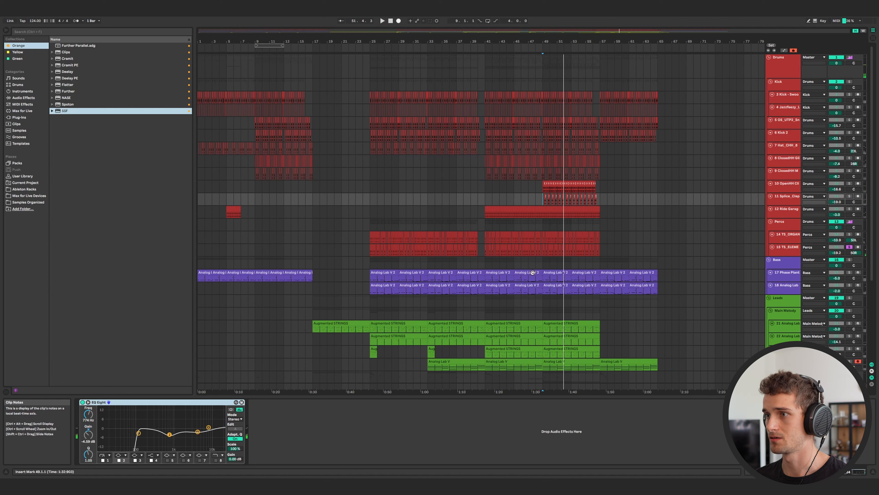
{"action": "left_click", "coordinate": [370, 250]}
{"action": "key", "text": "space"}
{"action": "left_click", "coordinate": [790, 249]}
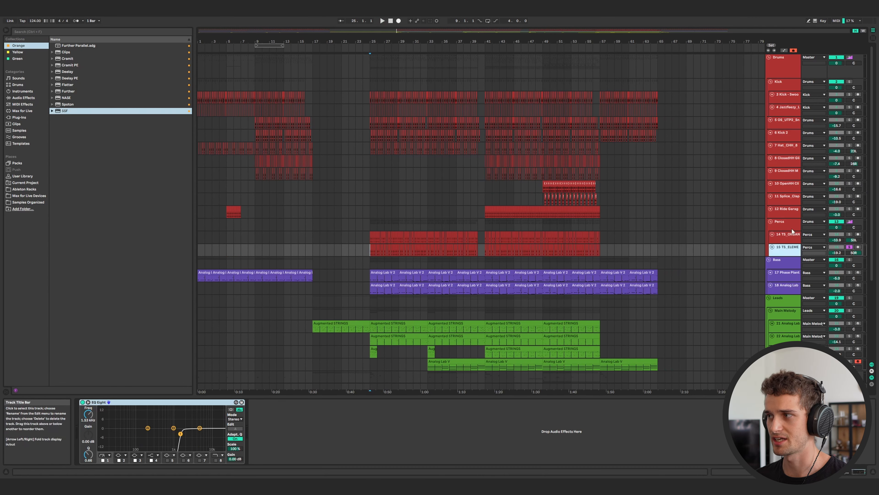
{"action": "key", "text": "space"}
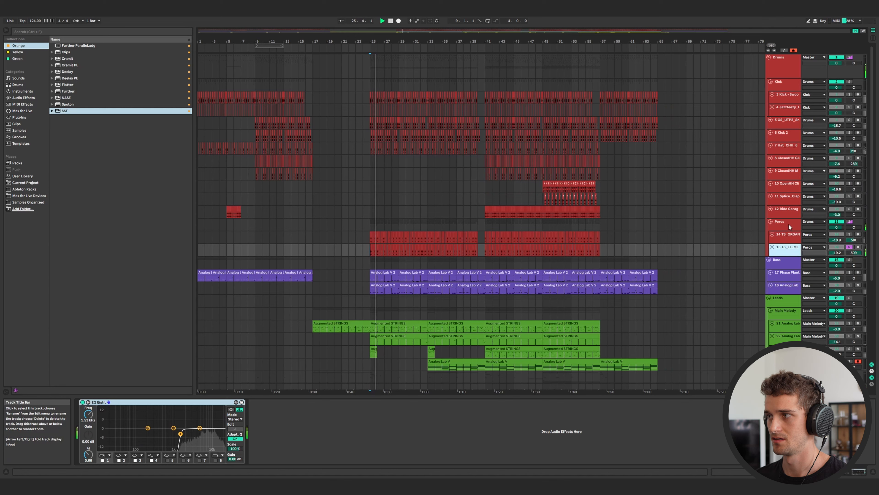
Step: Rename the Perca group track to Tambo
{"action": "left_click", "coordinate": [788, 224]}
{"action": "key", "text": "ctrl+r"}
{"action": "type", "text": "Tam"}
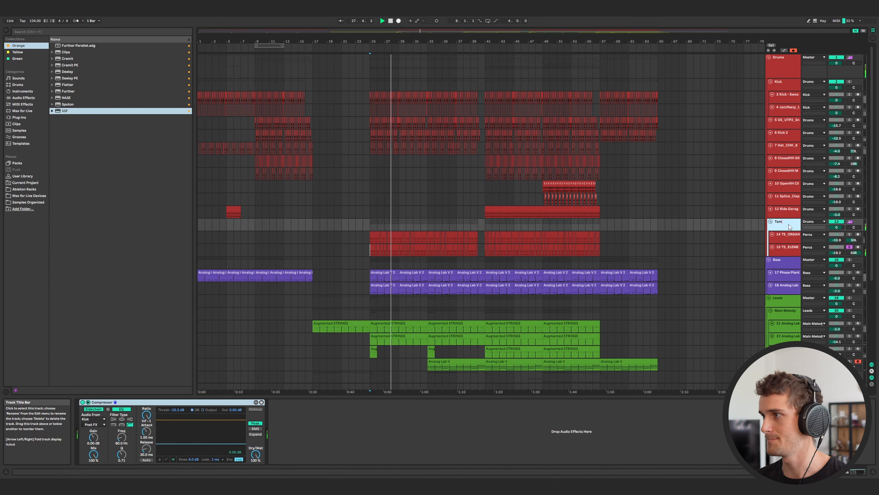
{"action": "type", "text": "bs"}
{"action": "key", "text": "Return"}
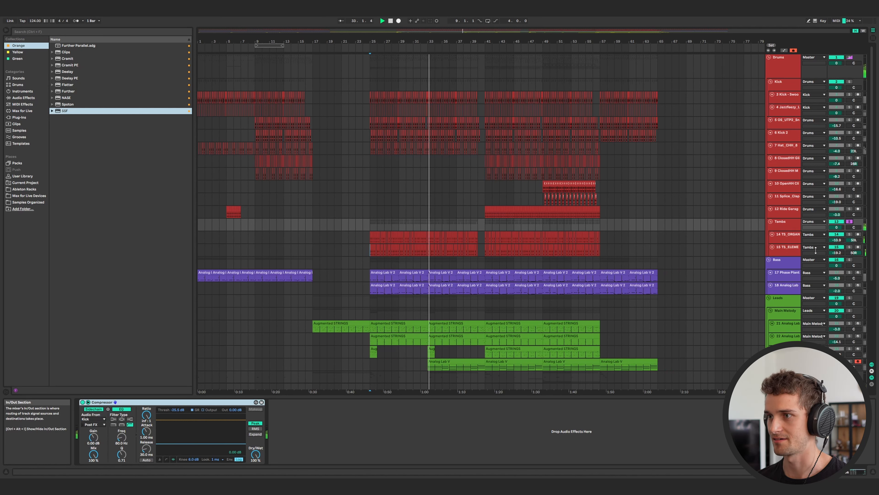
Step: Solo the Tambo group, play the arrangement and select the FX loop clip near bar 45
{"action": "left_click", "coordinate": [850, 222]}
{"action": "key", "text": "space"}
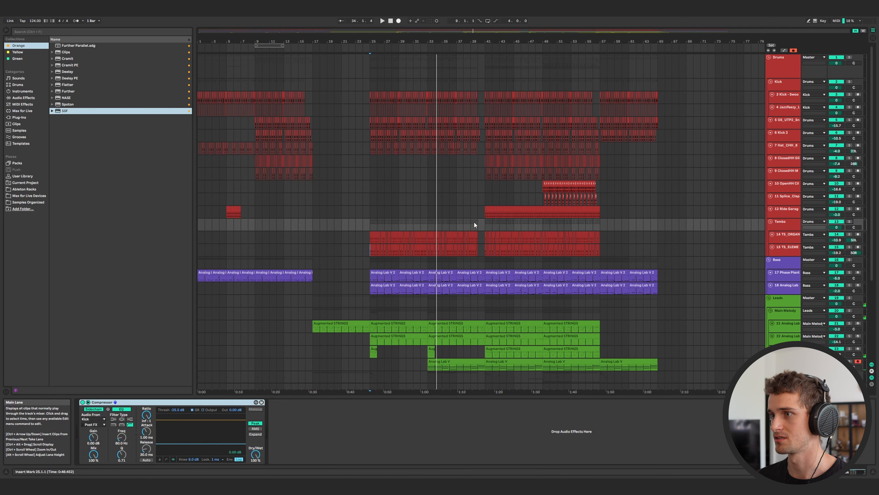
{"action": "scroll", "coordinate": [474, 224], "scroll_direction": "down", "scroll_amount": 5}
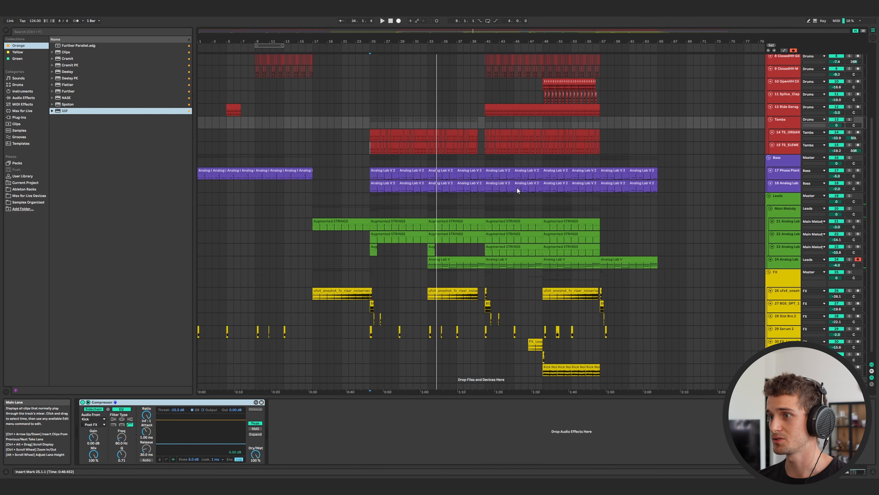
{"action": "left_click", "coordinate": [536, 348]}
{"action": "scroll", "coordinate": [414, 357], "scroll_direction": "up", "scroll_amount": 1}
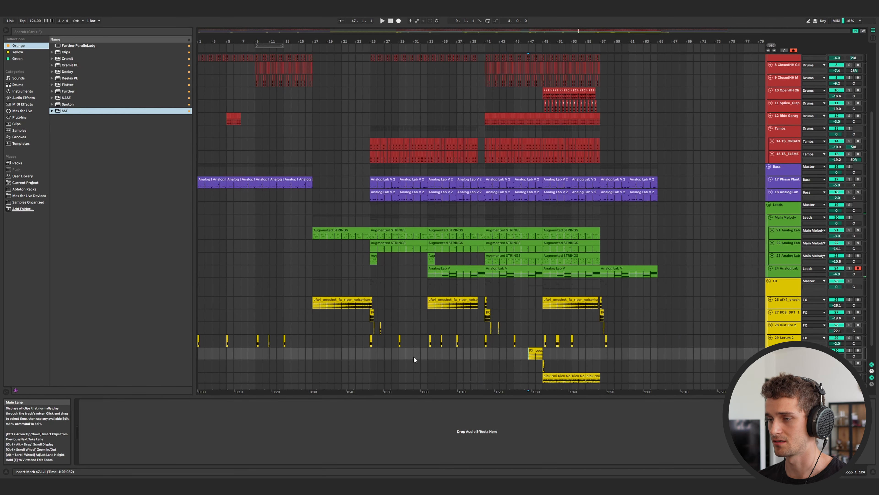
{"action": "scroll", "coordinate": [414, 356], "scroll_direction": "up", "scroll_amount": 2}
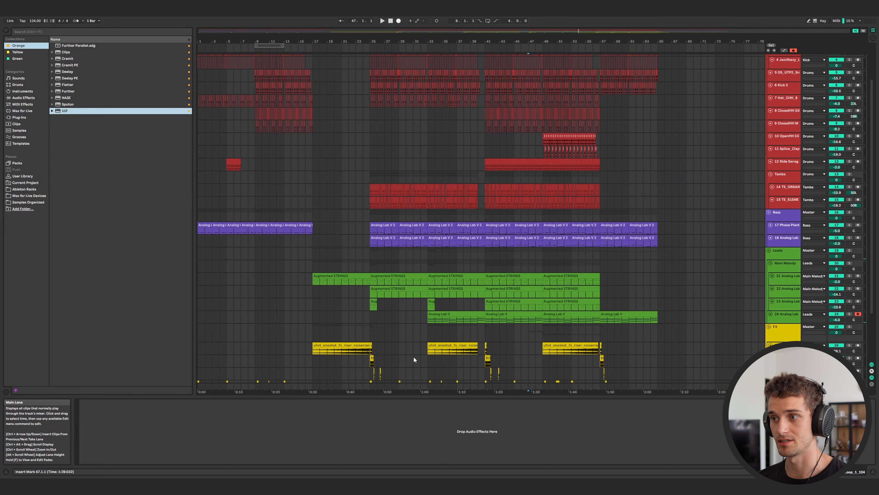
Step: Play the arrangement from the start
{"action": "scroll", "coordinate": [413, 356], "scroll_direction": "down", "scroll_amount": 3}
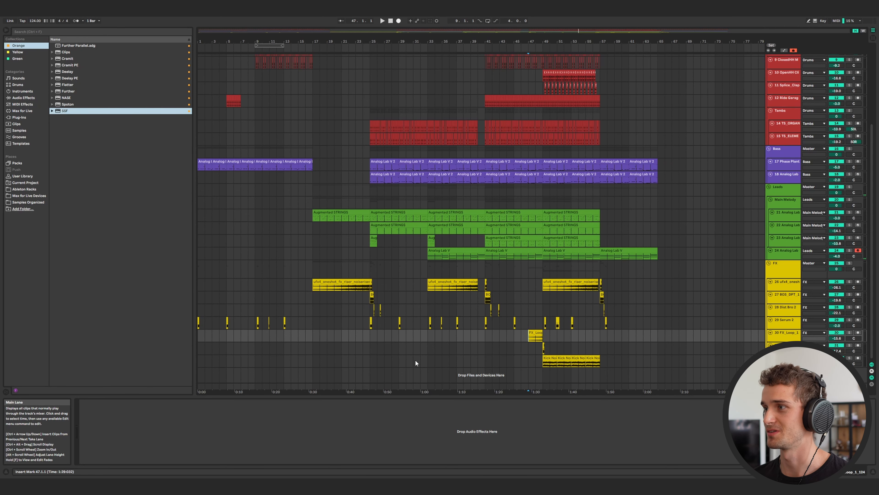
{"action": "scroll", "coordinate": [265, 292], "scroll_direction": "up", "scroll_amount": 1}
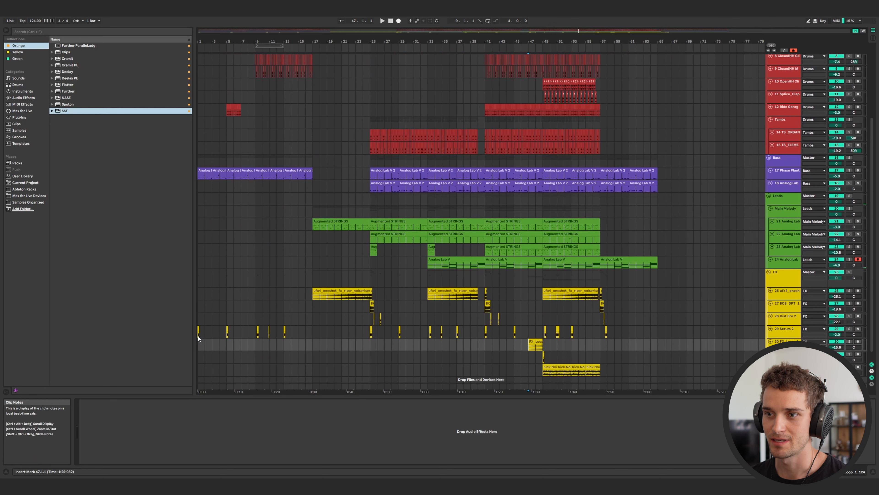
{"action": "left_click", "coordinate": [199, 332]}
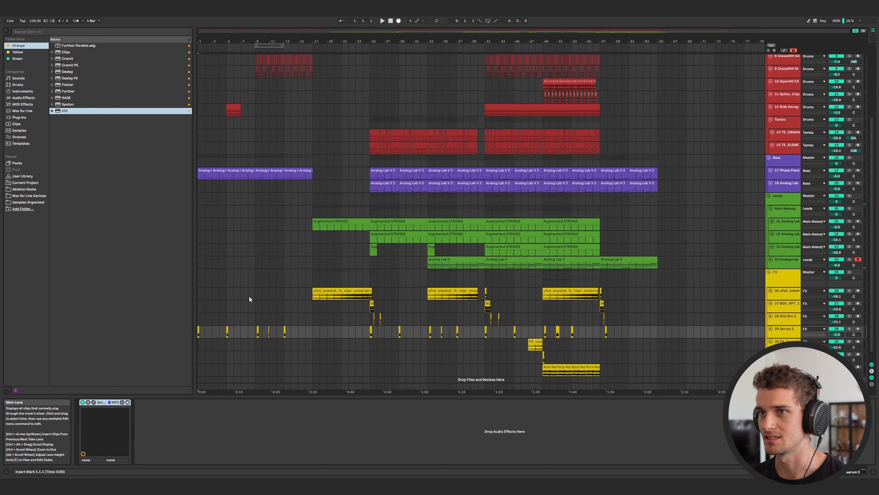
{"action": "key", "text": "space"}
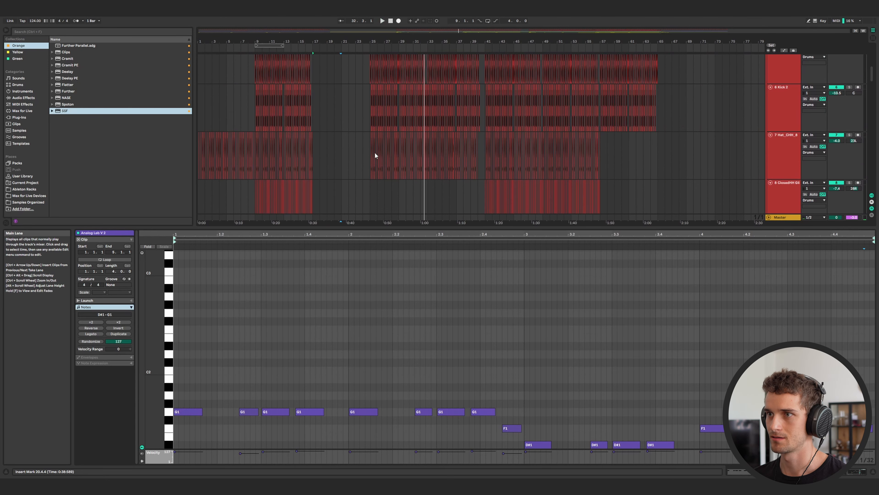
Step: Trim the percussion clip edges between bars 9 and 25 and play the section
{"action": "left_click_drag", "start_coordinate": [370, 151], "coordinate": [408, 149]}
{"action": "left_click_drag", "start_coordinate": [313, 151], "coordinate": [256, 151]}
{"action": "left_click", "coordinate": [308, 152]}
{"action": "key", "text": "space"}
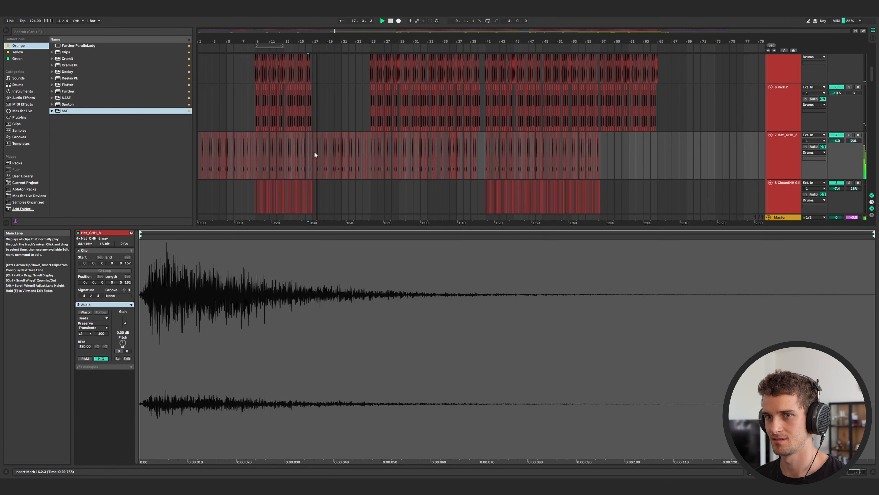
Step: Raise the hi-hat track's SSF Cutoff automation breakpoint near bar 25 and play from bar 17
{"action": "scroll", "coordinate": [314, 152], "scroll_direction": "down", "scroll_amount": 3}
{"action": "scroll", "coordinate": [315, 151], "scroll_direction": "down", "scroll_amount": 5}
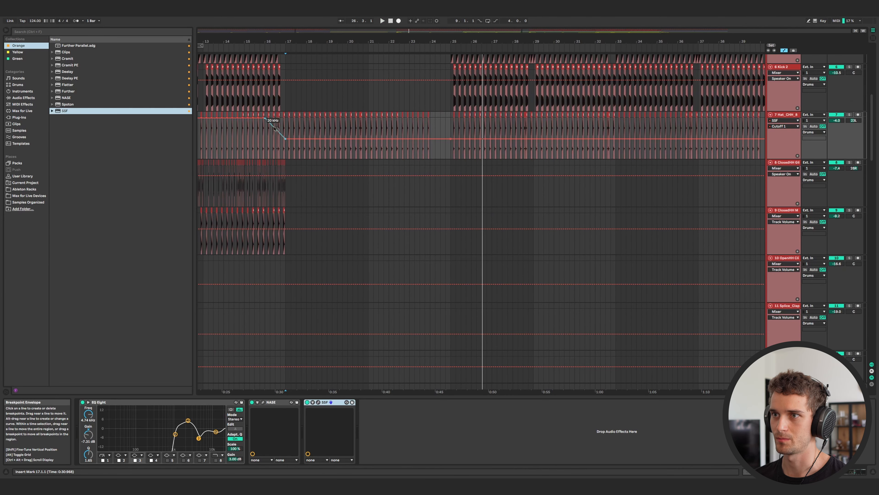
{"action": "left_click_drag", "start_coordinate": [275, 129], "coordinate": [291, 133]}
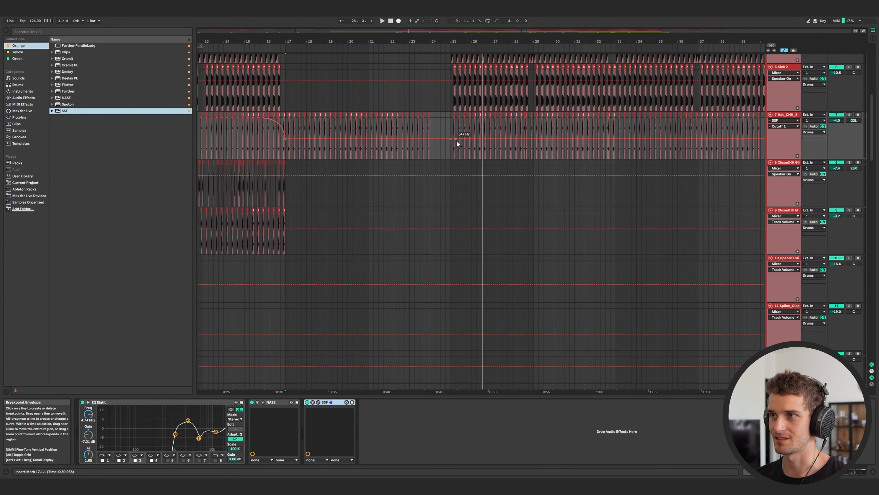
{"action": "left_click_drag", "start_coordinate": [451, 139], "coordinate": [451, 119]}
{"action": "key", "text": "a"}
{"action": "left_click", "coordinate": [283, 139]}
{"action": "key", "text": "space"}
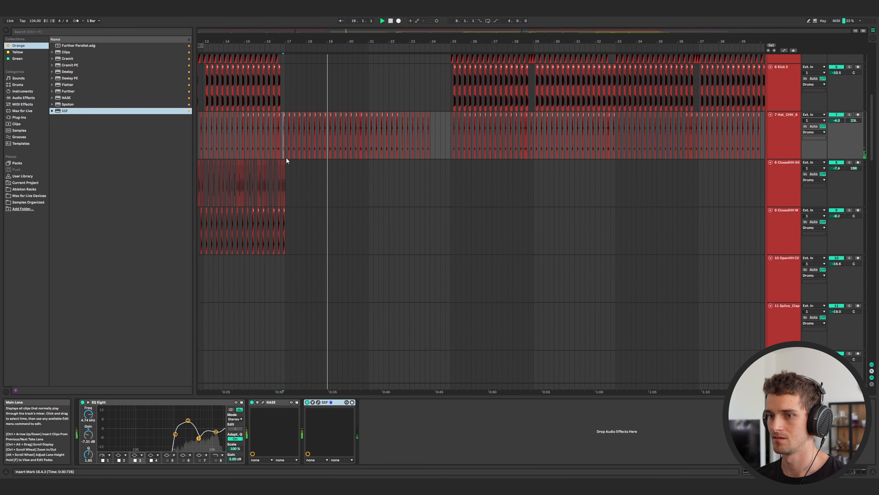
Step: Select the 21 Analog Lab strings track and play its section
{"action": "scroll", "coordinate": [291, 169], "scroll_direction": "down", "scroll_amount": 2}
{"action": "scroll", "coordinate": [289, 173], "scroll_direction": "down", "scroll_amount": 15}
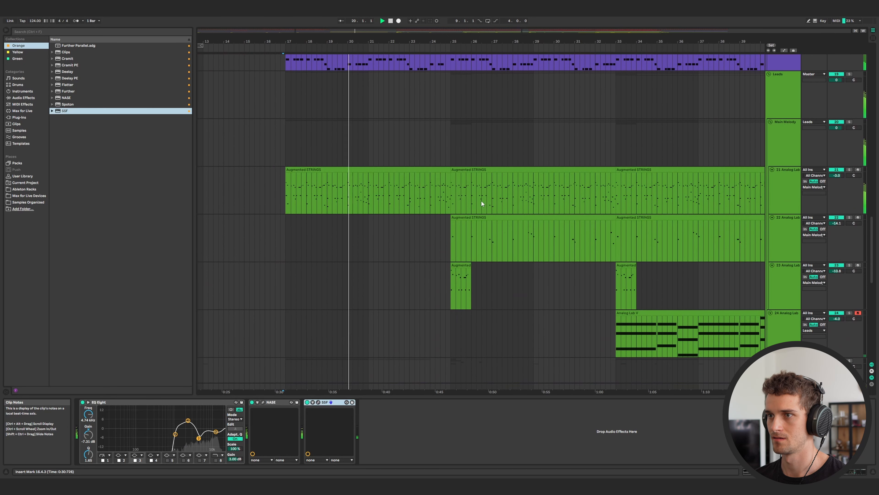
{"action": "left_click", "coordinate": [781, 193]}
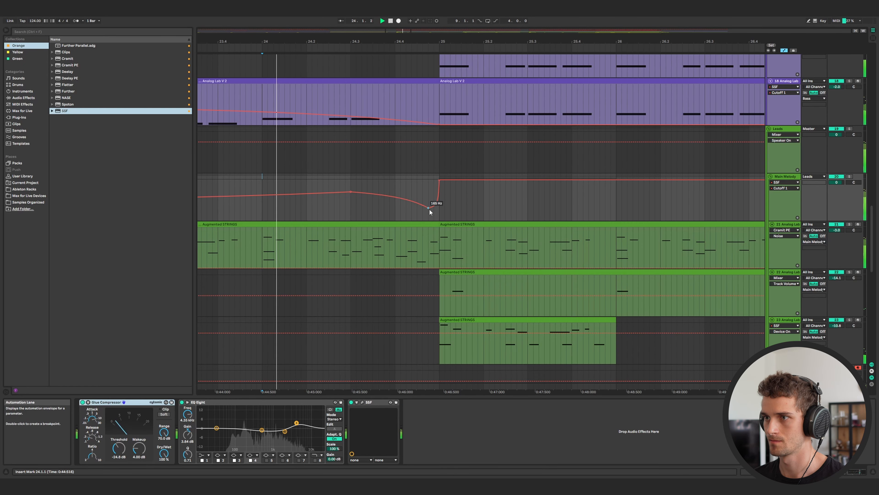
{"action": "left_click_drag", "start_coordinate": [429, 209], "coordinate": [430, 205]}
{"action": "key", "text": "space"}
{"action": "key", "text": "space"}
Step: Insert a new MIDI track and move it into the Leads group above Main Melody
{"action": "left_click_drag", "start_coordinate": [352, 192], "coordinate": [352, 189]}
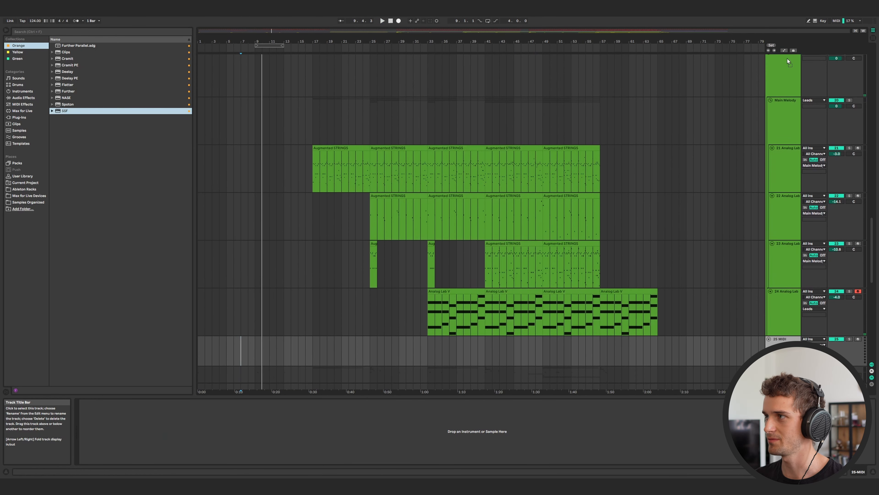
{"action": "left_click_drag", "start_coordinate": [787, 71], "coordinate": [782, 111]}
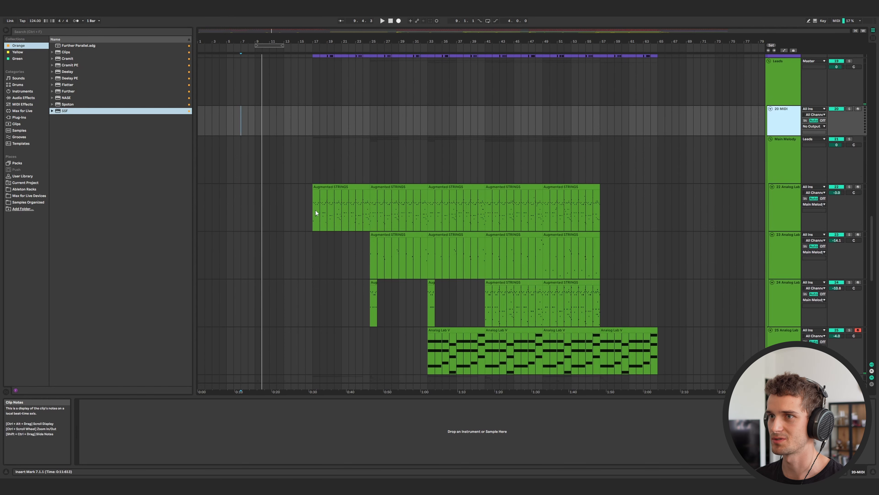
{"action": "scroll", "coordinate": [313, 208], "scroll_direction": "up", "scroll_amount": 1}
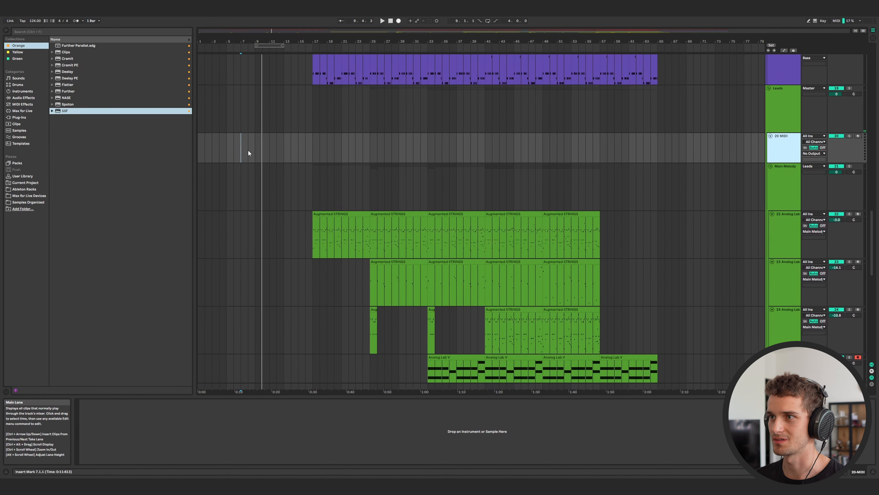
Step: Load Analog Lab V from the Green collection onto the new MIDI track
{"action": "left_click", "coordinate": [36, 203]}
{"action": "left_click", "coordinate": [27, 58]}
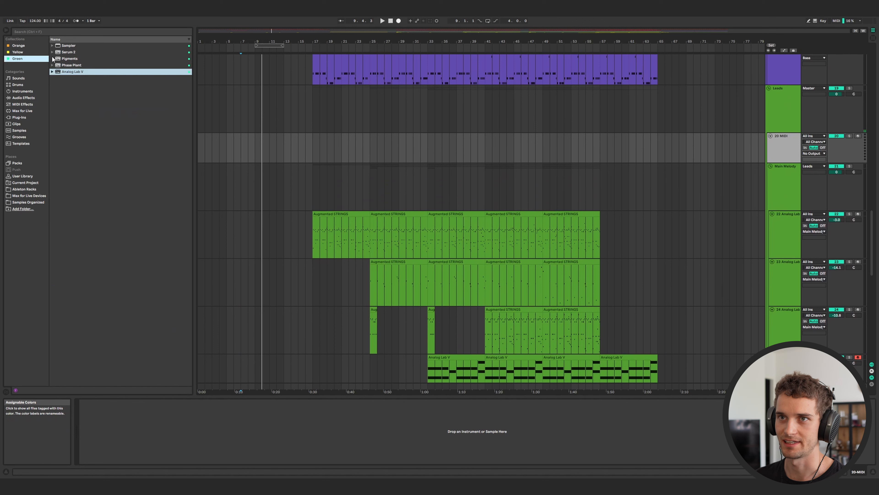
{"action": "left_click", "coordinate": [66, 72]}
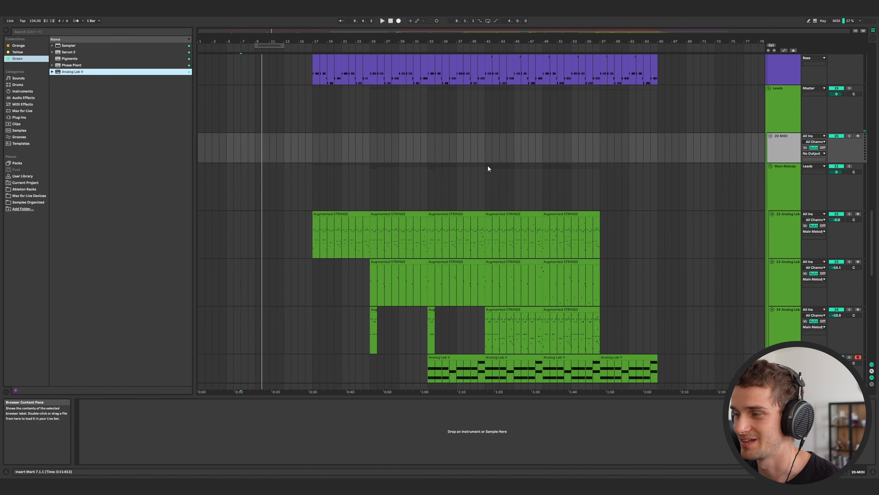
{"action": "key", "text": "Return"}
{"action": "left_click", "coordinate": [762, 169]}
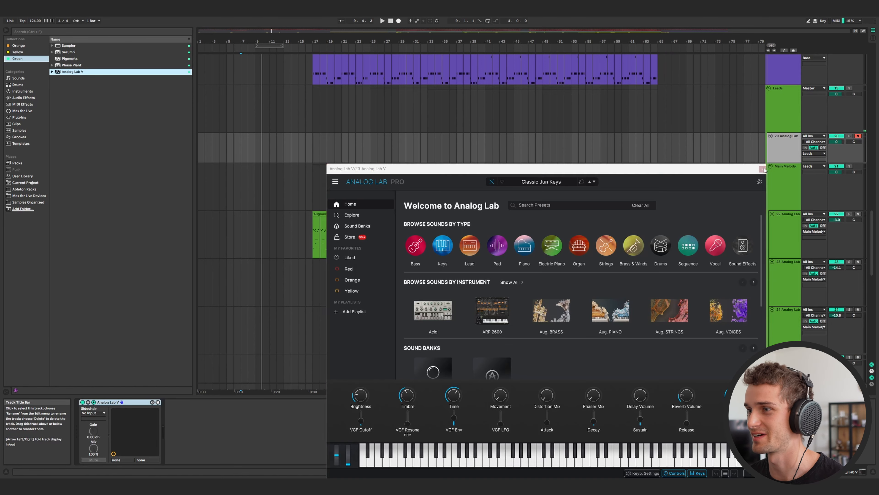
{"action": "scroll", "coordinate": [299, 267], "scroll_direction": "up", "scroll_amount": 6}
{"action": "scroll", "coordinate": [299, 274], "scroll_direction": "up", "scroll_amount": 7}
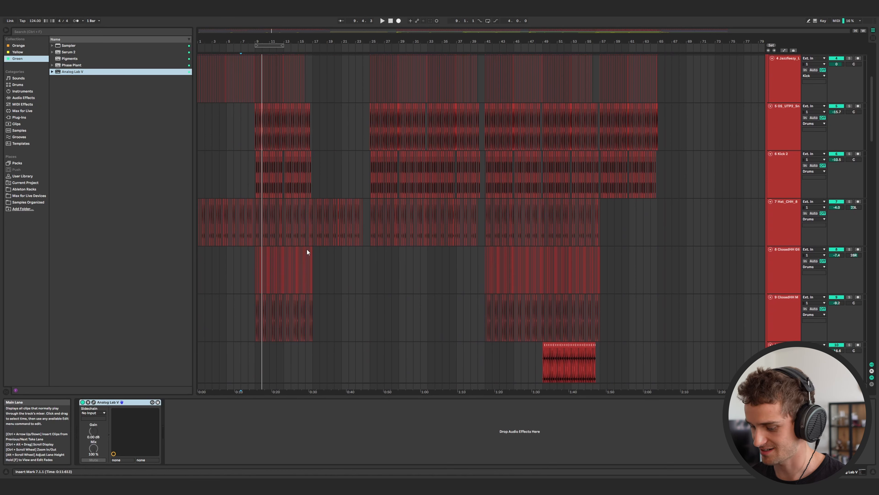
{"action": "key", "text": "h"}
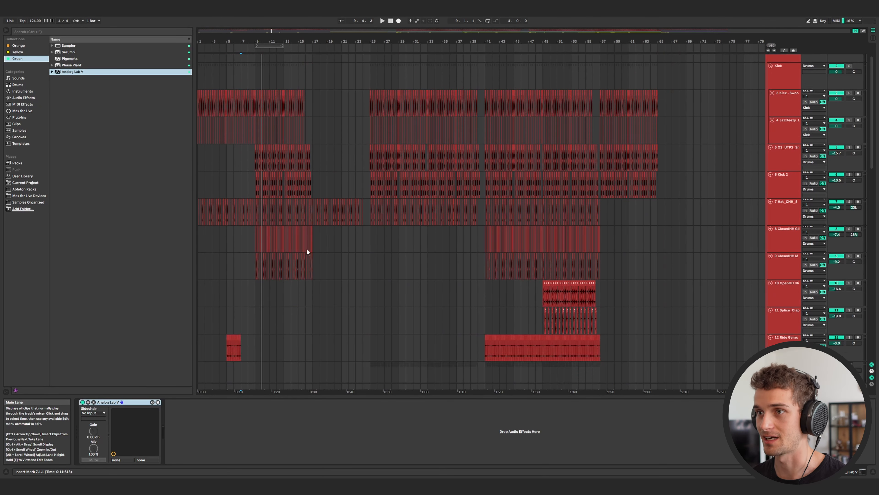
{"action": "left_click", "coordinate": [786, 96]}
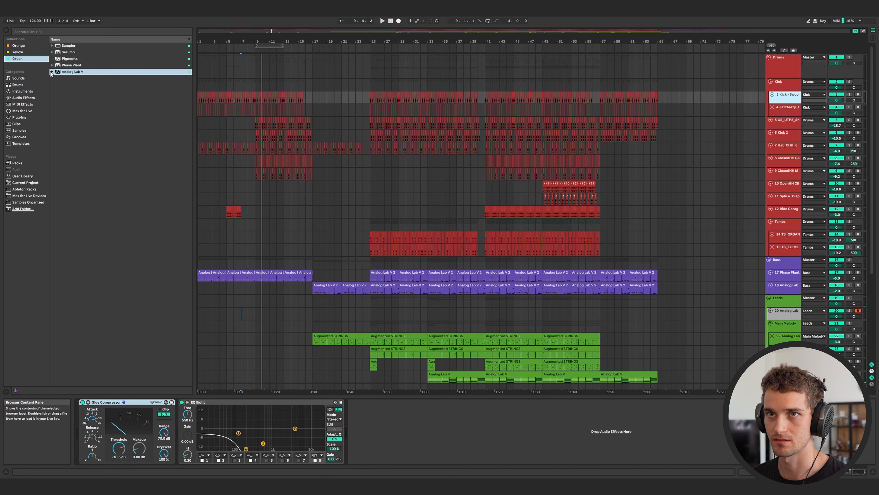
{"action": "left_click", "coordinate": [23, 52]}
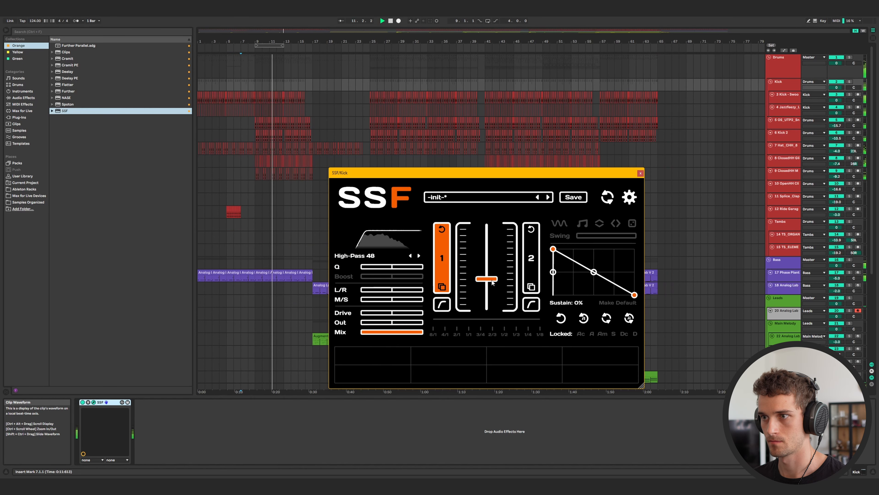
Step: Browse Analog Lab's Pad presets and load Absolute Kelvin on the new track
{"action": "left_click_drag", "start_coordinate": [492, 279], "coordinate": [489, 294]}
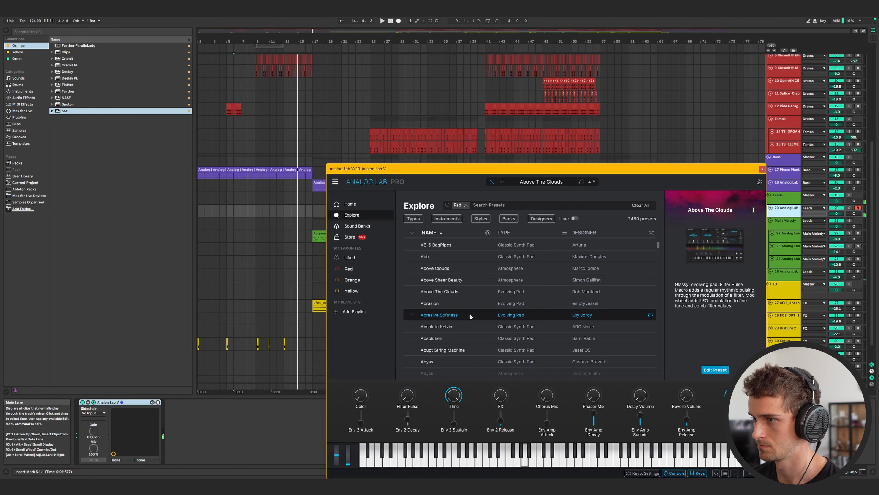
{"action": "left_click", "coordinate": [470, 308]}
{"action": "scroll", "coordinate": [470, 308], "scroll_direction": "down", "scroll_amount": 1}
{"action": "left_click", "coordinate": [470, 310]}
{"action": "scroll", "coordinate": [470, 309], "scroll_direction": "down", "scroll_amount": 1}
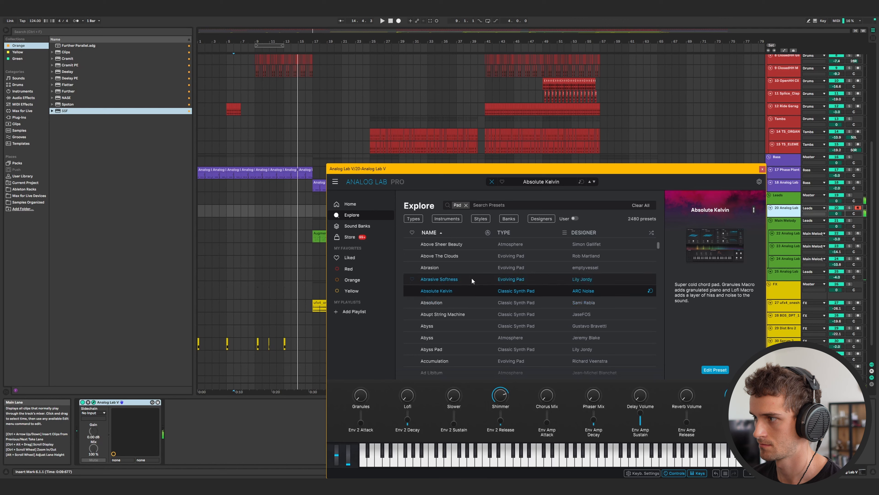
Step: Play from the start and adjust the 20 Analog Lab track's volume
{"action": "left_click", "coordinate": [198, 211]}
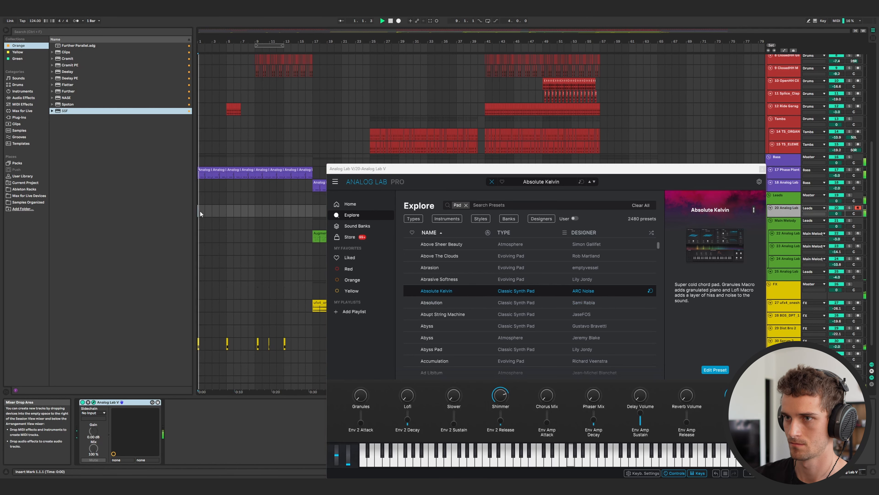
{"action": "key", "text": "space"}
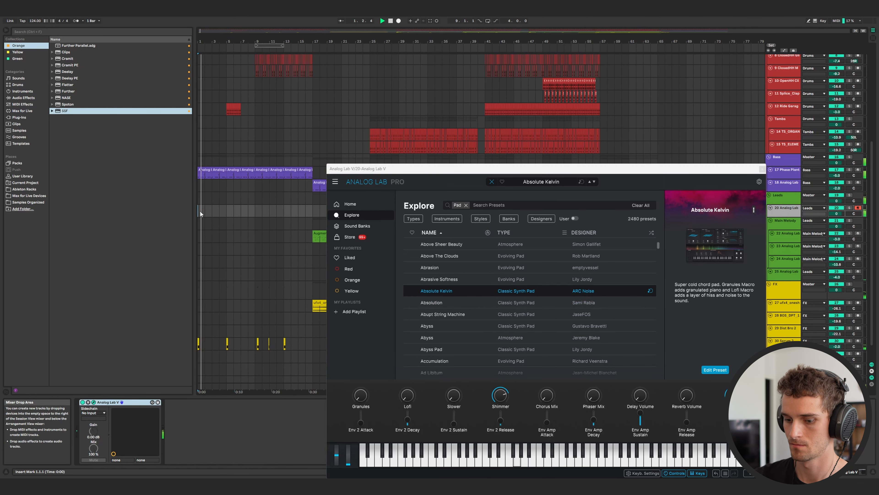
{"action": "left_click_drag", "start_coordinate": [836, 213], "coordinate": [838, 215]}
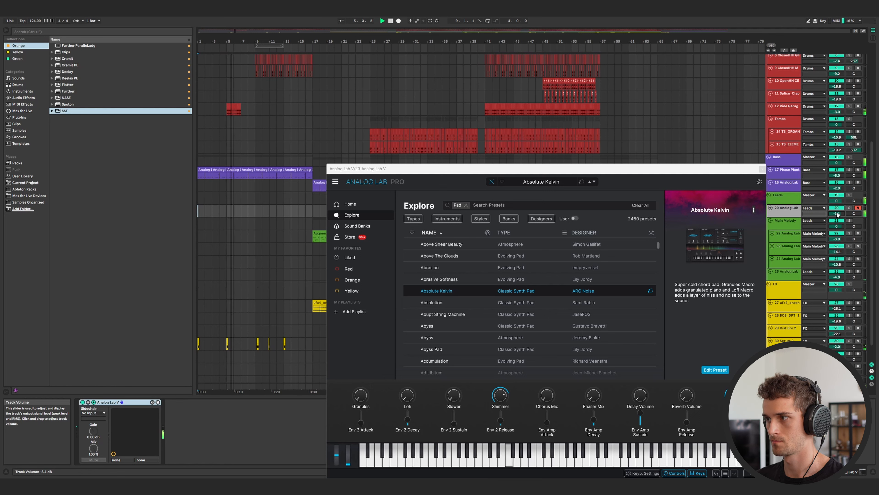
{"action": "left_click_drag", "start_coordinate": [838, 215], "coordinate": [838, 215]}
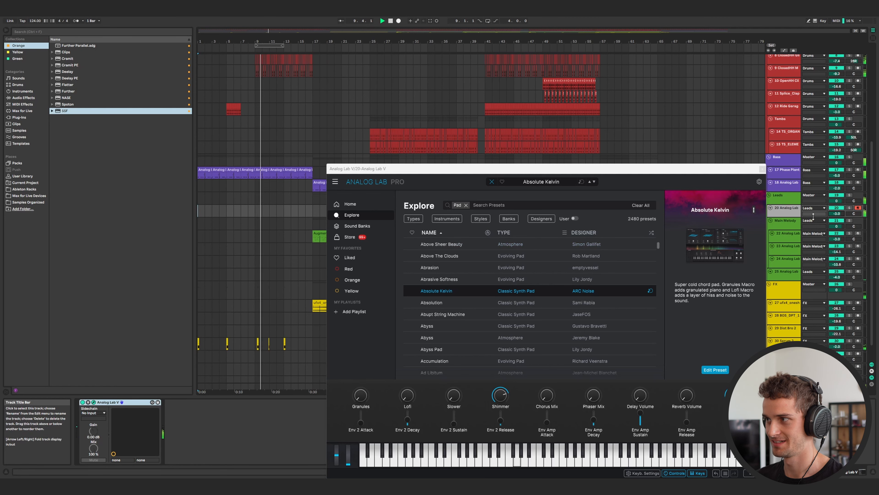
{"action": "left_click_drag", "start_coordinate": [836, 217], "coordinate": [836, 219]}
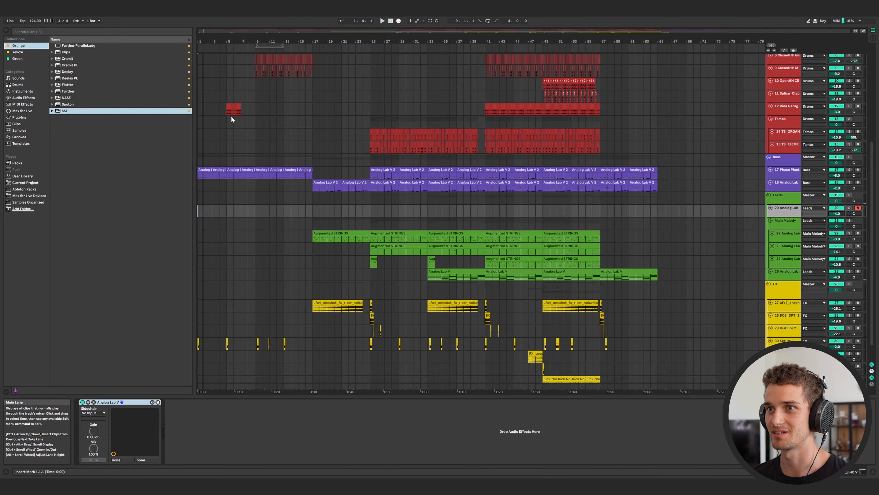
Step: Add the Further reverb effect to the 12 Ride GarageX track
{"action": "left_click", "coordinate": [783, 110]}
{"action": "left_click", "coordinate": [72, 92]}
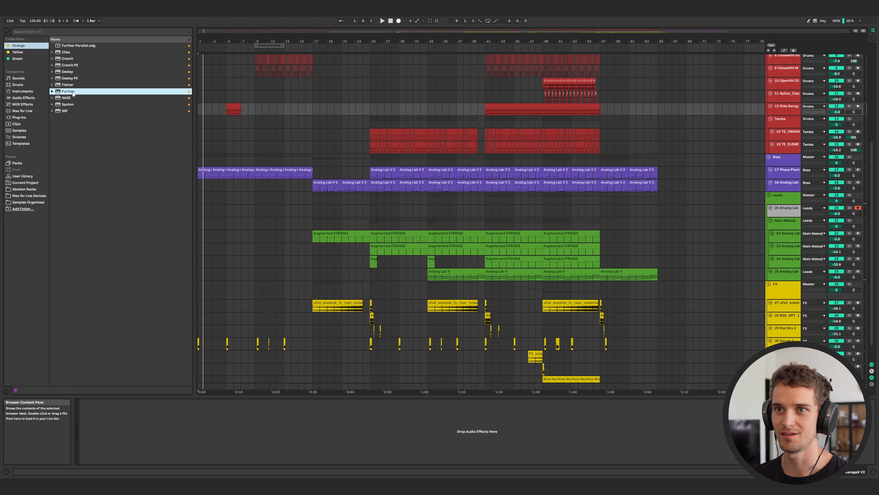
{"action": "left_click_drag", "start_coordinate": [240, 110], "coordinate": [242, 111]}
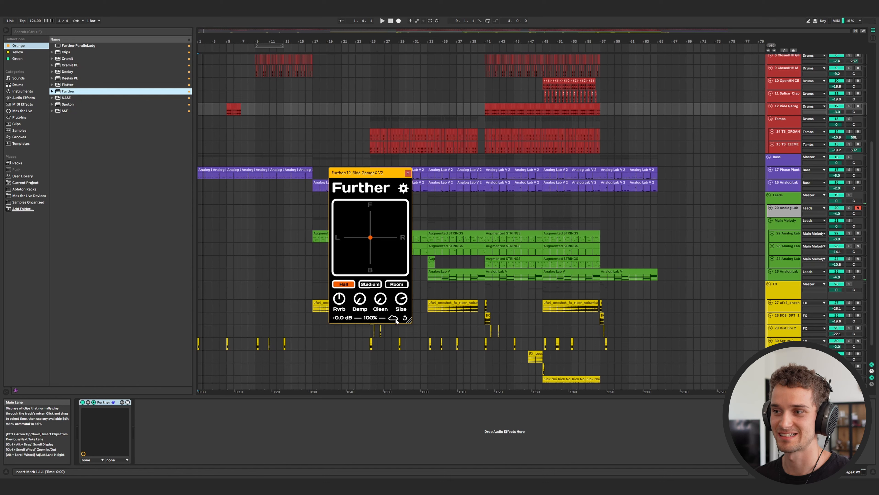
Step: Enlarge and reposition the Further plugin window, then close it
{"action": "mouse_move", "coordinate": [408, 320]}
{"action": "left_mouse_down"}
{"action": "mouse_move", "coordinate": [434, 361]}
{"action": "mouse_move", "coordinate": [403, 308]}
{"action": "mouse_move", "coordinate": [407, 315]}
{"action": "left_mouse_up"}
{"action": "left_click_drag", "start_coordinate": [367, 172], "coordinate": [334, 165]}
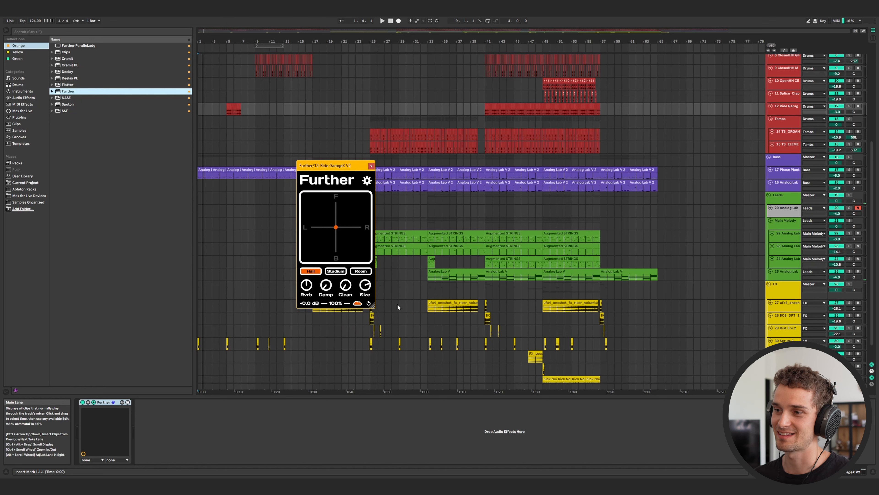
{"action": "left_click_drag", "start_coordinate": [373, 307], "coordinate": [413, 350]}
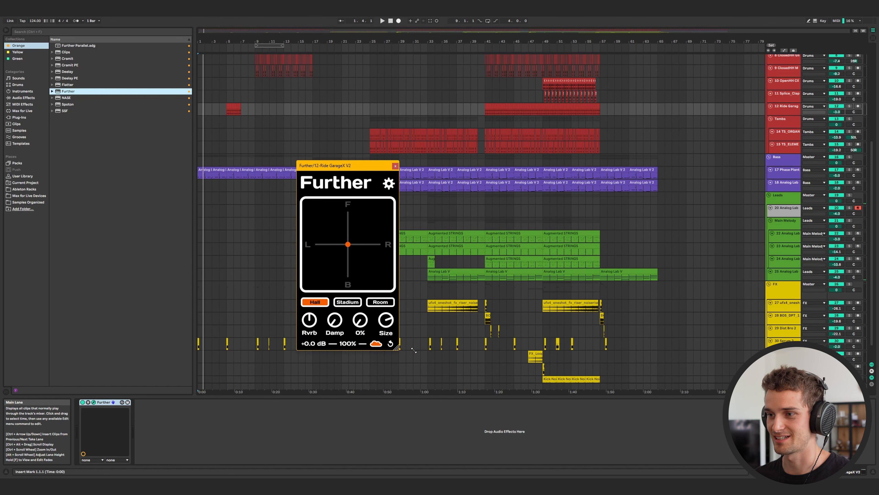
{"action": "left_click_drag", "start_coordinate": [311, 169], "coordinate": [340, 154]}
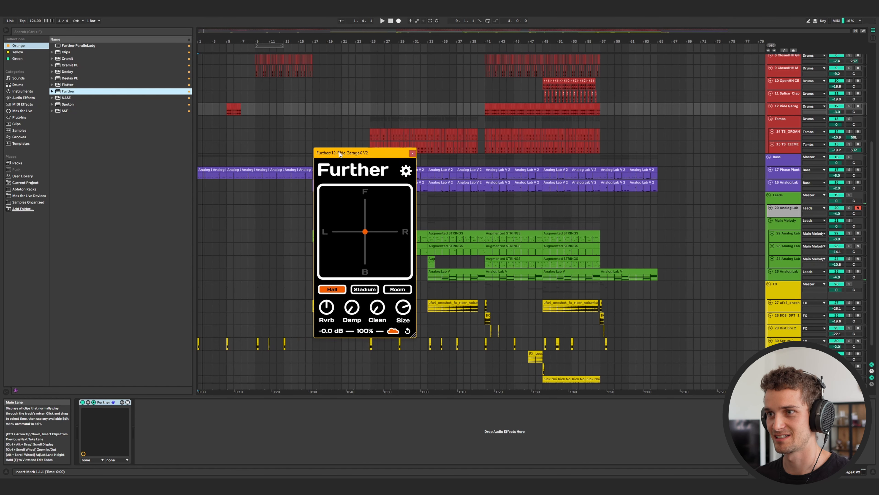
{"action": "left_click", "coordinate": [413, 154]}
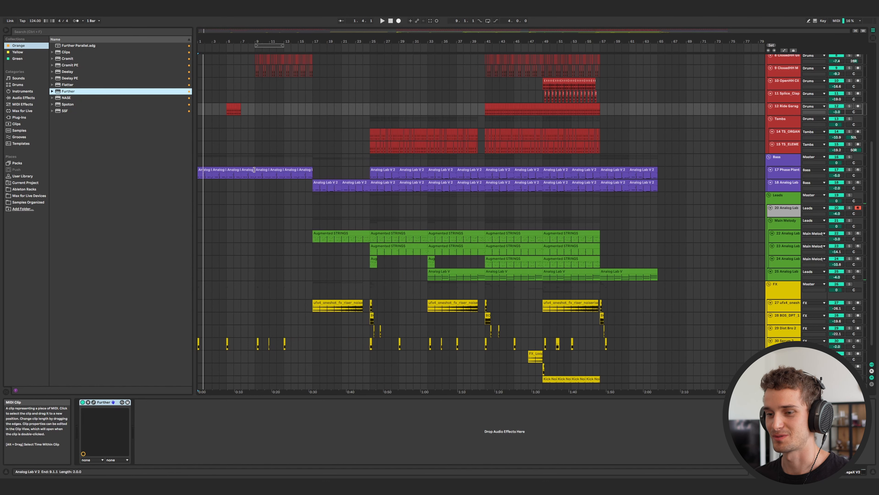
Step: Record a MIDI part on the 20 Analog Lab track and copy its first clip
{"action": "left_click", "coordinate": [398, 21]}
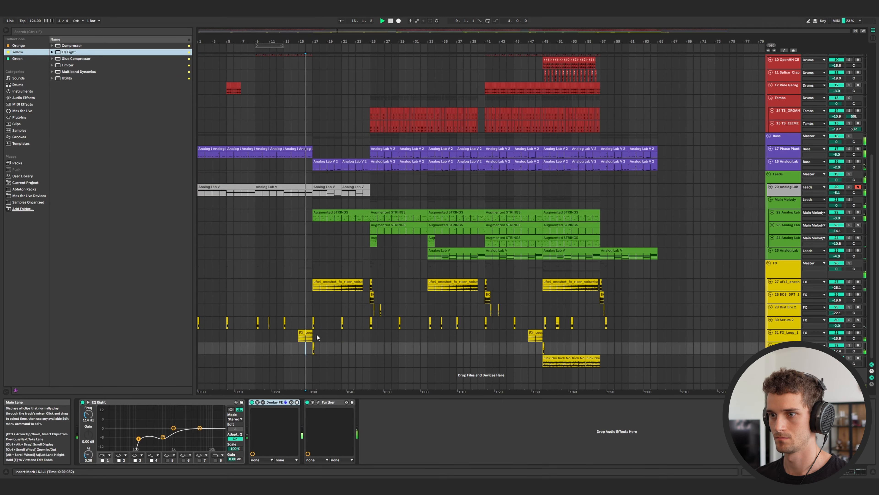
{"action": "scroll", "coordinate": [289, 332], "scroll_direction": "up", "scroll_amount": 3}
{"action": "left_click", "coordinate": [290, 333]}
{"action": "key", "text": "ctrl+d"}
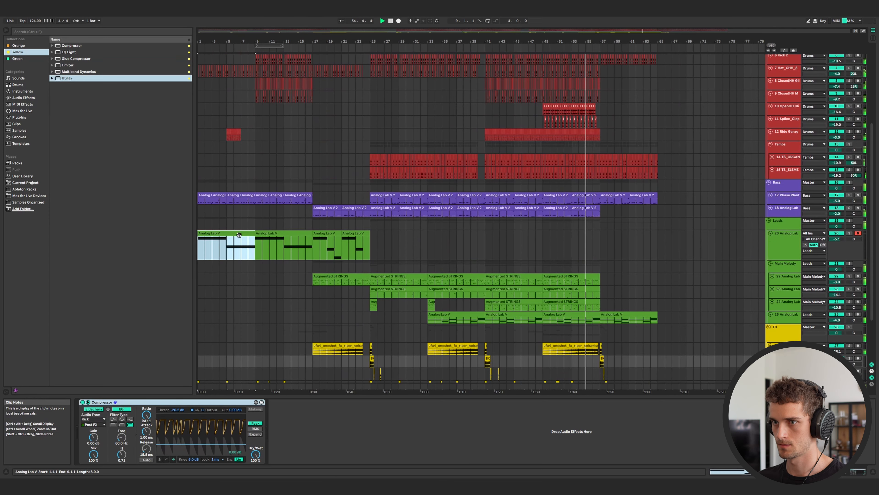
Step: Paste the copied clip onto the 20 Analog Lab track near bar 57
{"action": "left_click", "coordinate": [605, 250]}
{"action": "key", "text": "ctrl+v"}
{"action": "left_click_drag", "start_coordinate": [637, 243], "coordinate": [645, 241]}
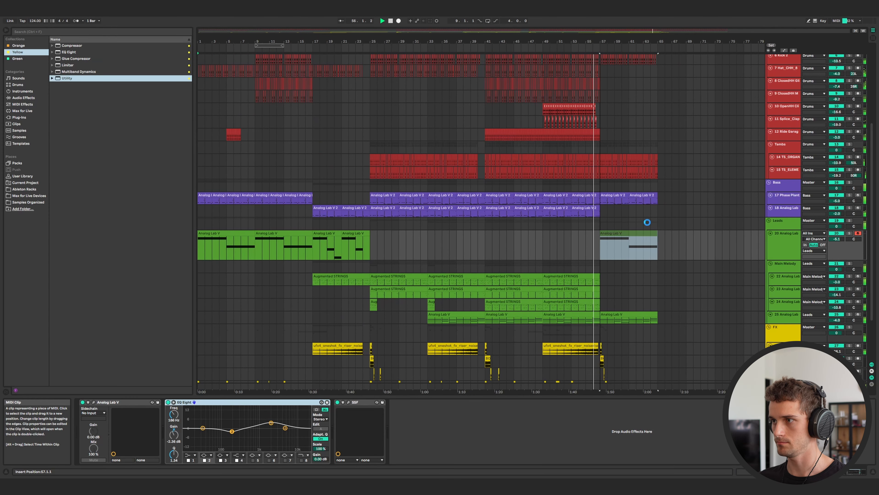
Step: Delete the clip sections after bar 57 on the 20 Analog Lab and 25 Analog Lab tracks
{"action": "left_click", "coordinate": [613, 196]}
{"action": "left_click", "coordinate": [638, 196], "text": "shift"}
{"action": "key", "text": "Delete"}
{"action": "left_click", "coordinate": [636, 314]}
{"action": "key", "text": "Delete"}
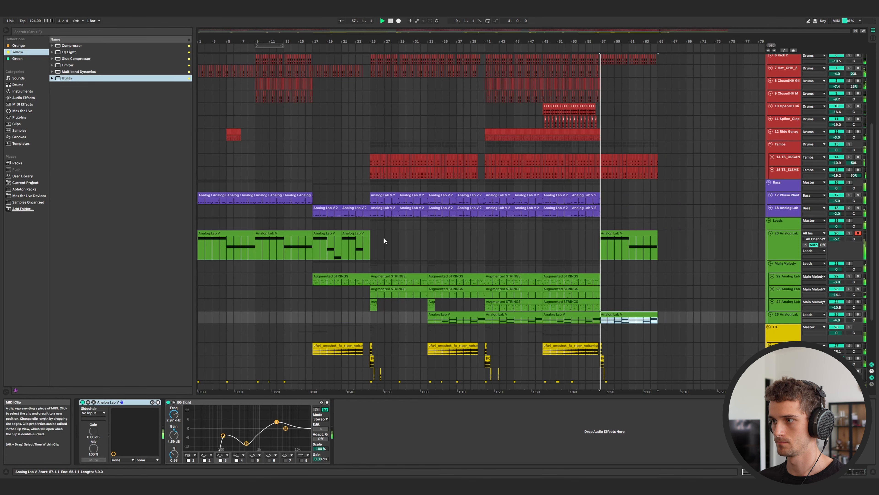
Step: Open the Deelay plugin window on the Main Melody group and close it again
{"action": "left_click", "coordinate": [219, 200]}
{"action": "left_click", "coordinate": [251, 199], "text": "shift"}
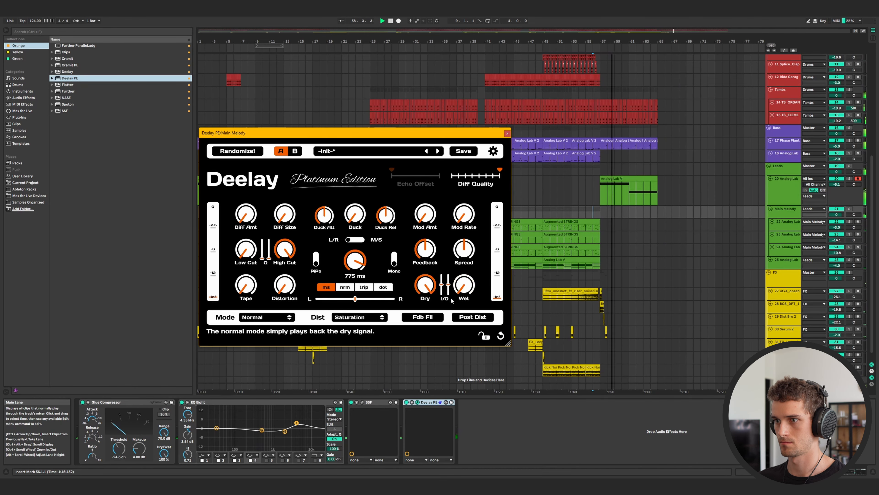
{"action": "left_click", "coordinate": [507, 133]}
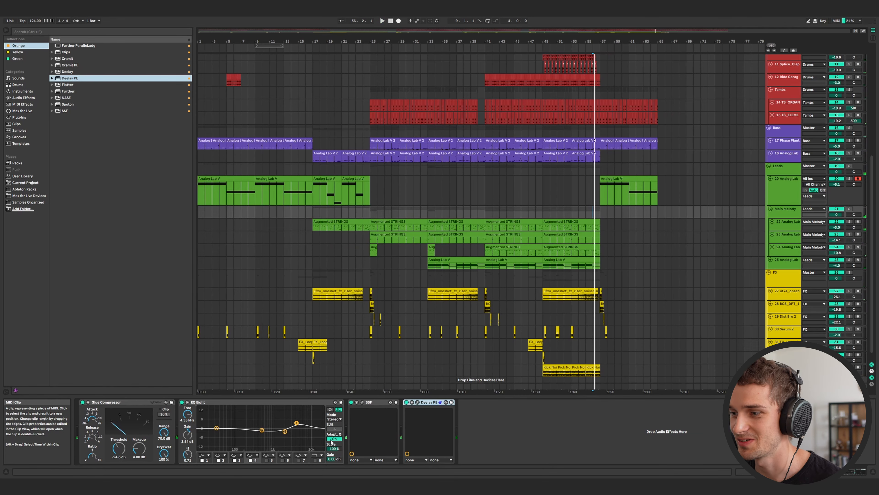
Step: Inspect the Deelay PE chain inside the Main Melody's Audio Effect Rack and reposition its plugin window
{"action": "left_click", "coordinate": [417, 403]}
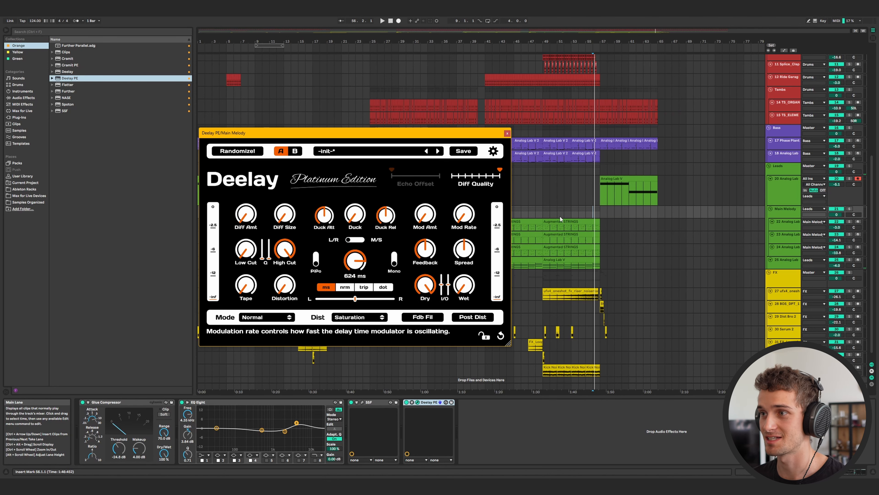
{"action": "left_click", "coordinate": [508, 133]}
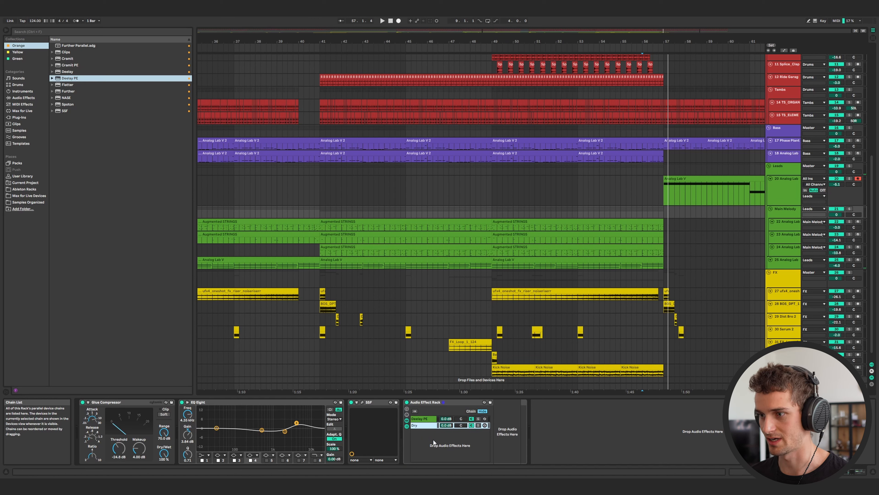
{"action": "left_click", "coordinate": [423, 418]}
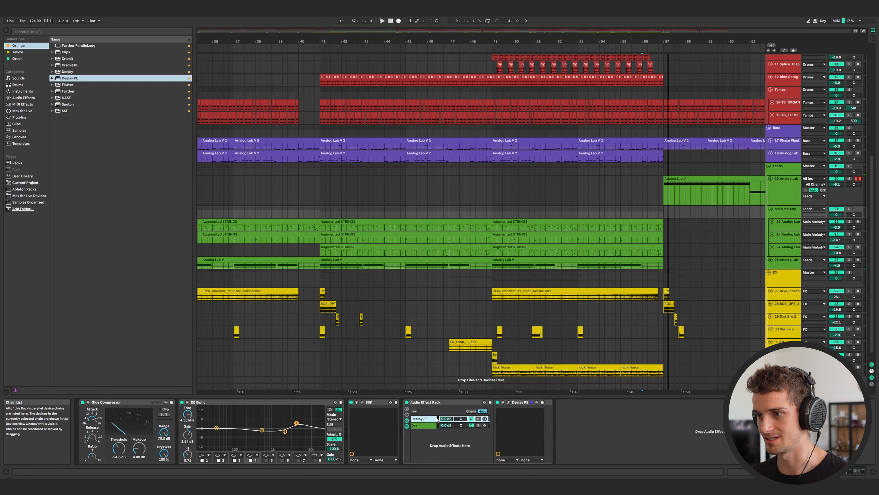
{"action": "left_click", "coordinate": [509, 403]}
{"action": "left_click_drag", "start_coordinate": [365, 133], "coordinate": [391, 124]}
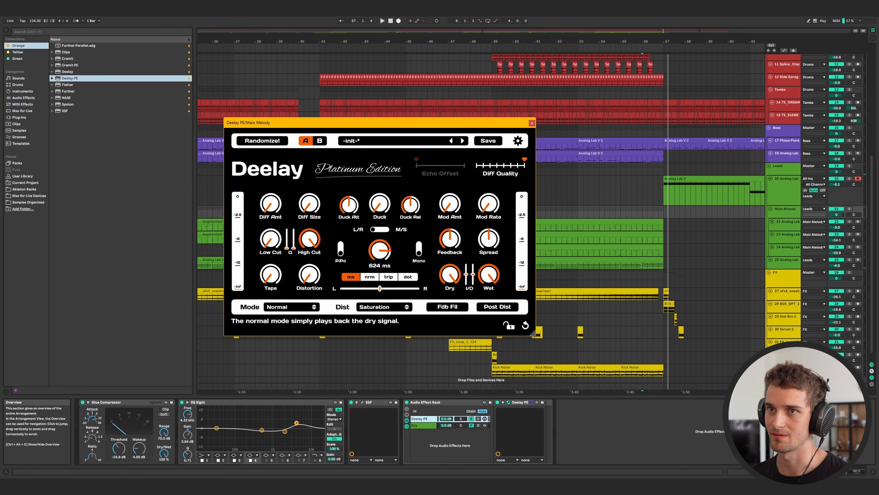
Step: Add a Utility device from the Yellow collection to the Deelay PE chain, adjust its gain, and start playback
{"action": "left_click", "coordinate": [17, 58]}
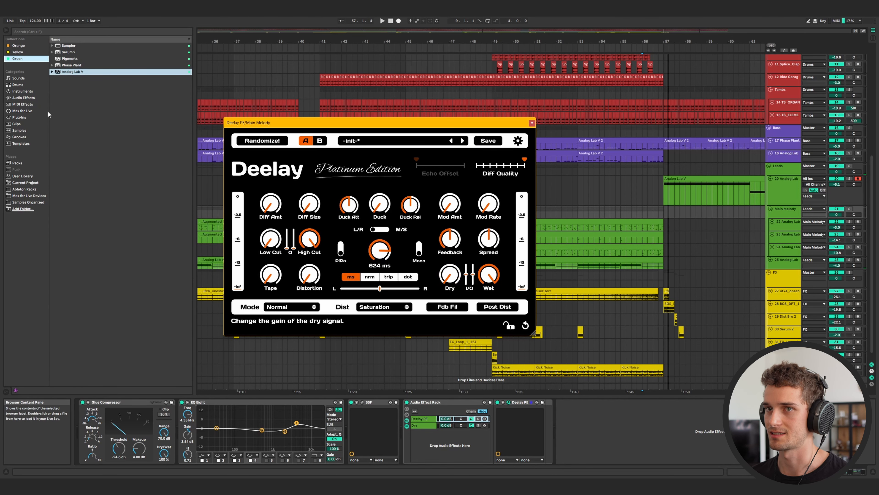
{"action": "left_click", "coordinate": [18, 52]}
{"action": "mouse_move", "coordinate": [72, 82]}
{"action": "left_mouse_down"}
{"action": "mouse_move", "coordinate": [307, 186]}
{"action": "mouse_move", "coordinate": [498, 428]}
{"action": "mouse_move", "coordinate": [505, 419]}
{"action": "left_mouse_up"}
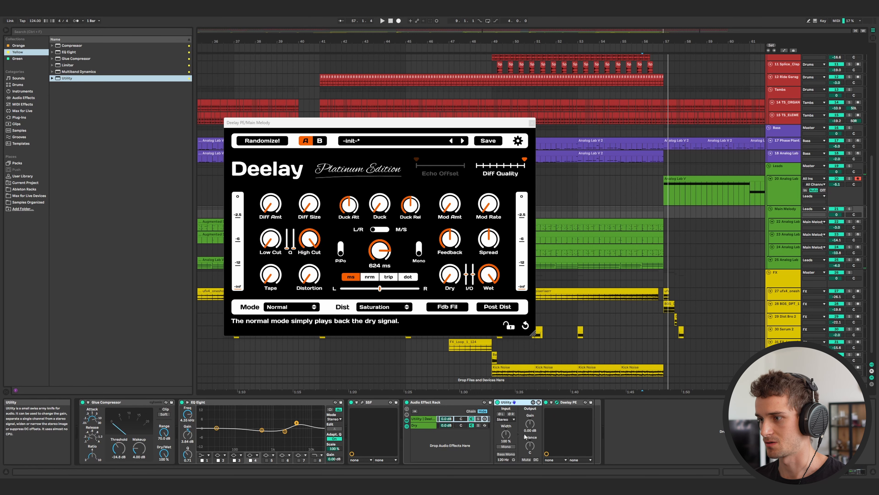
{"action": "left_click_drag", "start_coordinate": [530, 423], "coordinate": [532, 430]}
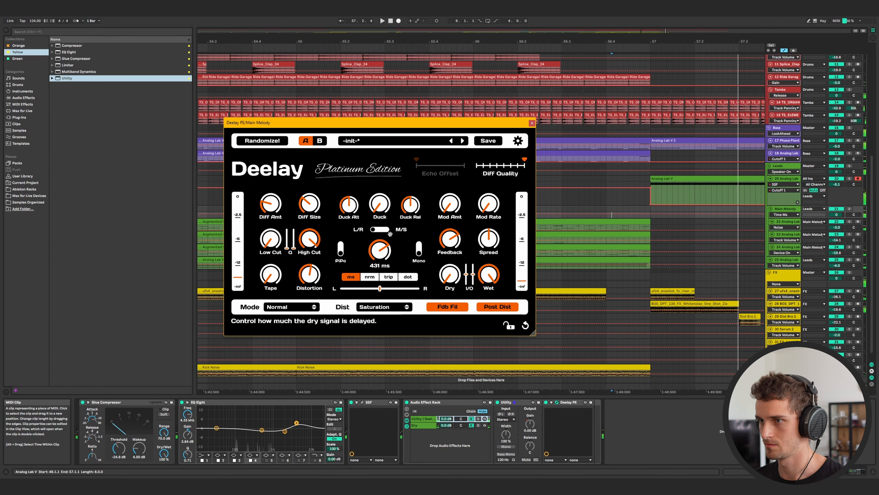
{"action": "key", "text": "space"}
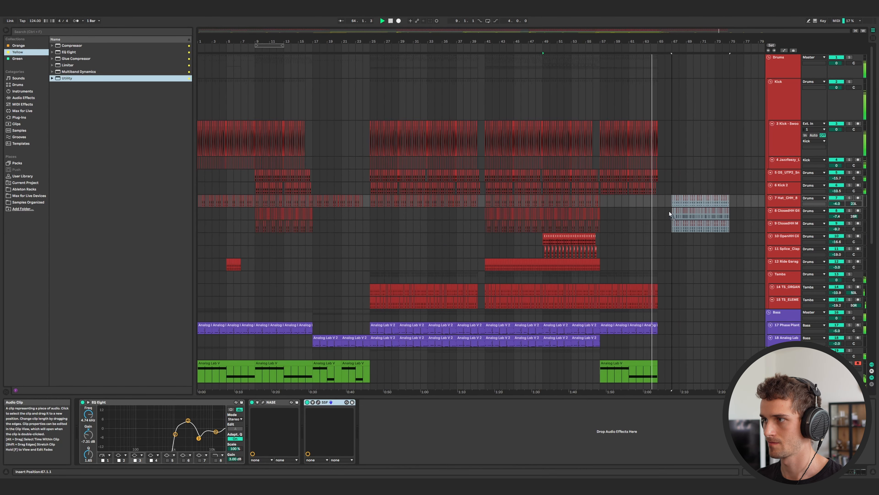
Step: Delete the ufx4 riser clip near bar 65 on the 27 ufx4 track
{"action": "left_click", "coordinate": [662, 211]}
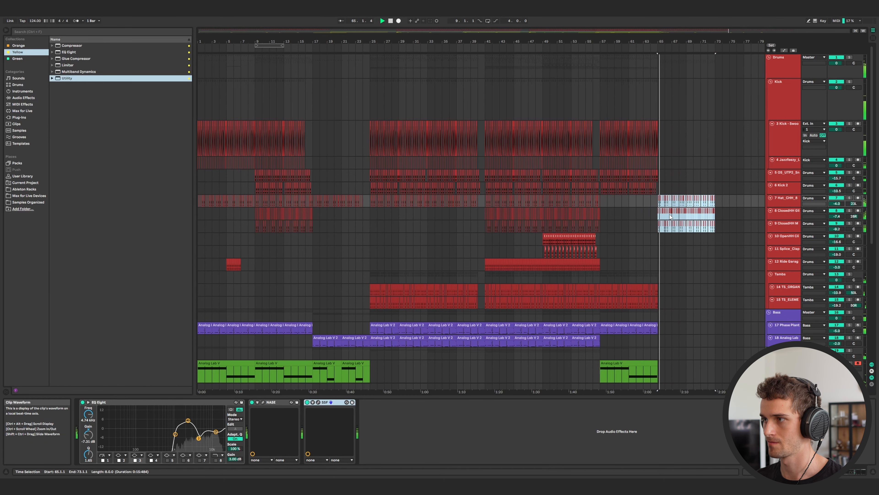
{"action": "scroll", "coordinate": [636, 246], "scroll_direction": "down", "scroll_amount": 2}
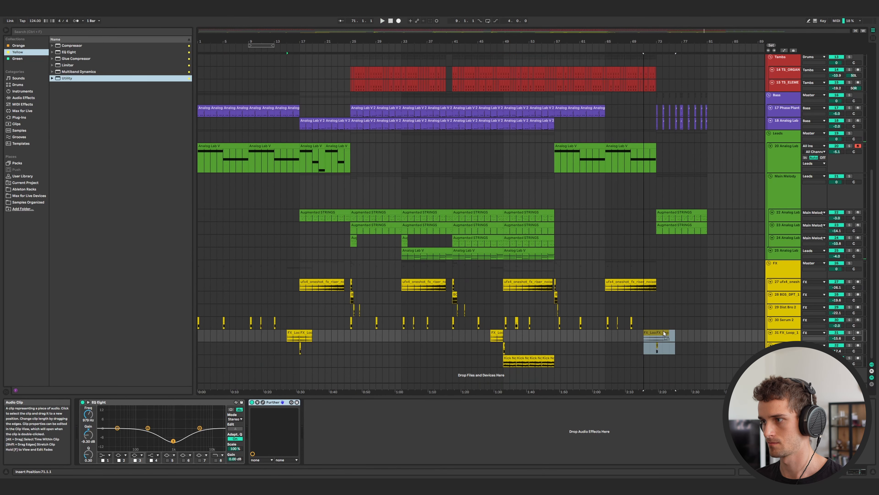
{"action": "left_click", "coordinate": [642, 352]}
{"action": "key", "text": "space"}
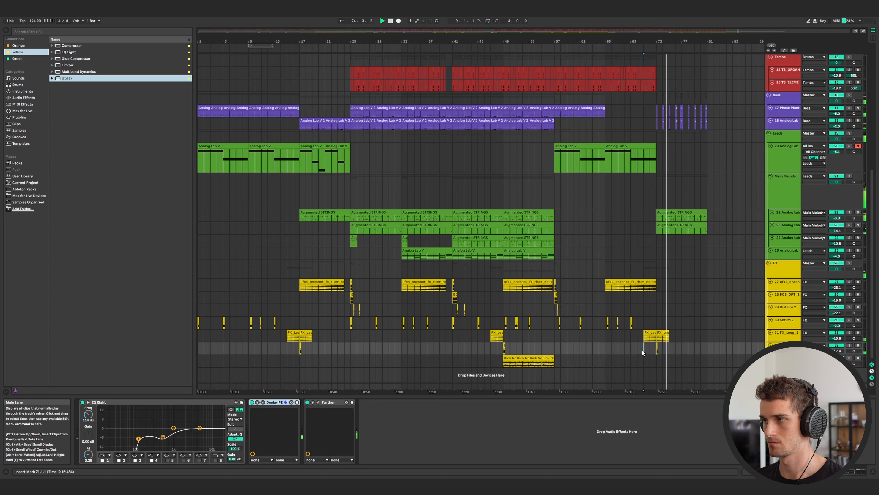
{"action": "left_click", "coordinate": [618, 288]}
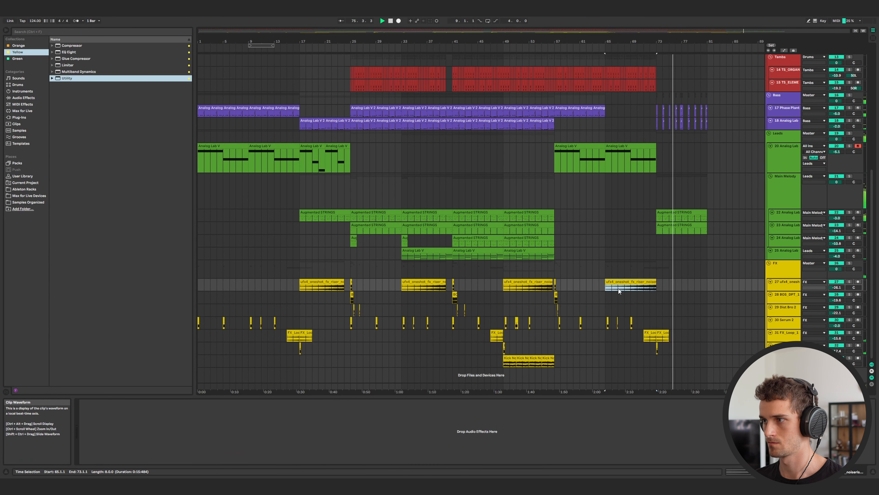
{"action": "key", "text": "Delete"}
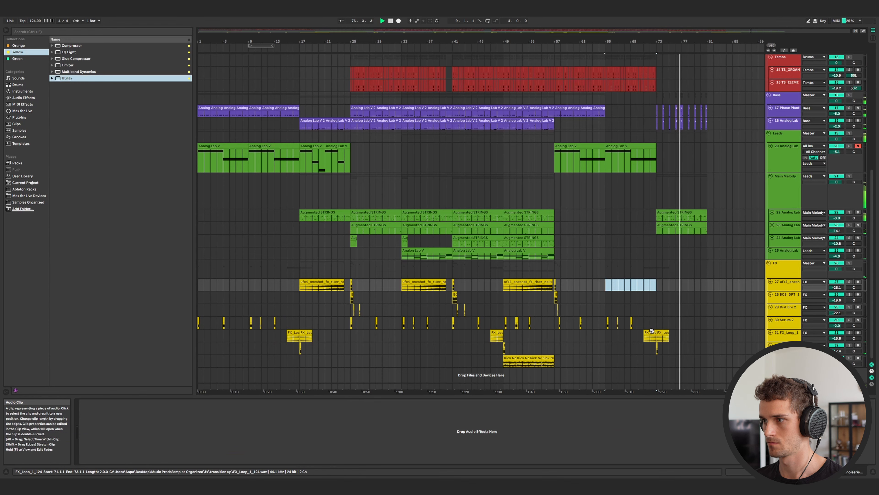
Step: Scroll through the arrangement and view an Analog Lab V 2 clip's notes
{"action": "left_click", "coordinate": [564, 140]}
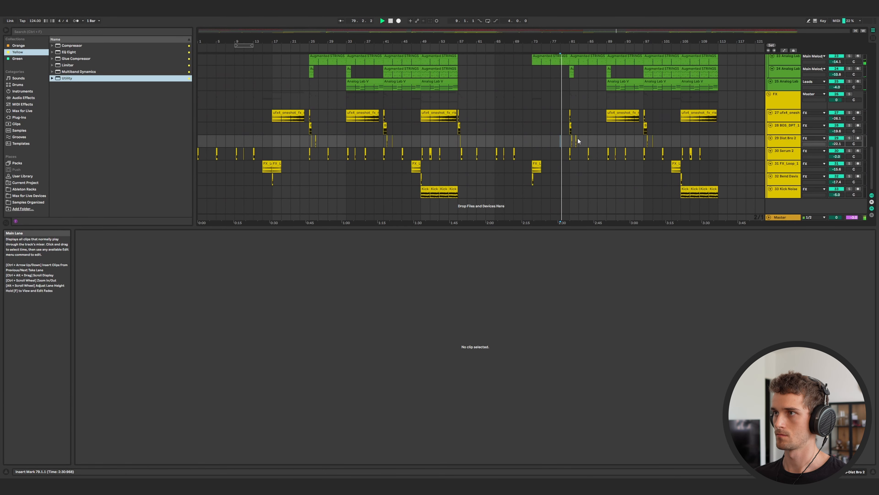
{"action": "scroll", "coordinate": [581, 158], "scroll_direction": "up", "scroll_amount": 3}
{"action": "scroll", "coordinate": [581, 158], "scroll_direction": "down", "scroll_amount": 3}
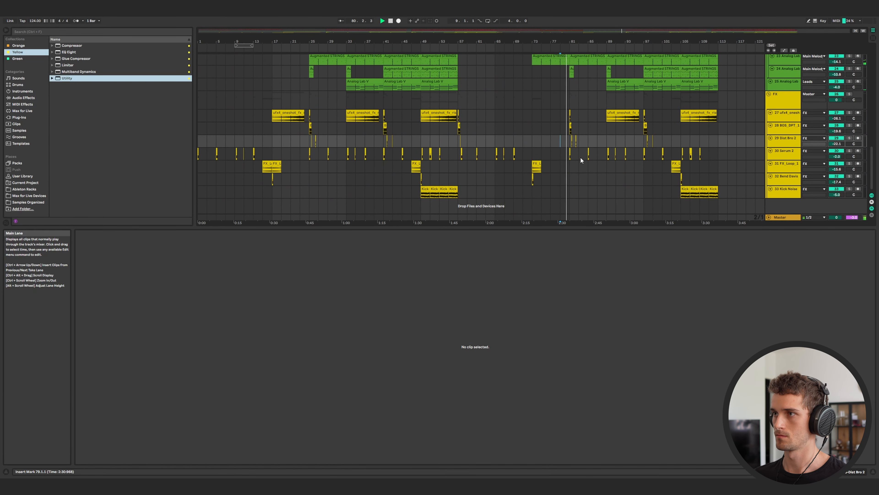
{"action": "scroll", "coordinate": [581, 159], "scroll_direction": "up", "scroll_amount": 5}
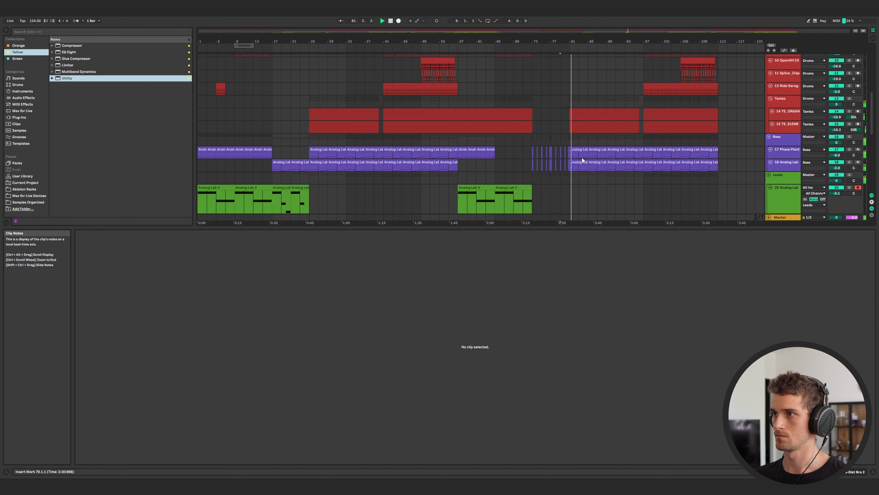
{"action": "scroll", "coordinate": [582, 159], "scroll_direction": "down", "scroll_amount": 5}
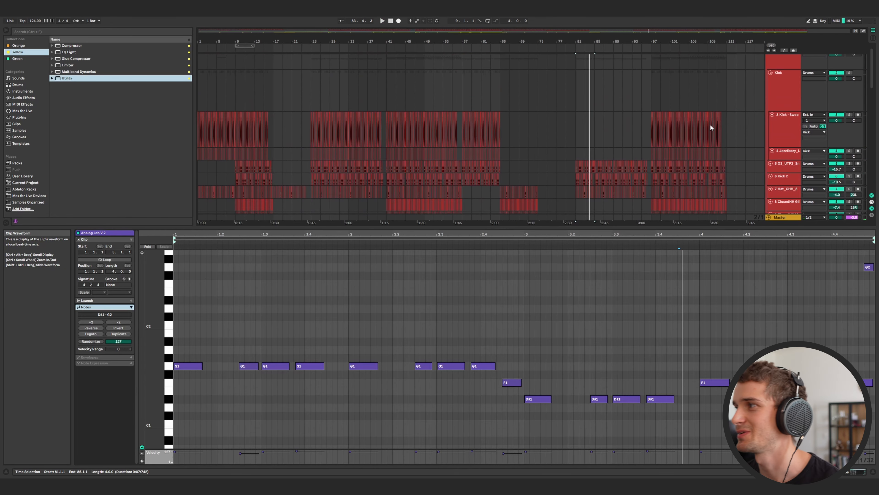
Step: Insert a new audio track below the JazzSwzy kick track and lower its volume
{"action": "left_click", "coordinate": [783, 157]}
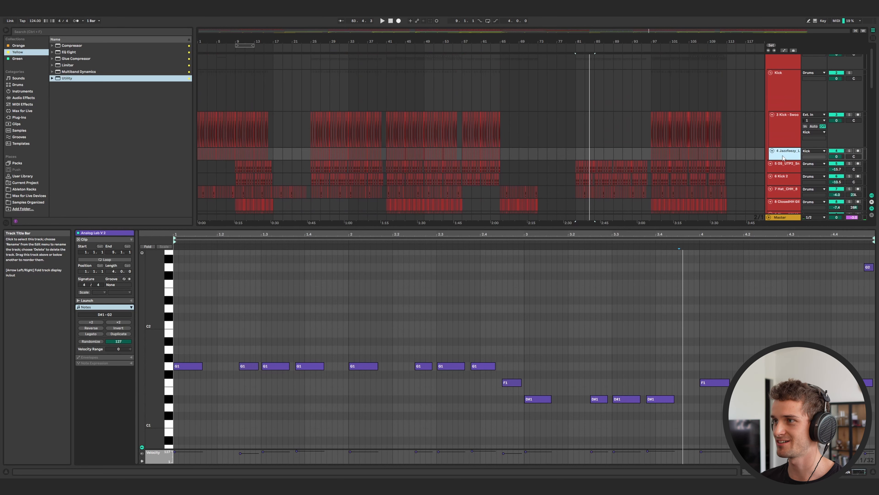
{"action": "key", "text": "ctrl+t"}
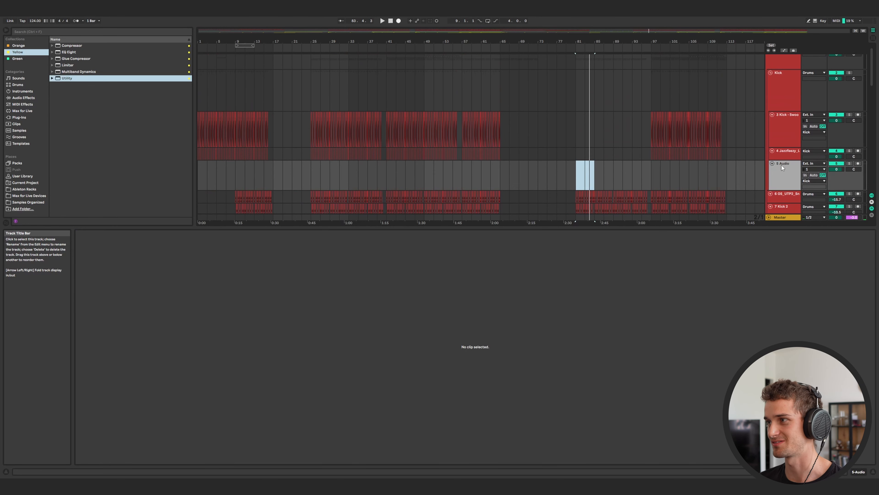
{"action": "left_click", "coordinate": [781, 165]}
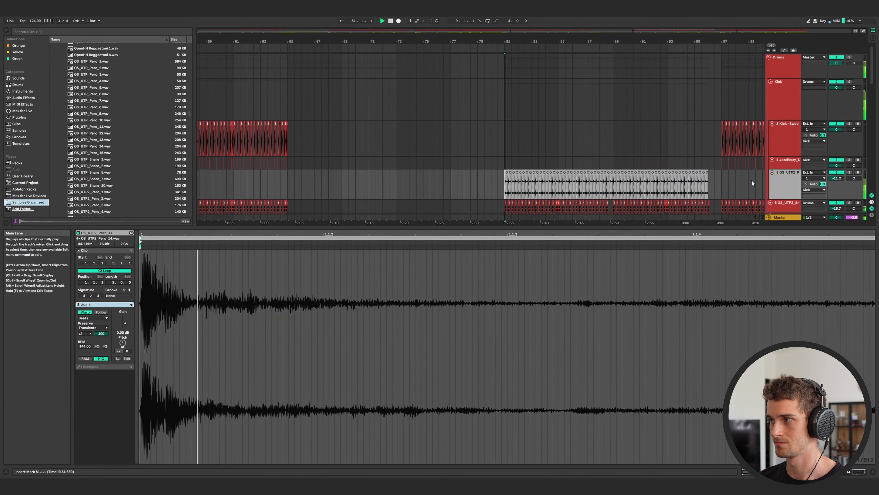
{"action": "left_click_drag", "start_coordinate": [836, 178], "coordinate": [837, 182]}
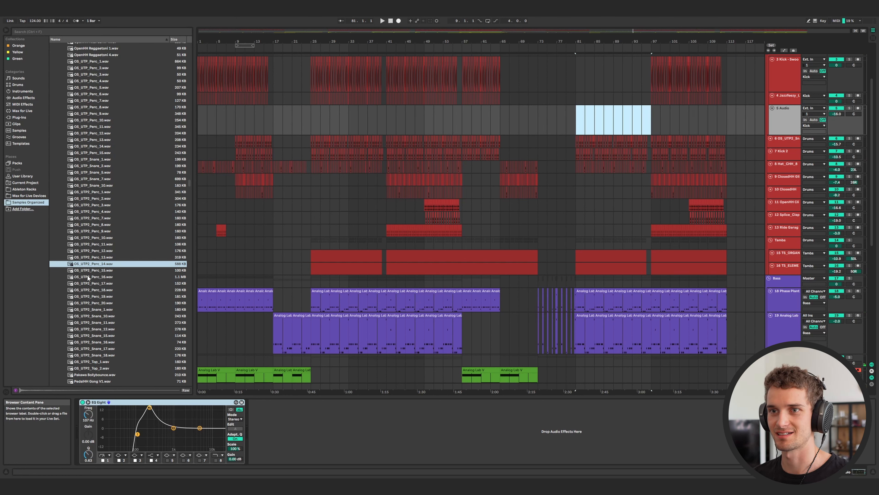
Step: Audition snare samples and place Perc Autopsy 2 V1.wav on the new audio track around bar 81
{"action": "scroll", "coordinate": [89, 279], "scroll_direction": "down", "scroll_amount": 2}
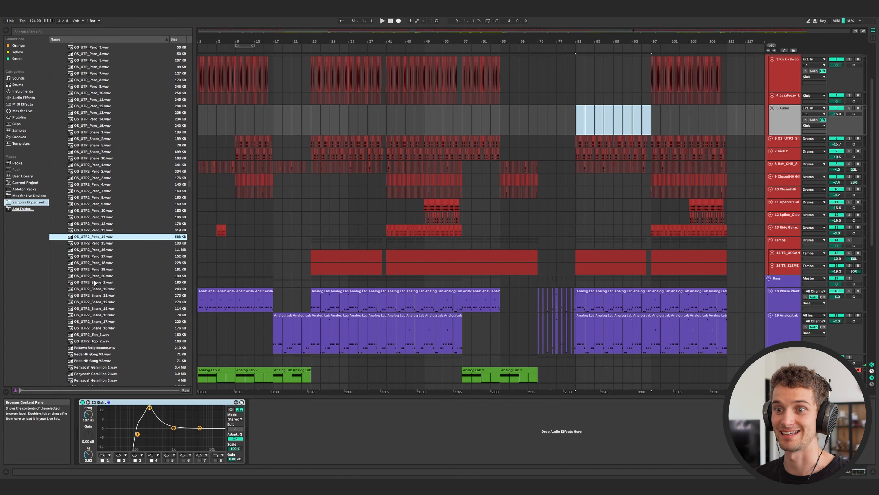
{"action": "left_click", "coordinate": [93, 328]}
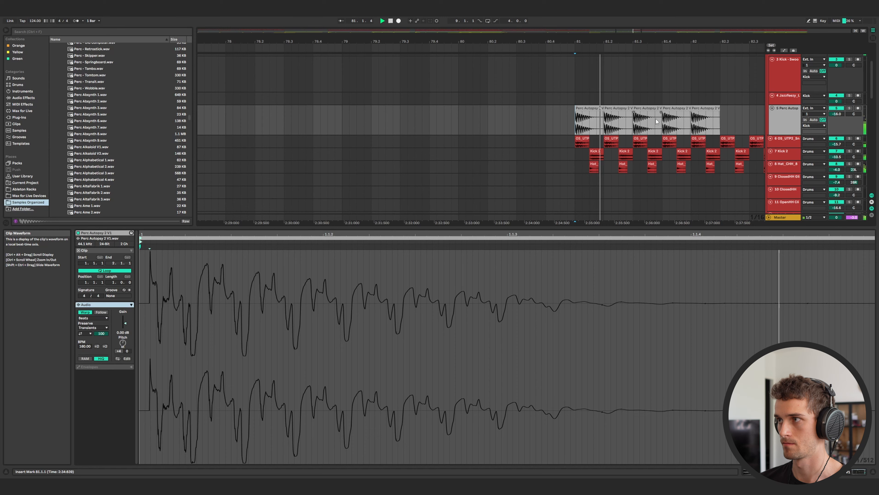
{"action": "left_click", "coordinate": [656, 119]}
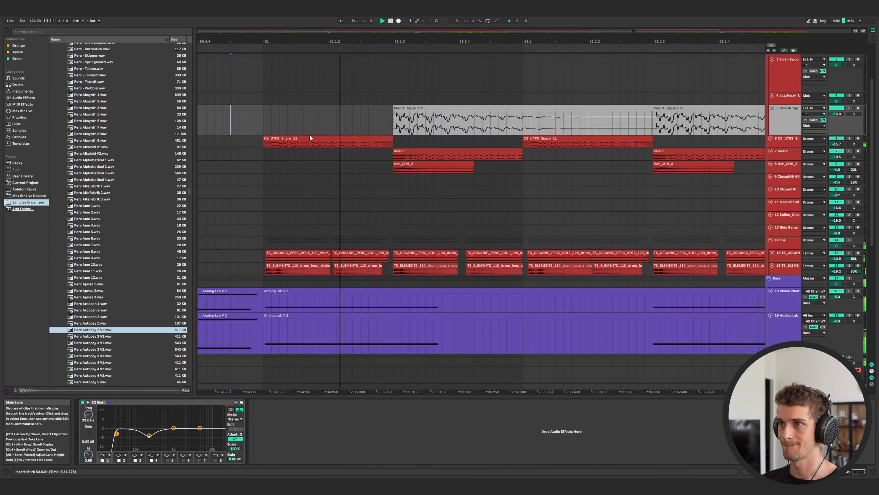
{"action": "scroll", "coordinate": [356, 134], "scroll_direction": "down", "scroll_amount": 12}
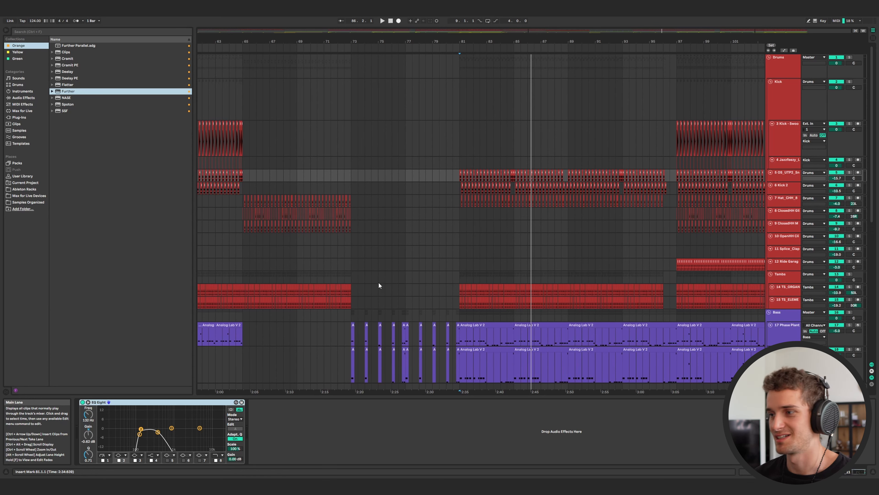
Step: Fold the track groups and delete all clips from bar 81 to bar 97 across tracks
{"action": "key", "text": "w"}
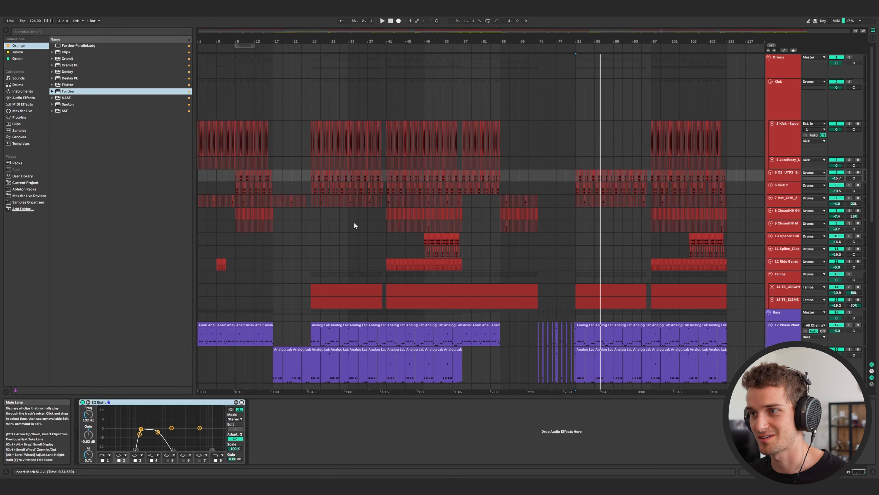
{"action": "left_click", "coordinate": [271, 275]}
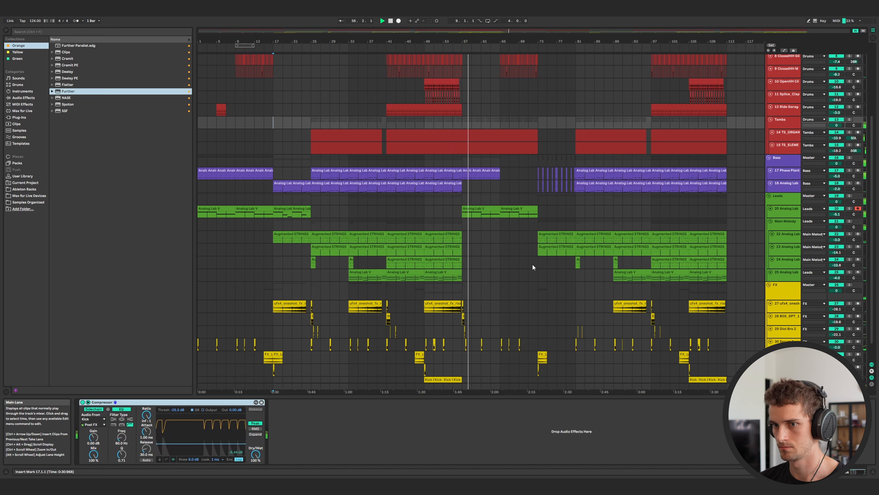
{"action": "scroll", "coordinate": [479, 272], "scroll_direction": "down", "scroll_amount": 2}
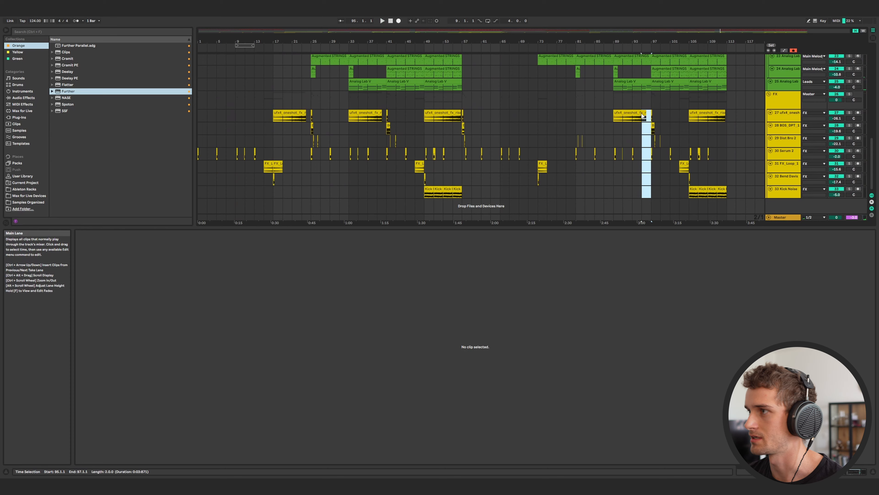
{"action": "left_click_drag", "start_coordinate": [642, 116], "coordinate": [610, 87]}
{"action": "scroll", "coordinate": [610, 87], "scroll_direction": "up", "scroll_amount": 10}
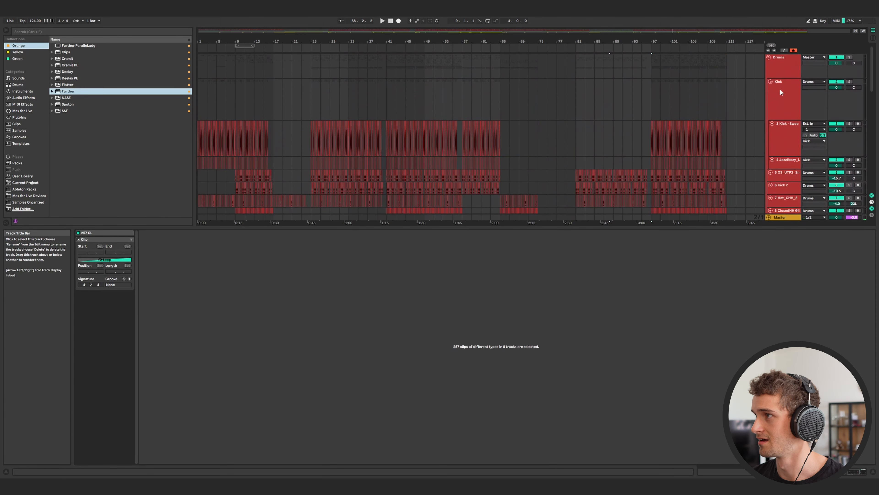
{"action": "left_click", "coordinate": [769, 56]}
{"action": "left_click_drag", "start_coordinate": [651, 187], "coordinate": [613, 61]}
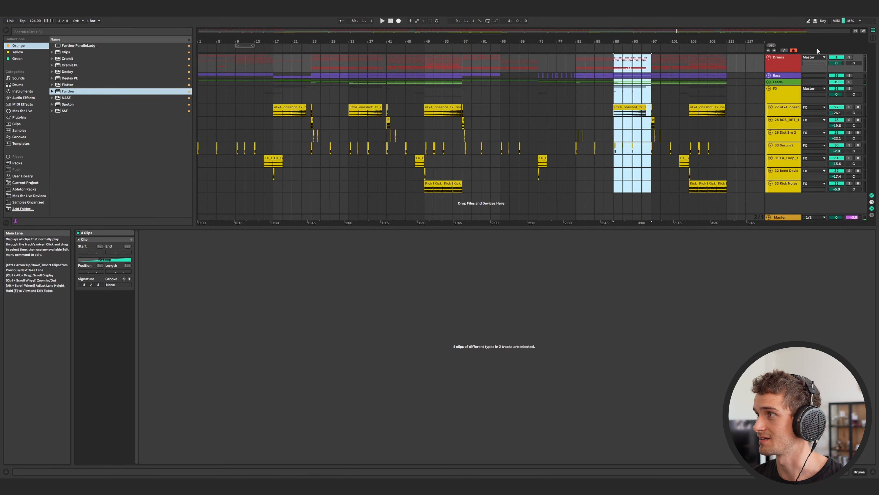
{"action": "left_click", "coordinate": [794, 51]}
{"action": "left_click_drag", "start_coordinate": [652, 187], "coordinate": [577, 67]}
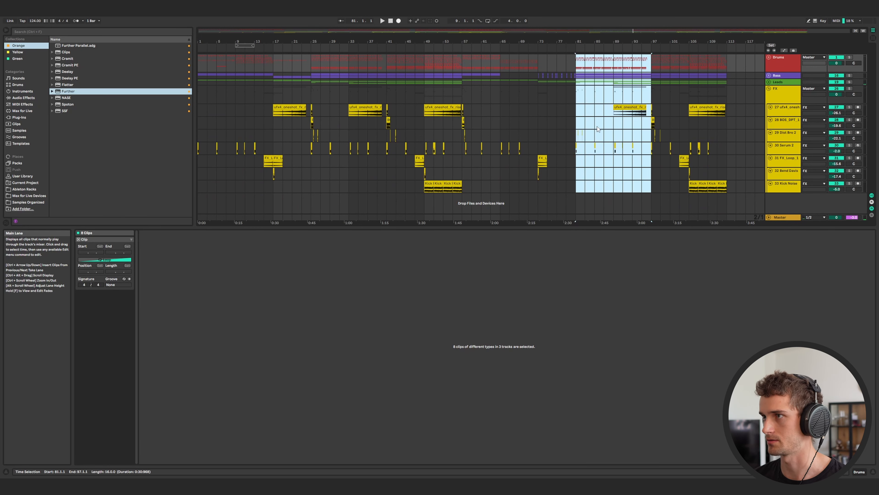
{"action": "key", "text": "Delete"}
Step: Move the section of clips after bar 97 back so it starts at bar 81
{"action": "left_click_drag", "start_coordinate": [652, 190], "coordinate": [727, 56]}
{"action": "left_click_drag", "start_coordinate": [689, 189], "coordinate": [621, 185]}
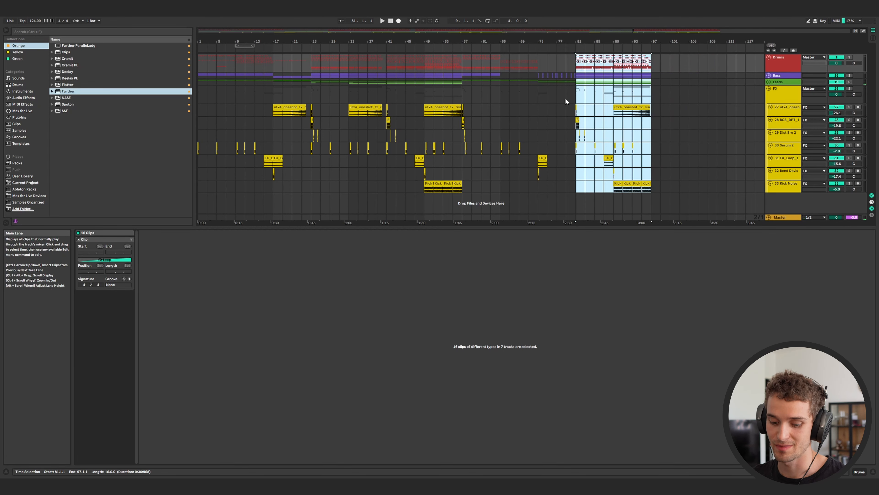
Step: Expand the Drums, Bass and Leads groups again
{"action": "left_click", "coordinate": [769, 57]}
{"action": "scroll", "coordinate": [774, 83], "scroll_direction": "down", "scroll_amount": 5}
{"action": "scroll", "coordinate": [775, 85], "scroll_direction": "down", "scroll_amount": 1}
{"action": "left_click", "coordinate": [769, 81]}
{"action": "scroll", "coordinate": [770, 83], "scroll_direction": "down", "scroll_amount": 2}
{"action": "left_click", "coordinate": [769, 87]}
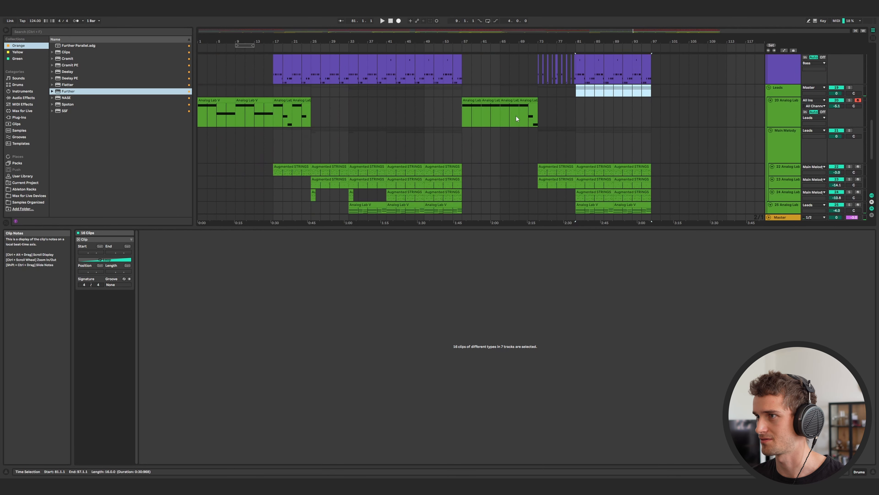
{"action": "scroll", "coordinate": [554, 115], "scroll_direction": "down", "scroll_amount": 5}
Step: Record an Analog Lab part starting at bar 81 and duplicate the recorded clip to fill bars 81 to 89
{"action": "left_click", "coordinate": [398, 21]}
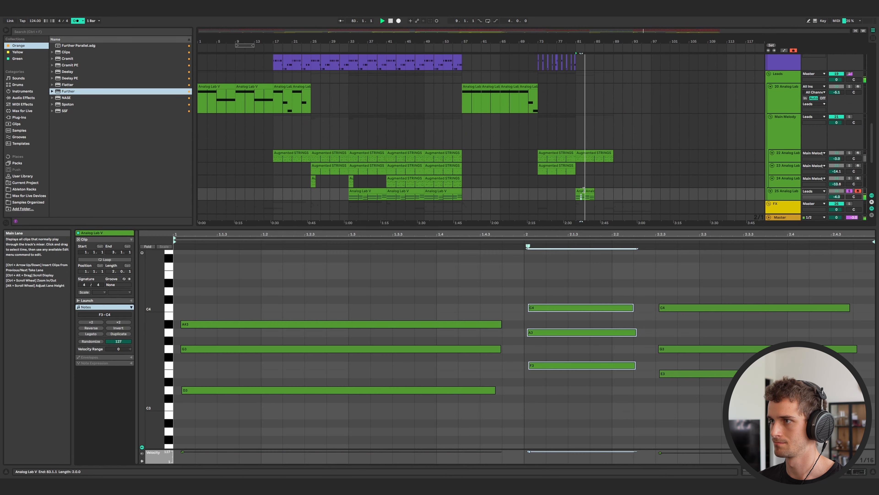
{"action": "left_click_drag", "start_coordinate": [591, 193], "coordinate": [575, 198]}
{"action": "key", "text": "ctrl+d"}
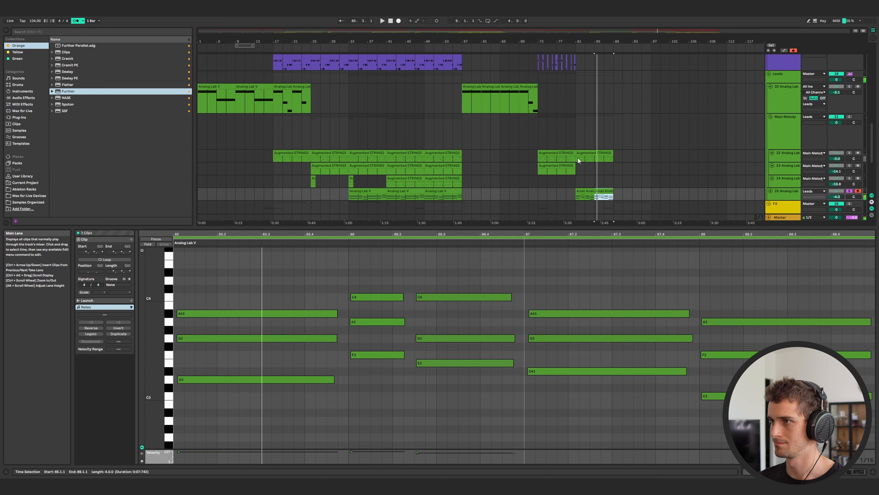
Step: Play back and examine the notes of the Augmented STRINGS clip at bar 81
{"action": "left_click", "coordinate": [576, 158]}
{"action": "key", "text": "space"}
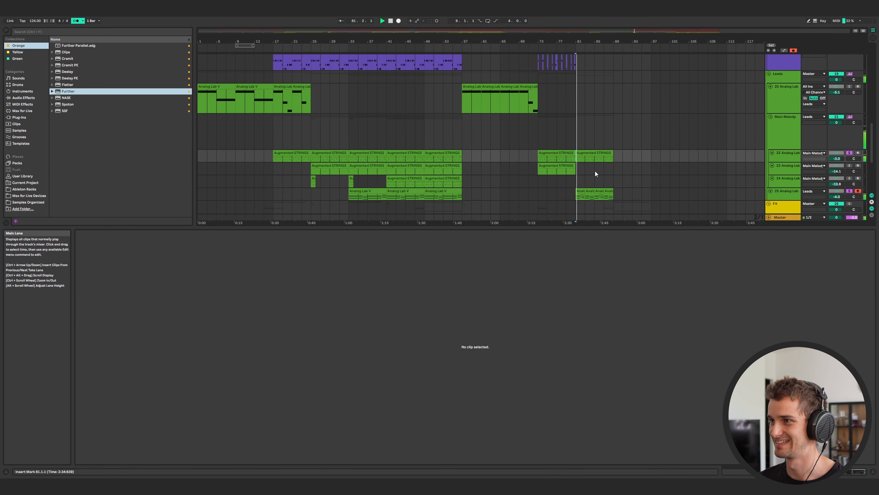
{"action": "left_click", "coordinate": [581, 154]}
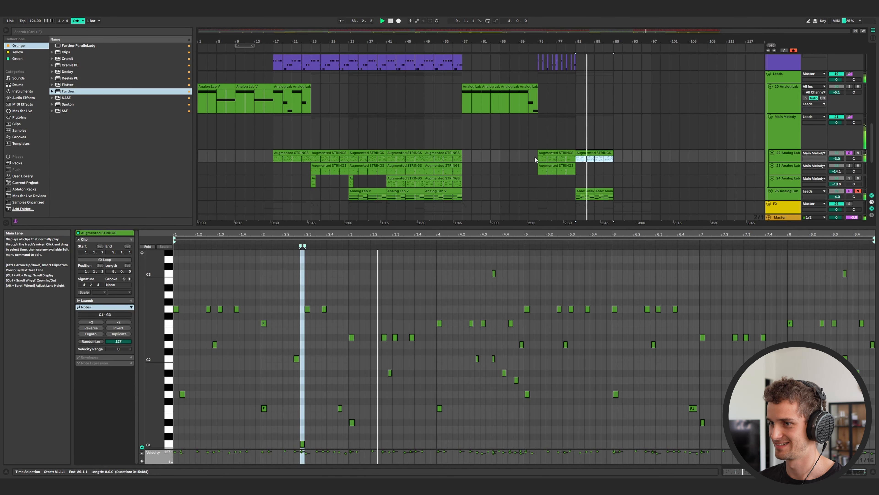
{"action": "scroll", "coordinate": [516, 340], "scroll_direction": "up", "scroll_amount": 3}
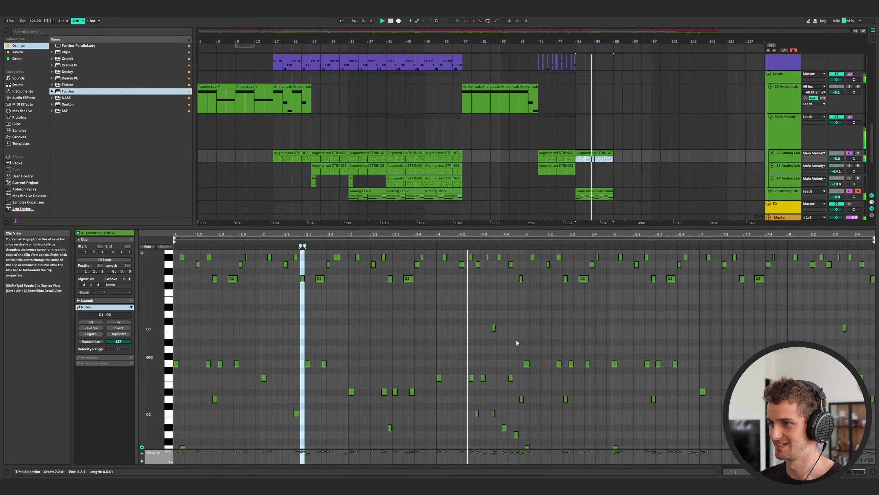
{"action": "scroll", "coordinate": [537, 327], "scroll_direction": "down", "scroll_amount": 3}
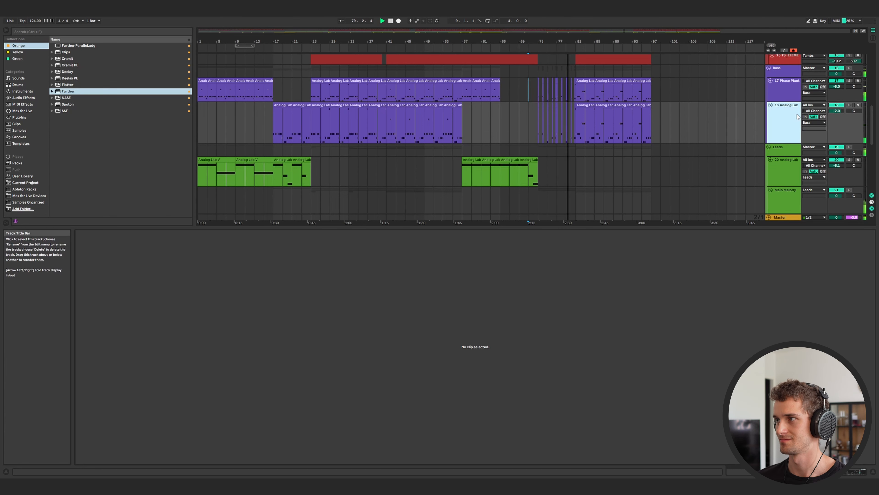
Step: Copy the bars 17–25 section of the Analog Lab bass track with its automation and paste it at bar 73
{"action": "key", "text": "a"}
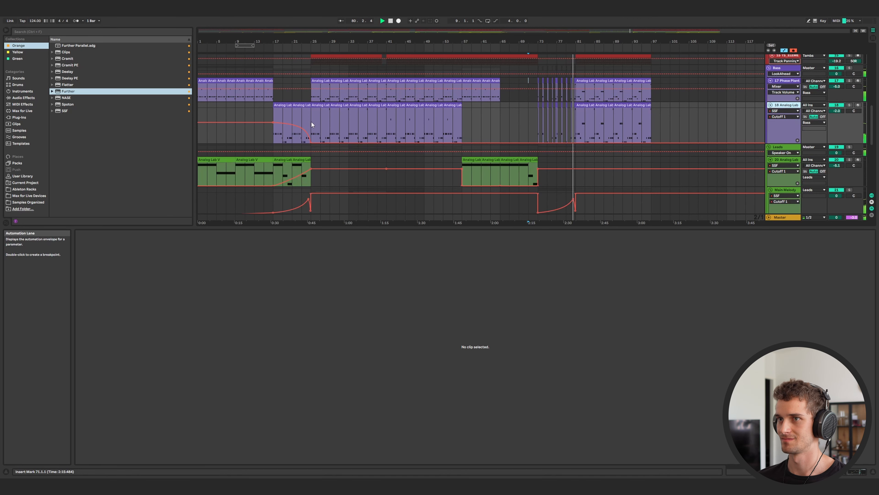
{"action": "left_click_drag", "start_coordinate": [311, 121], "coordinate": [275, 119]}
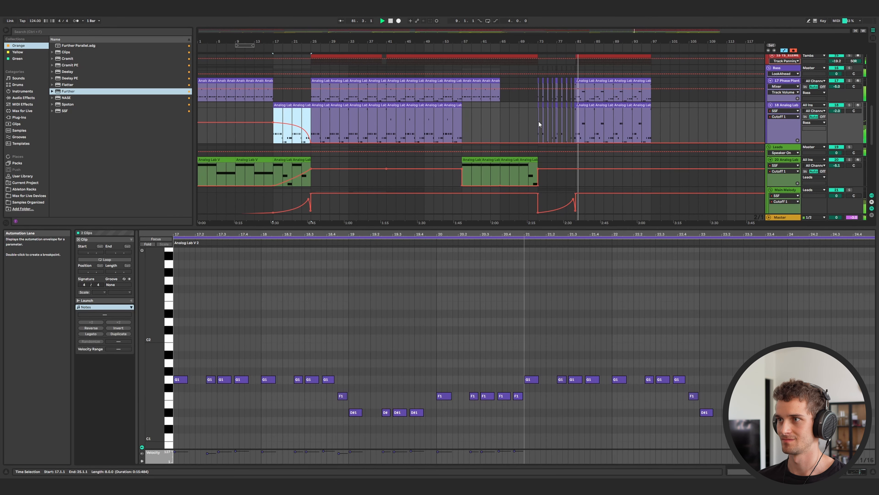
{"action": "left_click", "coordinate": [539, 120]}
{"action": "key", "text": "ctrl+v"}
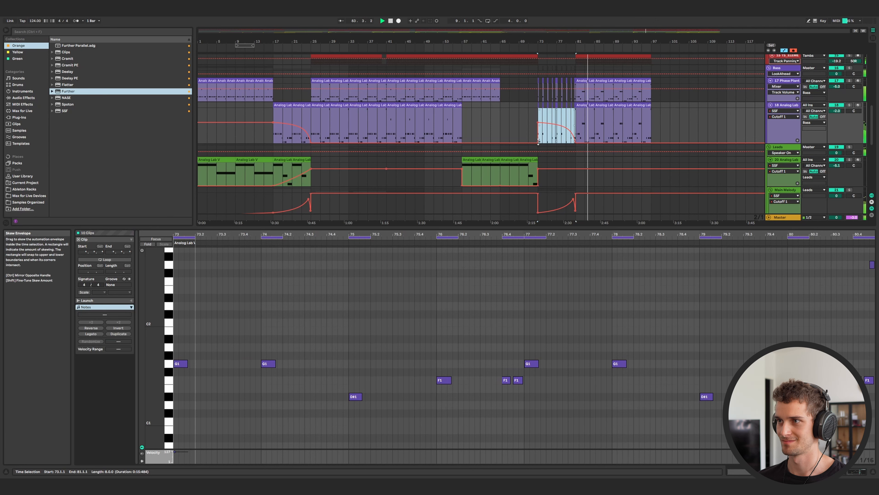
{"action": "left_click_drag", "start_coordinate": [537, 143], "coordinate": [528, 141]}
{"action": "left_click", "coordinate": [525, 134]}
{"action": "key", "text": "a"}
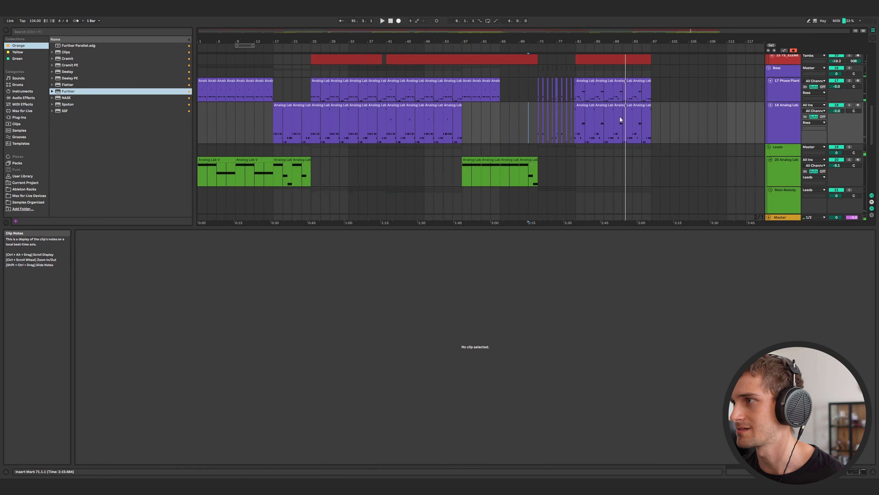
Step: Delete the last notes at the end of the Augmented STRINGS clip leading into bar 81
{"action": "scroll", "coordinate": [619, 117], "scroll_direction": "down", "scroll_amount": 2}
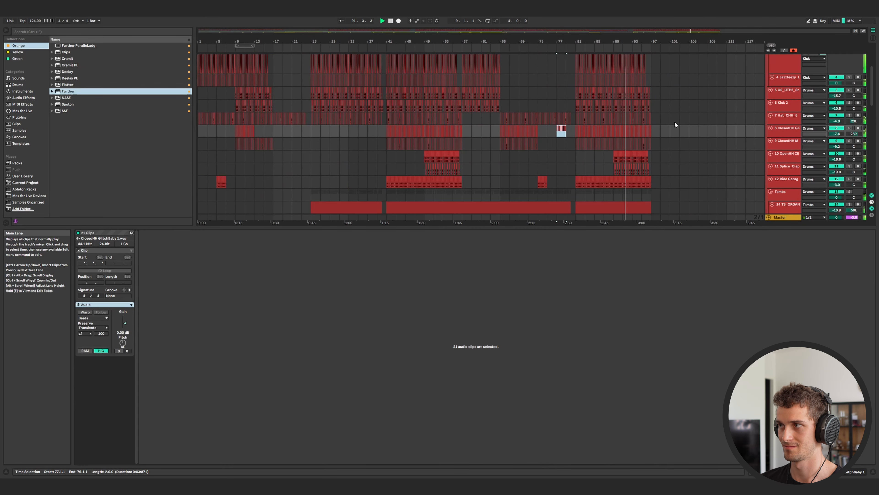
{"action": "scroll", "coordinate": [674, 122], "scroll_direction": "down", "scroll_amount": 10}
{"action": "scroll", "coordinate": [674, 123], "scroll_direction": "down", "scroll_amount": 4}
{"action": "scroll", "coordinate": [670, 125], "scroll_direction": "up", "scroll_amount": 3}
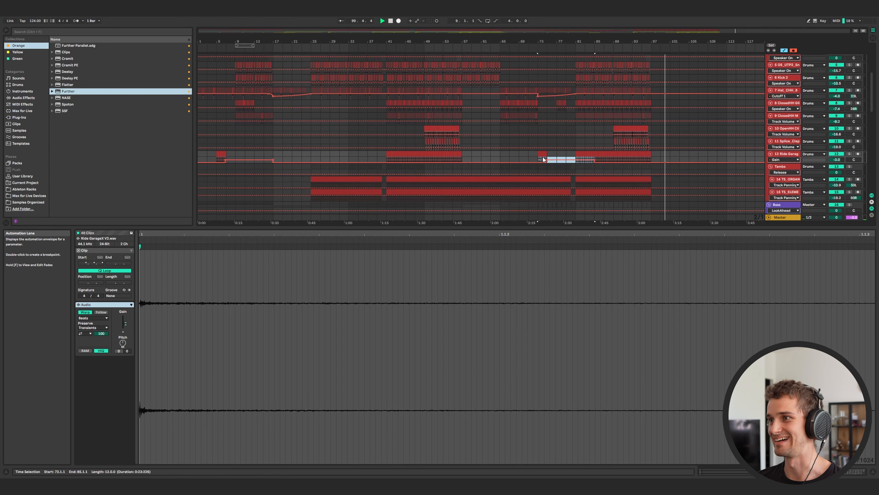
{"action": "left_click", "coordinate": [605, 159]}
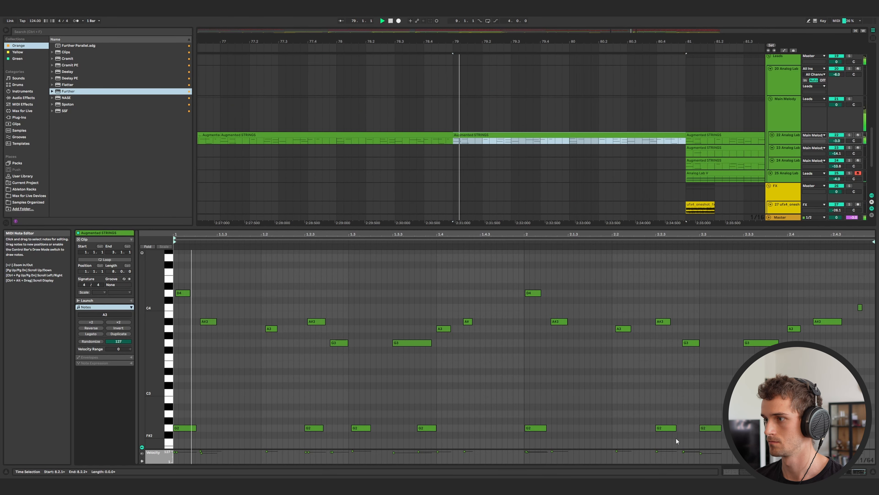
{"action": "left_click_drag", "start_coordinate": [653, 442], "coordinate": [840, 284]}
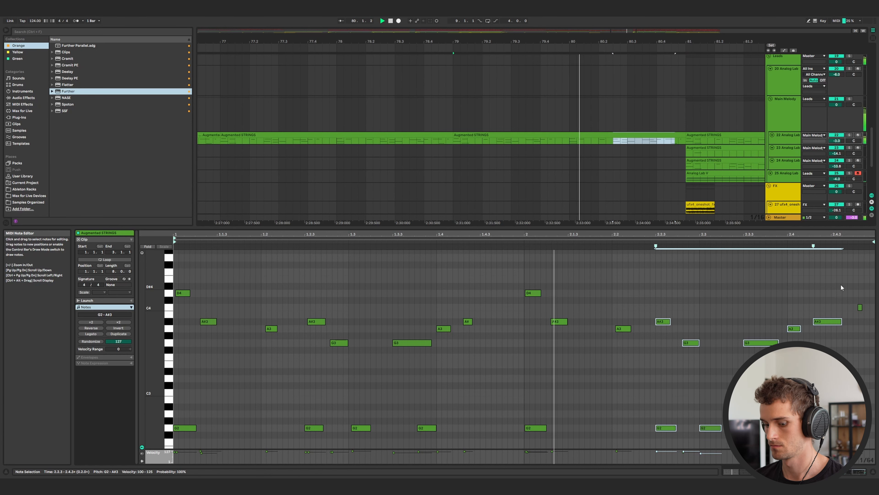
{"action": "key", "text": "Delete"}
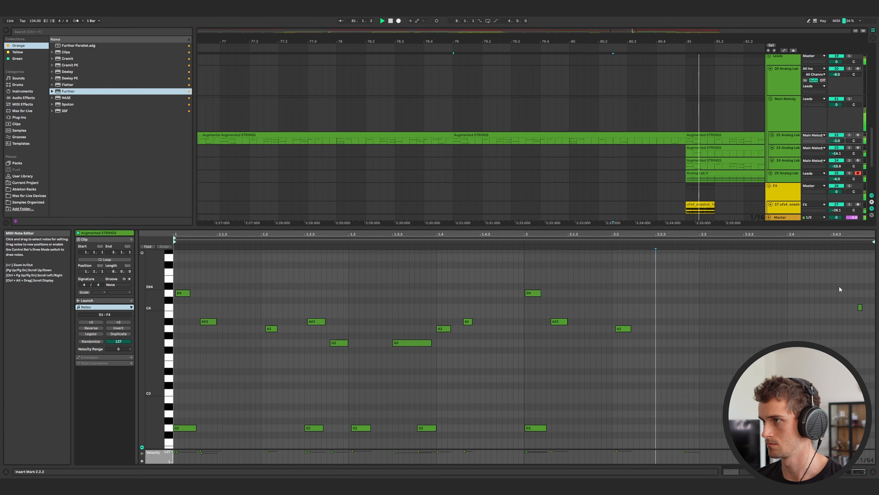
Step: Inspect the Perc Jack 7 clips on the percussion track between bars 81 and 89
{"action": "scroll", "coordinate": [687, 134], "scroll_direction": "down", "scroll_amount": 5}
{"action": "scroll", "coordinate": [687, 131], "scroll_direction": "down", "scroll_amount": 4}
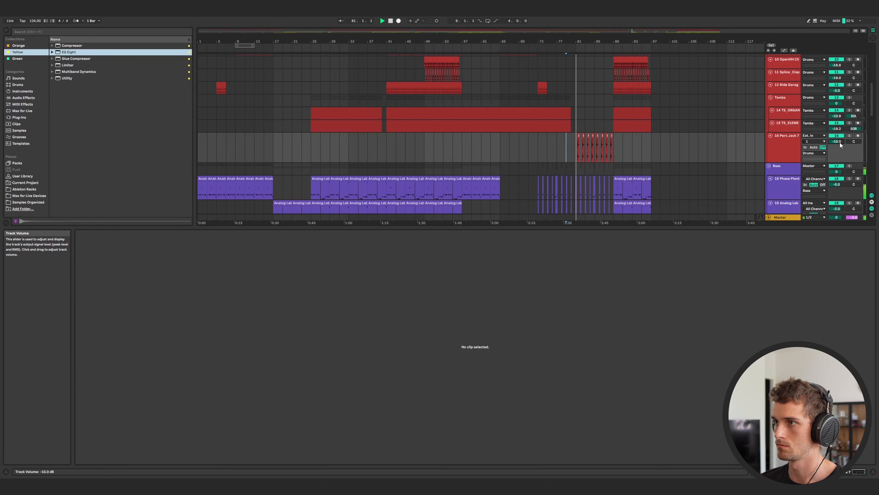
{"action": "scroll", "coordinate": [616, 143], "scroll_direction": "up", "scroll_amount": 4}
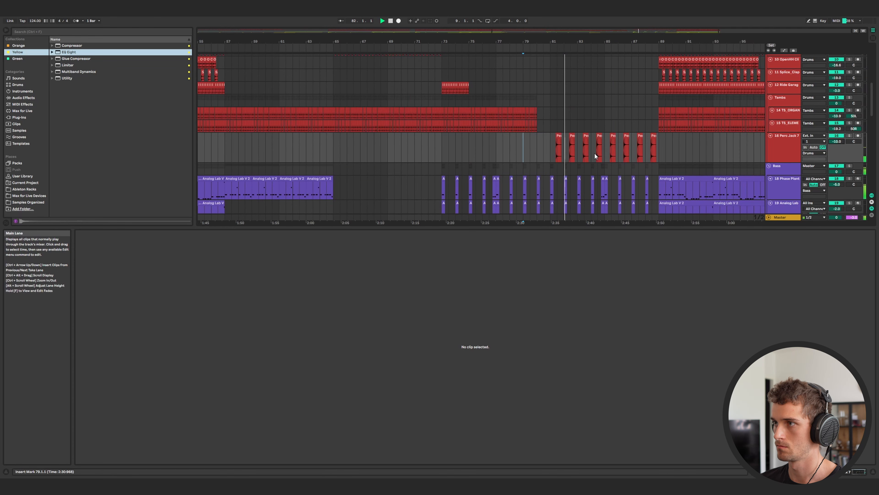
{"action": "left_click_drag", "start_coordinate": [658, 148], "coordinate": [552, 147]}
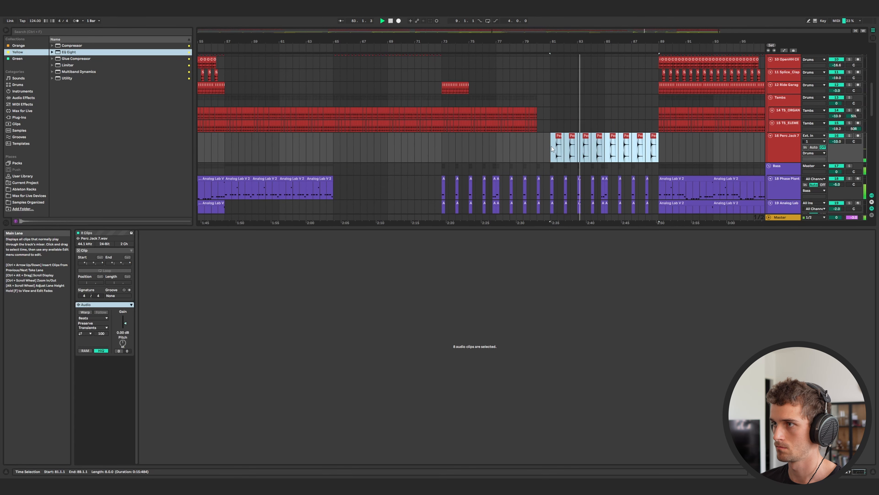
{"action": "scroll", "coordinate": [555, 145], "scroll_direction": "up", "scroll_amount": 3}
{"action": "scroll", "coordinate": [556, 141], "scroll_direction": "up", "scroll_amount": 3}
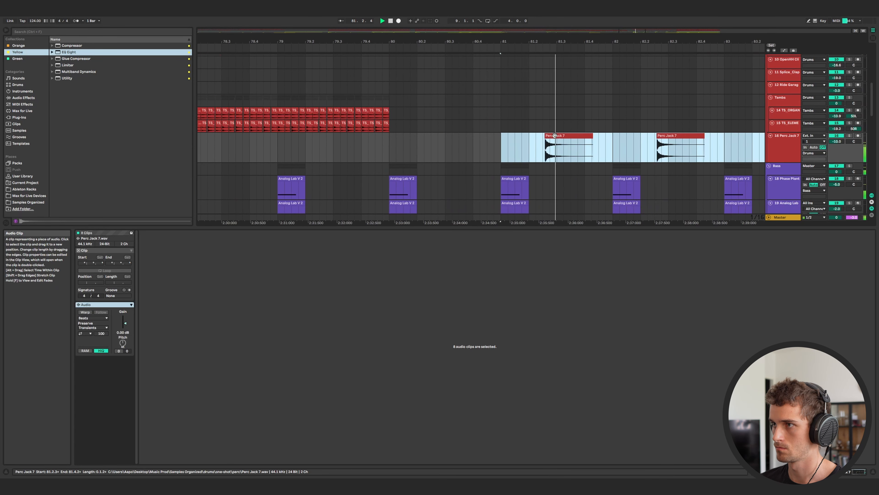
{"action": "scroll", "coordinate": [589, 121], "scroll_direction": "down", "scroll_amount": 5}
{"action": "scroll", "coordinate": [590, 104], "scroll_direction": "down", "scroll_amount": 5}
{"action": "left_click", "coordinate": [590, 99]}
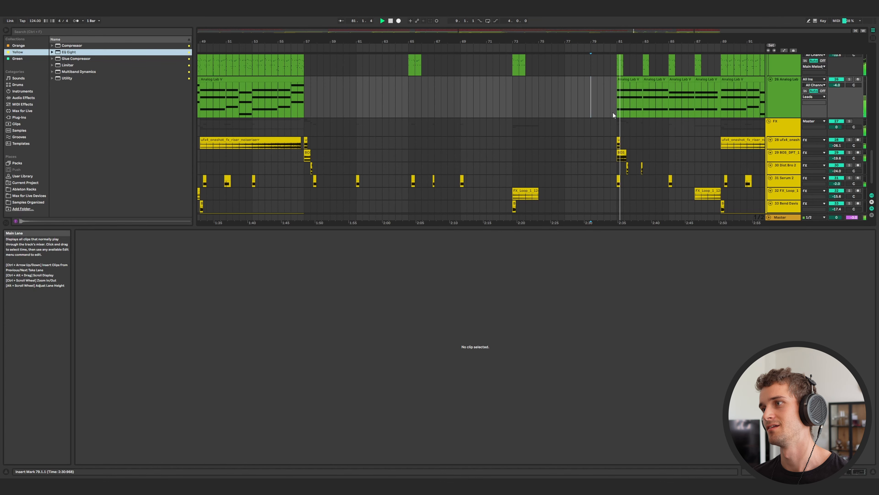
Step: Record another Analog Lab take on the armed lead track over bars 81 to 88
{"action": "scroll", "coordinate": [630, 132], "scroll_direction": "up", "scroll_amount": 5}
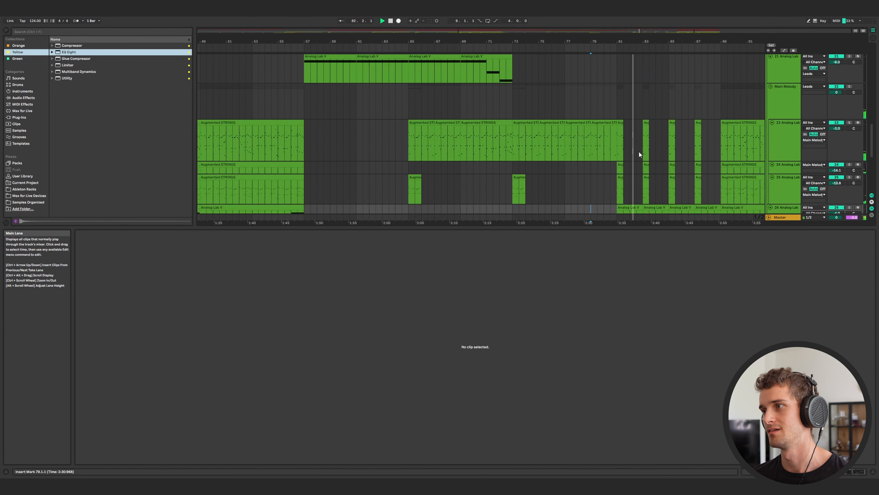
{"action": "scroll", "coordinate": [638, 151], "scroll_direction": "up", "scroll_amount": 5}
{"action": "left_click", "coordinate": [640, 144]}
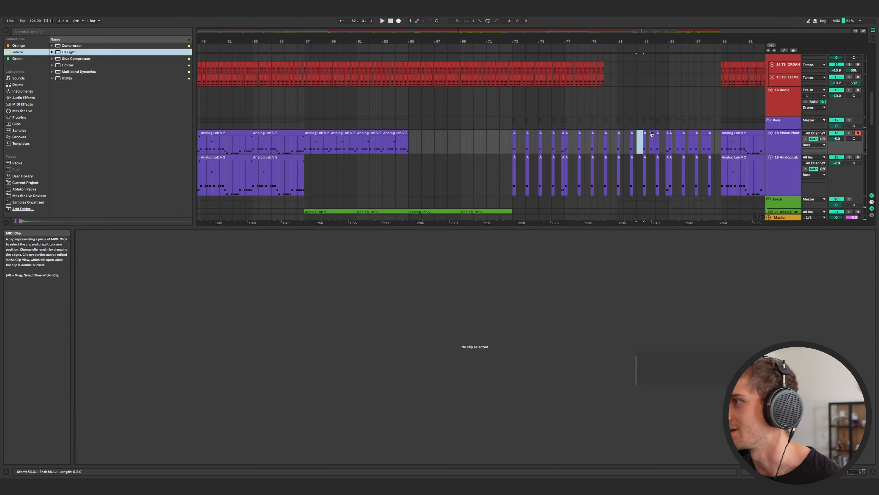
{"action": "left_click", "coordinate": [399, 20]}
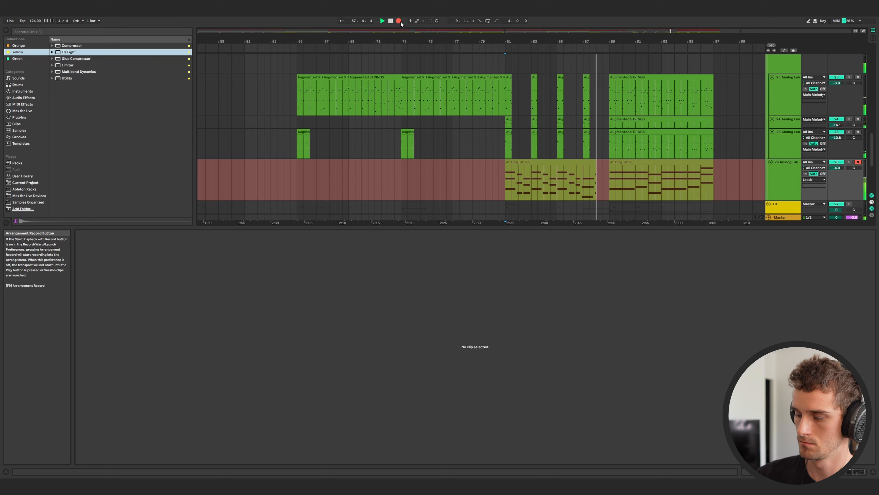
{"action": "left_click", "coordinate": [322, 145]}
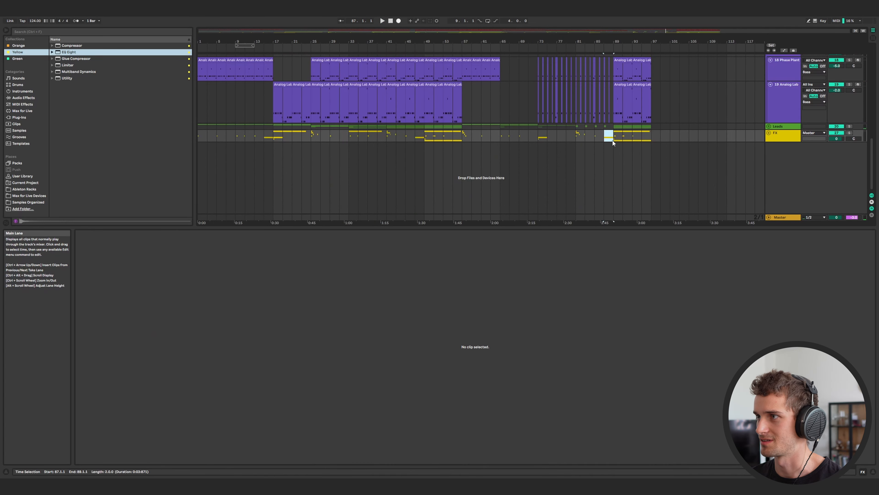
{"action": "scroll", "coordinate": [609, 154], "scroll_direction": "up", "scroll_amount": 4}
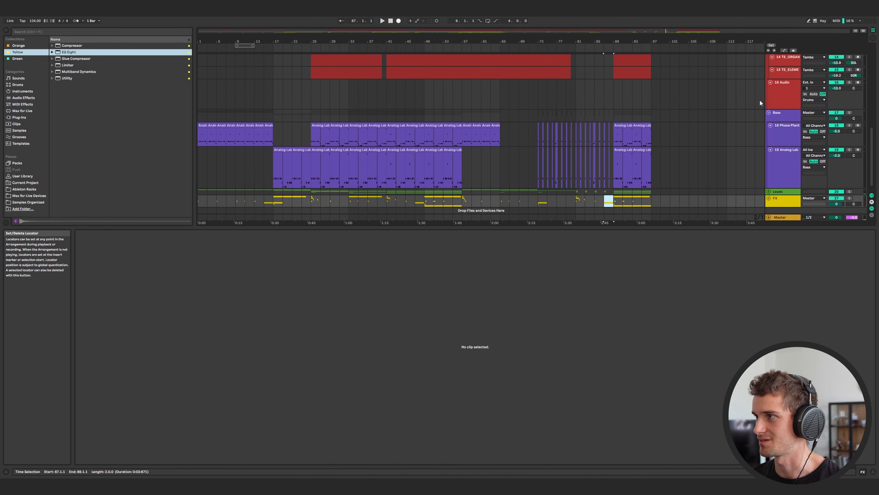
{"action": "scroll", "coordinate": [759, 99], "scroll_direction": "up", "scroll_amount": 5}
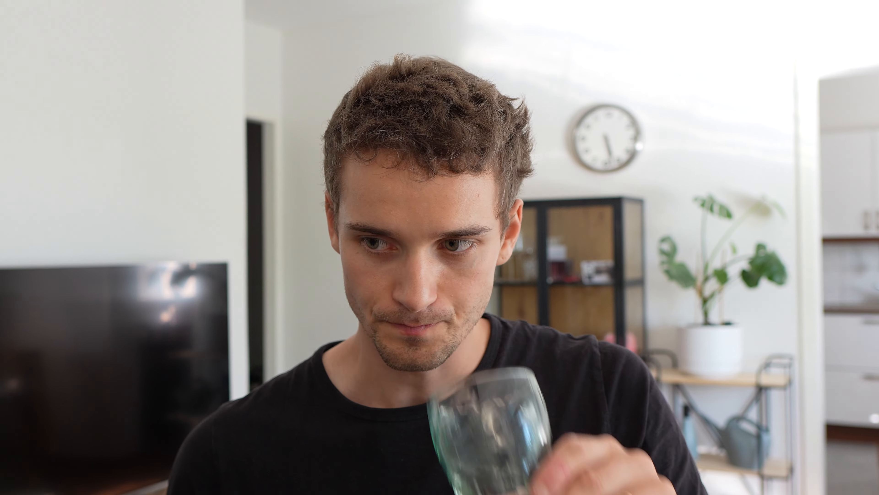